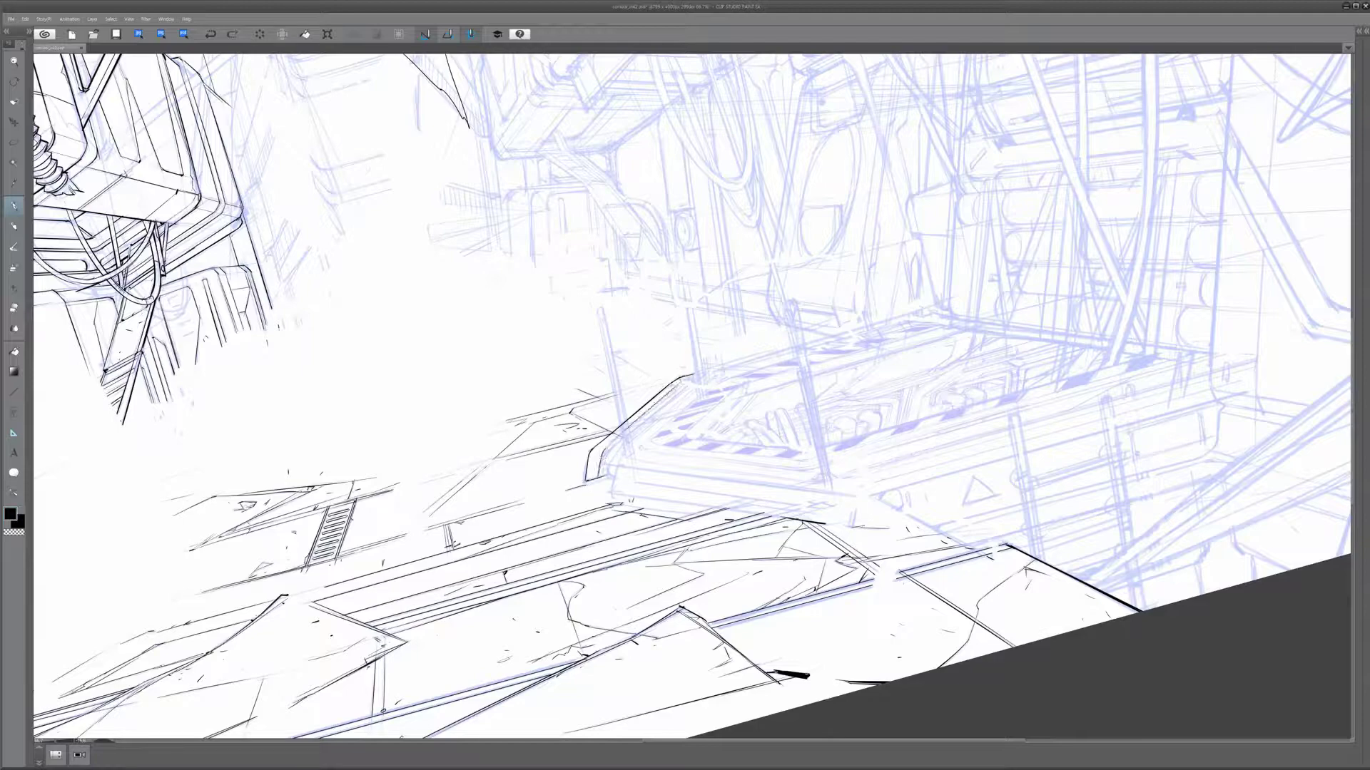
# - Ink the near corner of the raised platform and the rounded end and long edge of its front lip over the blue sketch
pyautogui.moveTo(608, 447); pyautogui.dragTo(684, 387)
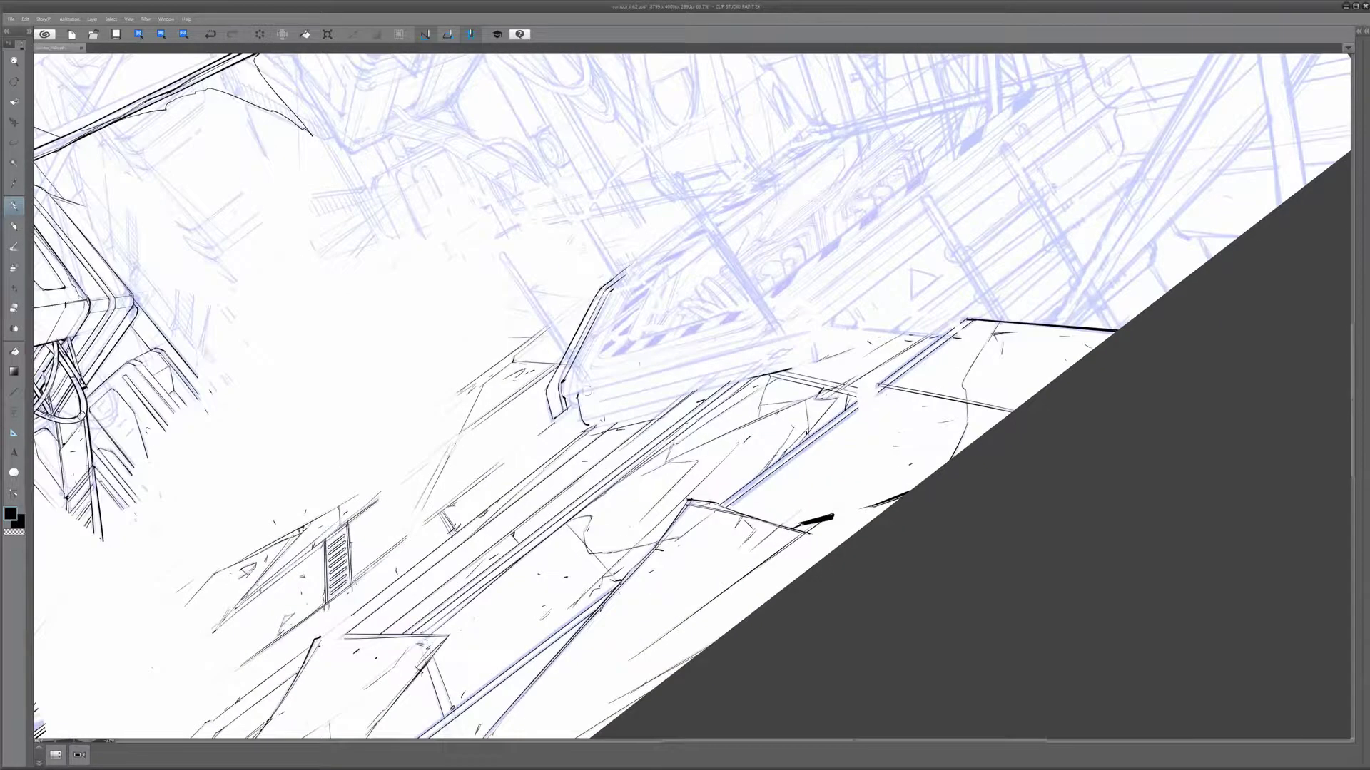
pyautogui.press('u')
pyautogui.moveTo(580, 391); pyautogui.dragTo(805, 330)
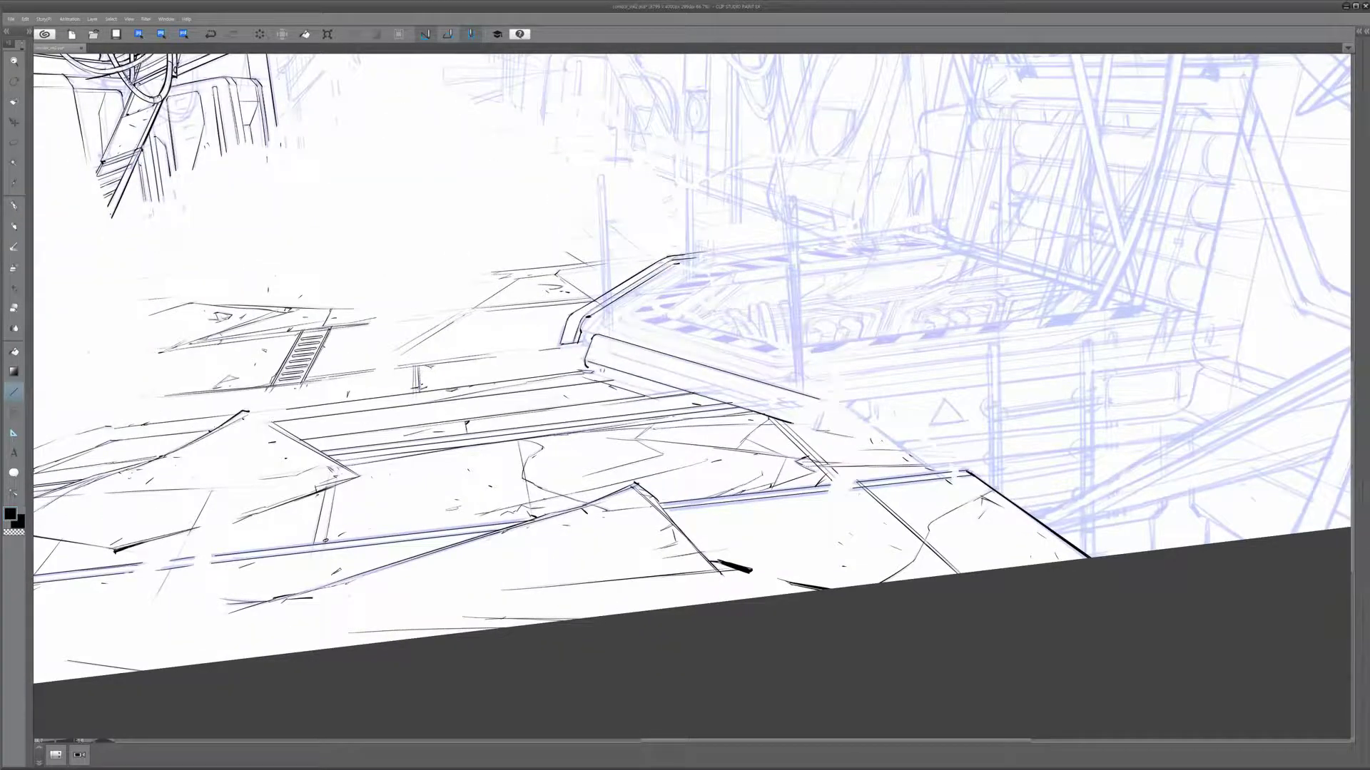
pyautogui.press('-')
pyautogui.press('-')
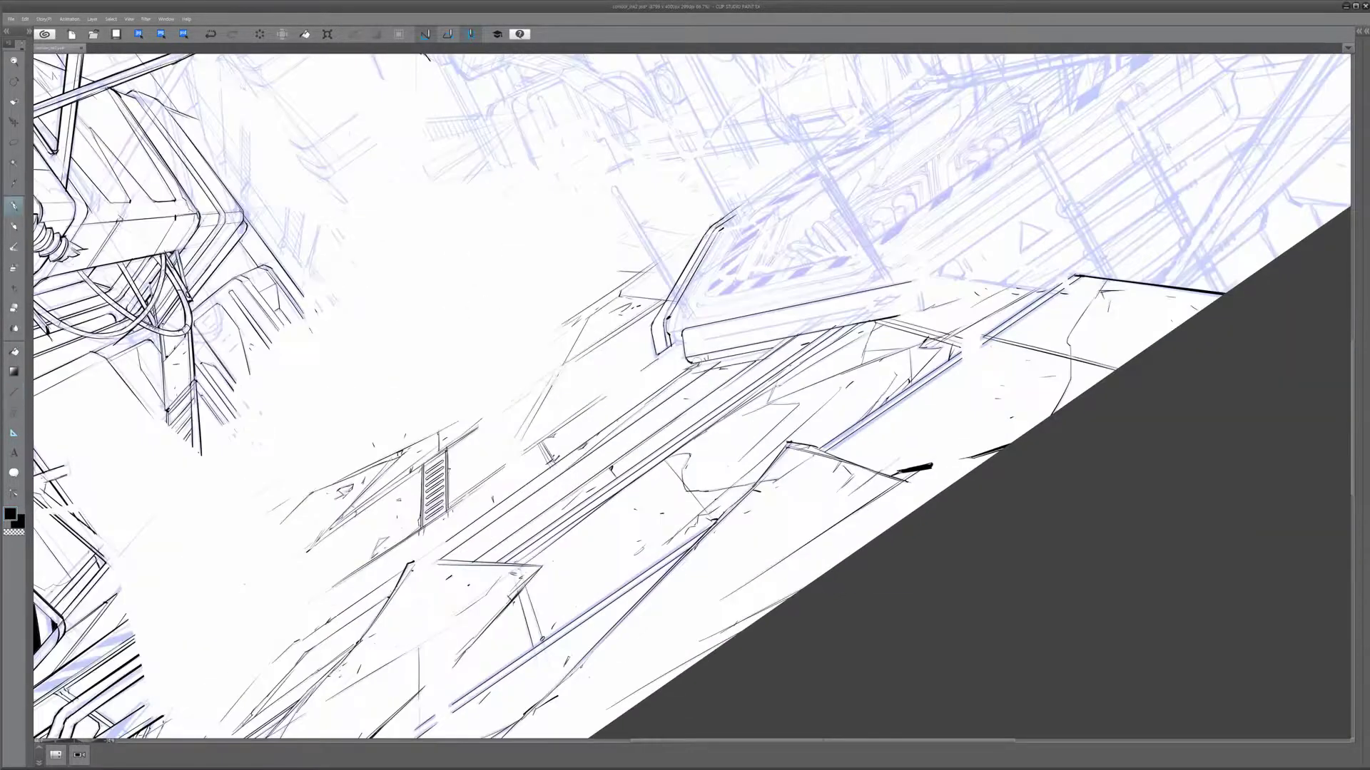
# - Ink the underside of the platform's front lip with a heavy shadow line and add the inner line along its slanted corner
pyautogui.press('p')
pyautogui.moveTo(697, 363); pyautogui.dragTo(772, 350)
pyautogui.press('g')
pyautogui.moveTo(736, 201); pyautogui.dragTo(831, 252)
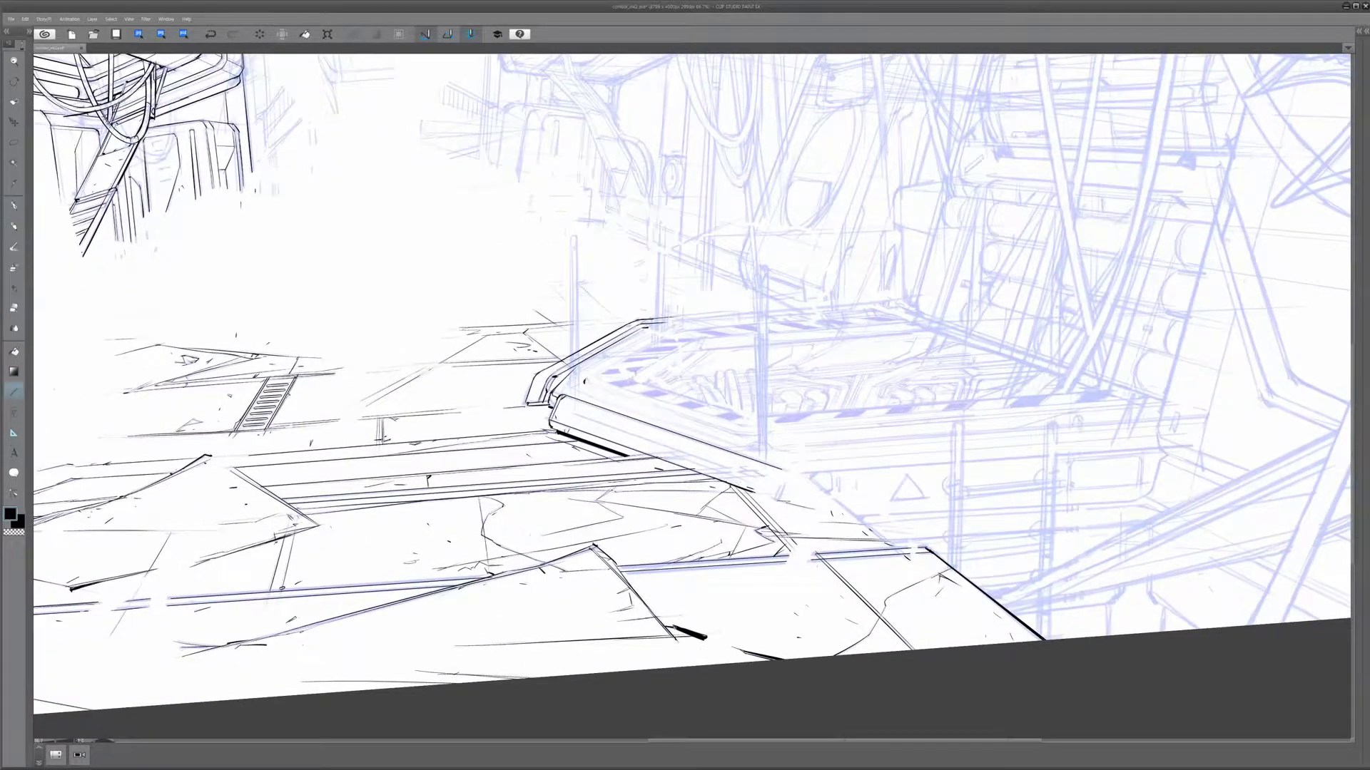
# - Ink the platform's far long edge and the parallel inner line of its striped border with straight lines
pyautogui.press('-')
pyautogui.moveTo(664, 332); pyautogui.dragTo(867, 269)
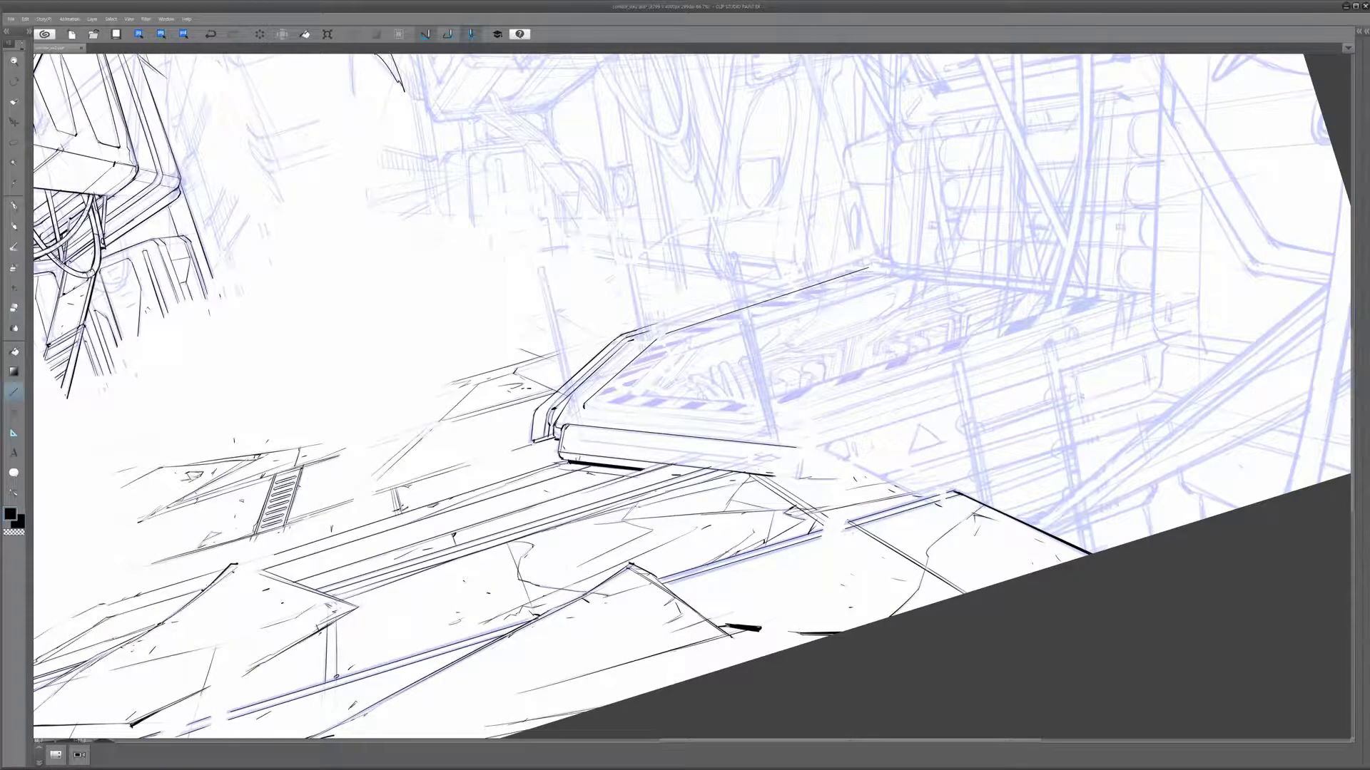
pyautogui.moveTo(634, 388); pyautogui.dragTo(898, 269)
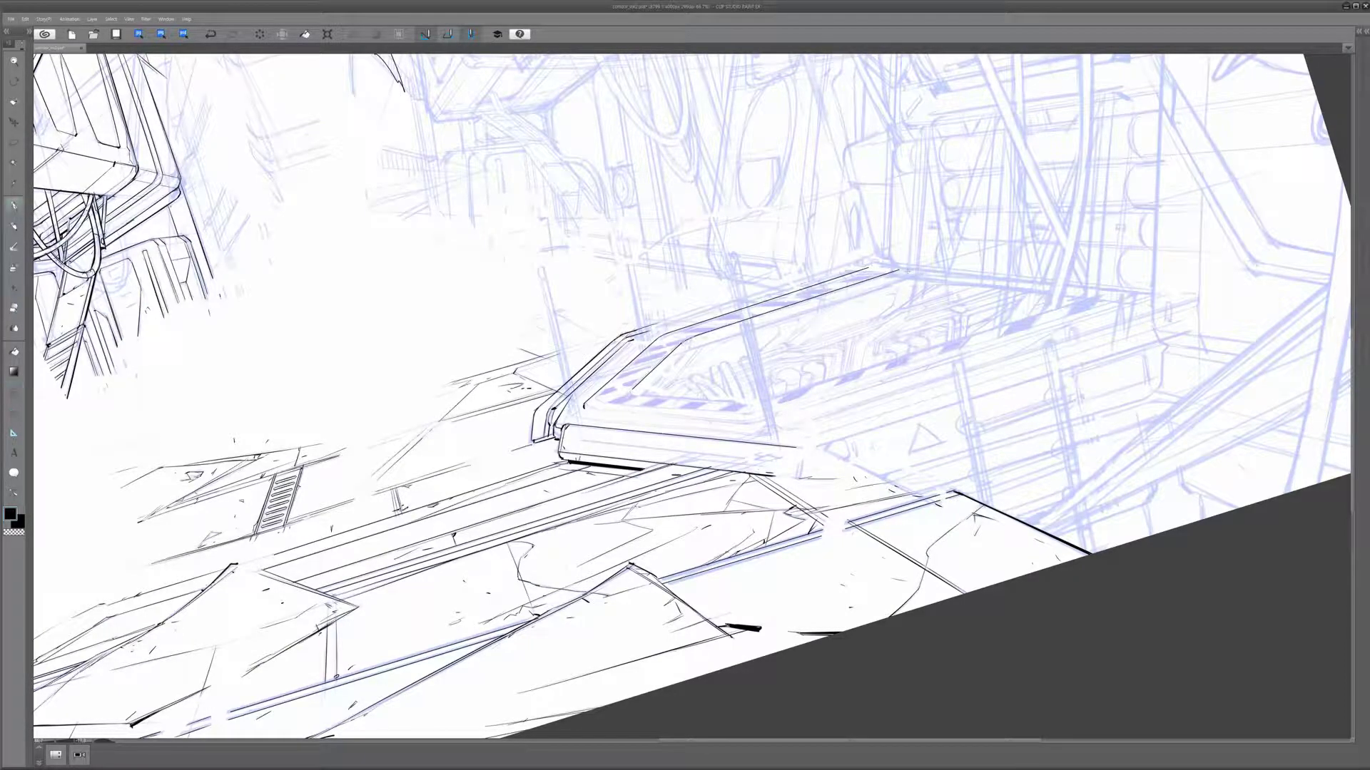
# - Ink the front and near long sides of the platform's striped border, with a second parallel line along the outer edge
pyautogui.moveTo(584, 409); pyautogui.dragTo(753, 425)
pyautogui.moveTo(638, 394)
pyautogui.mouseDown()
pyautogui.moveTo(746, 404)
pyautogui.moveTo(1088, 297)
pyautogui.mouseUp()
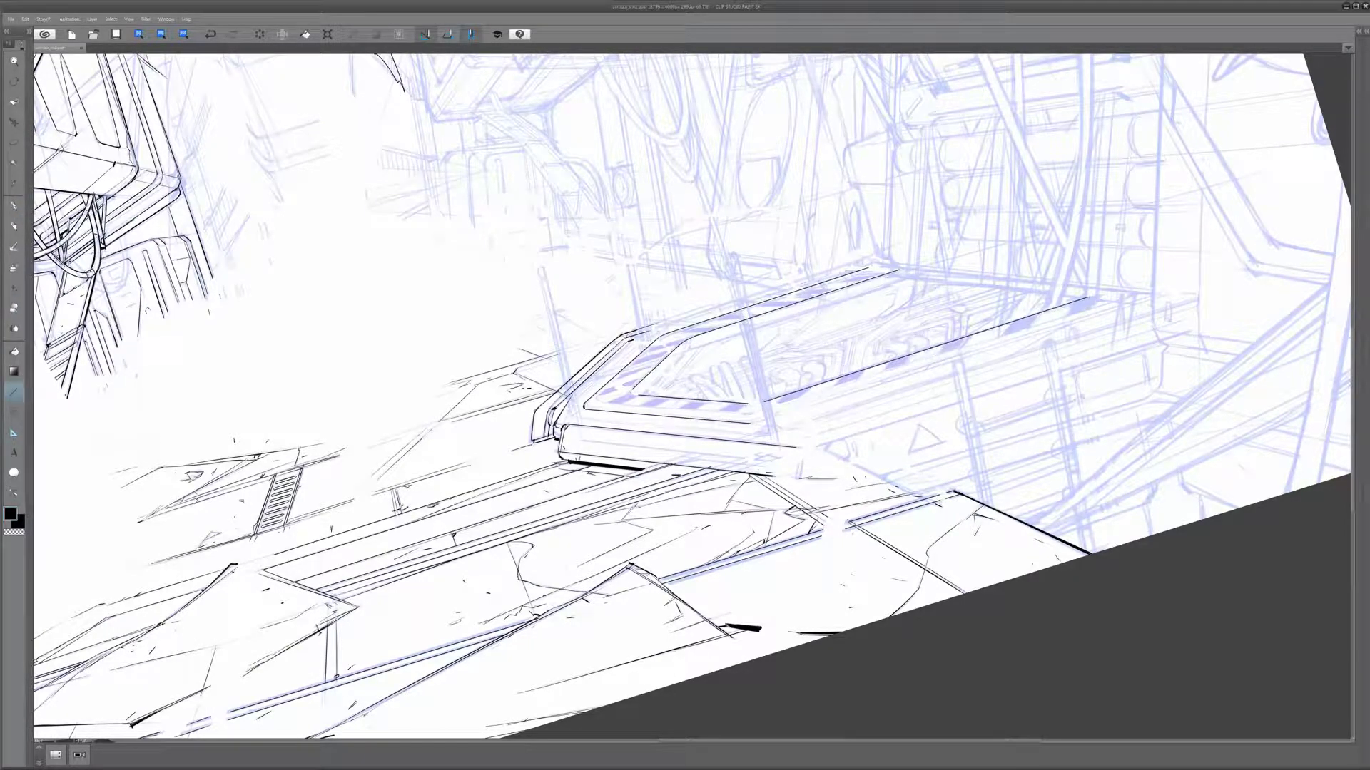
pyautogui.moveTo(777, 414); pyautogui.dragTo(1126, 305)
pyautogui.press('o')
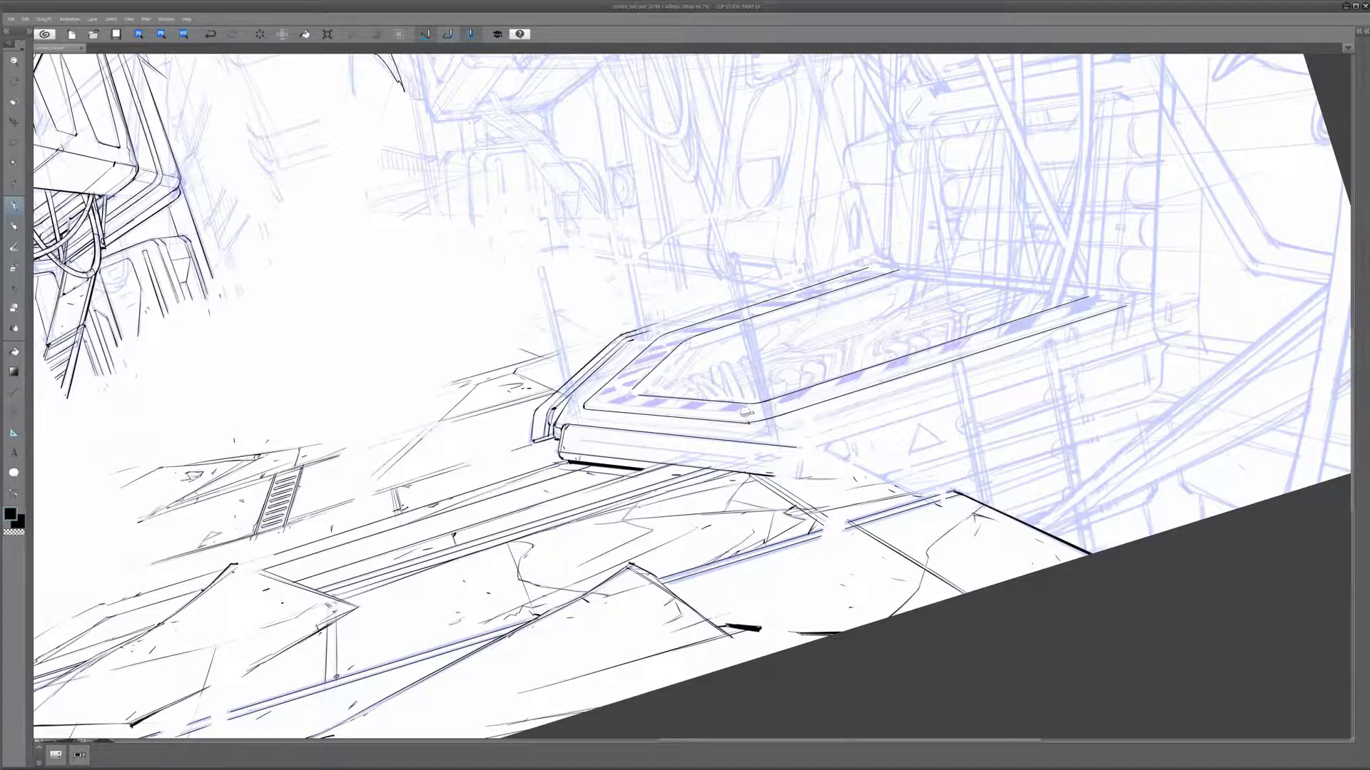
pyautogui.hotkey('ctrl', 'z')
pyautogui.press('p')
pyautogui.moveTo(766, 409); pyautogui.dragTo(1113, 301)
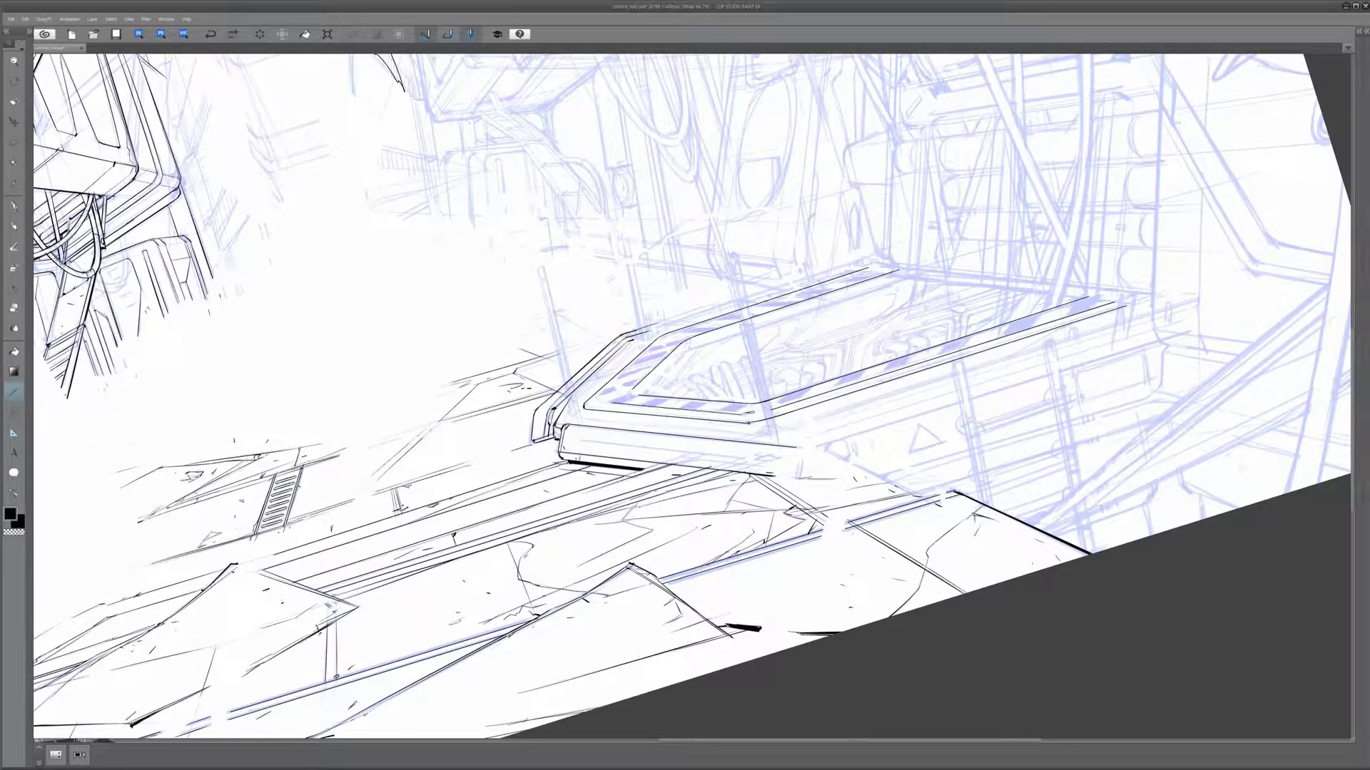
# - Ink the slanted end and far inner edge of the platform's recess with lines parallel to the striped border
pyautogui.moveTo(632, 389)
pyautogui.mouseDown()
pyautogui.moveTo(662, 360)
pyautogui.moveTo(873, 266)
pyautogui.mouseUp()
pyautogui.moveTo(713, 339); pyautogui.dragTo(906, 279)
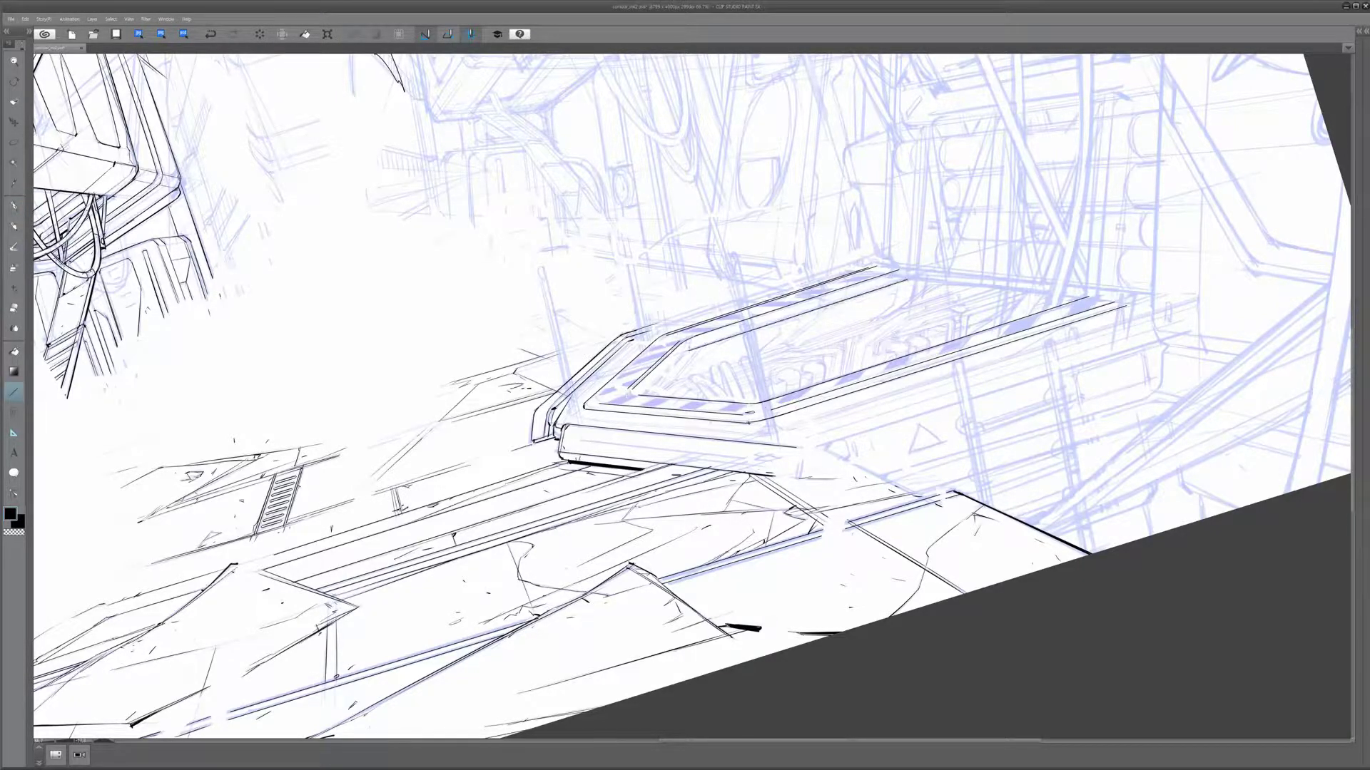
pyautogui.press('o')
pyautogui.hotkey('ctrl', 'z')
# - Ink the inner wall and corner details at the narrow end of the platform's recess
pyautogui.moveTo(728, 353); pyautogui.dragTo(787, 326)
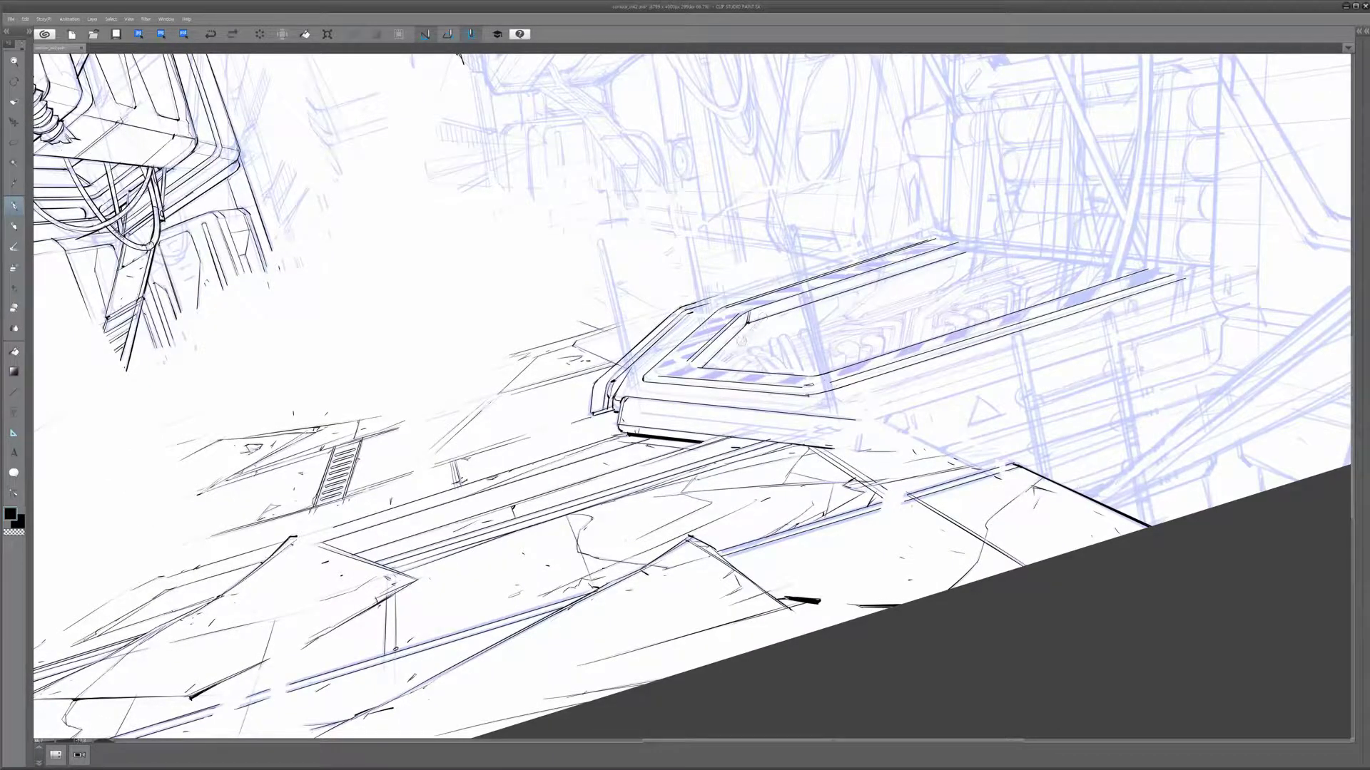
pyautogui.hotkey('ctrl', 'y')
pyautogui.press('e')
pyautogui.press('p')
pyautogui.hotkey('ctrl', 'z')
pyautogui.moveTo(785, 314)
pyautogui.mouseDown()
pyautogui.moveTo(852, 294)
pyautogui.moveTo(804, 286)
pyautogui.mouseUp()
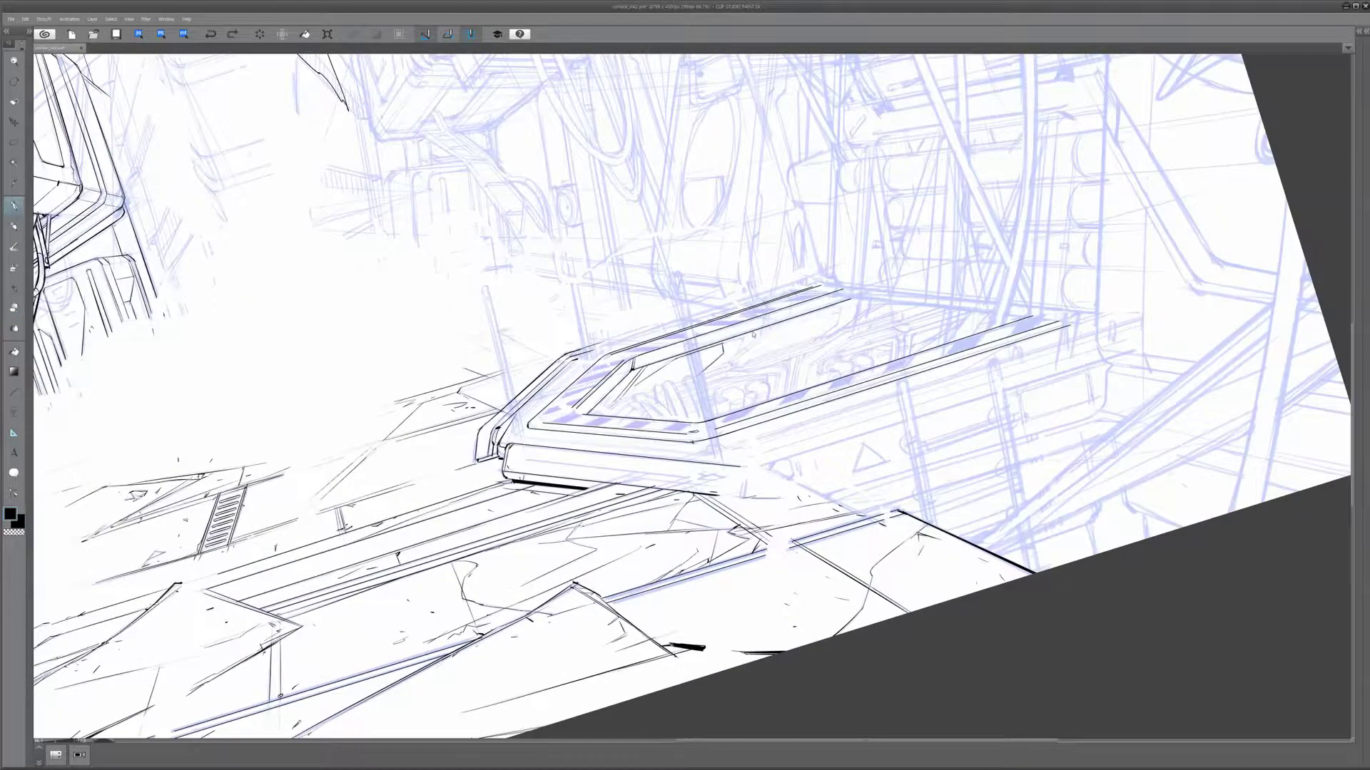
# - Ink the jagged broken panel shapes along the far wall inside the platform's recess, reworking strokes that miss the sketch
pyautogui.moveTo(734, 342); pyautogui.dragTo(795, 318)
pyautogui.hotkey('ctrl', 'z')
pyautogui.press('e')
pyautogui.press('p')
pyautogui.moveTo(739, 361); pyautogui.dragTo(851, 300)
pyautogui.hotkey('ctrl', 'z')
pyautogui.moveTo(729, 368)
pyautogui.mouseDown()
pyautogui.moveTo(828, 335)
pyautogui.moveTo(809, 316)
pyautogui.mouseUp()
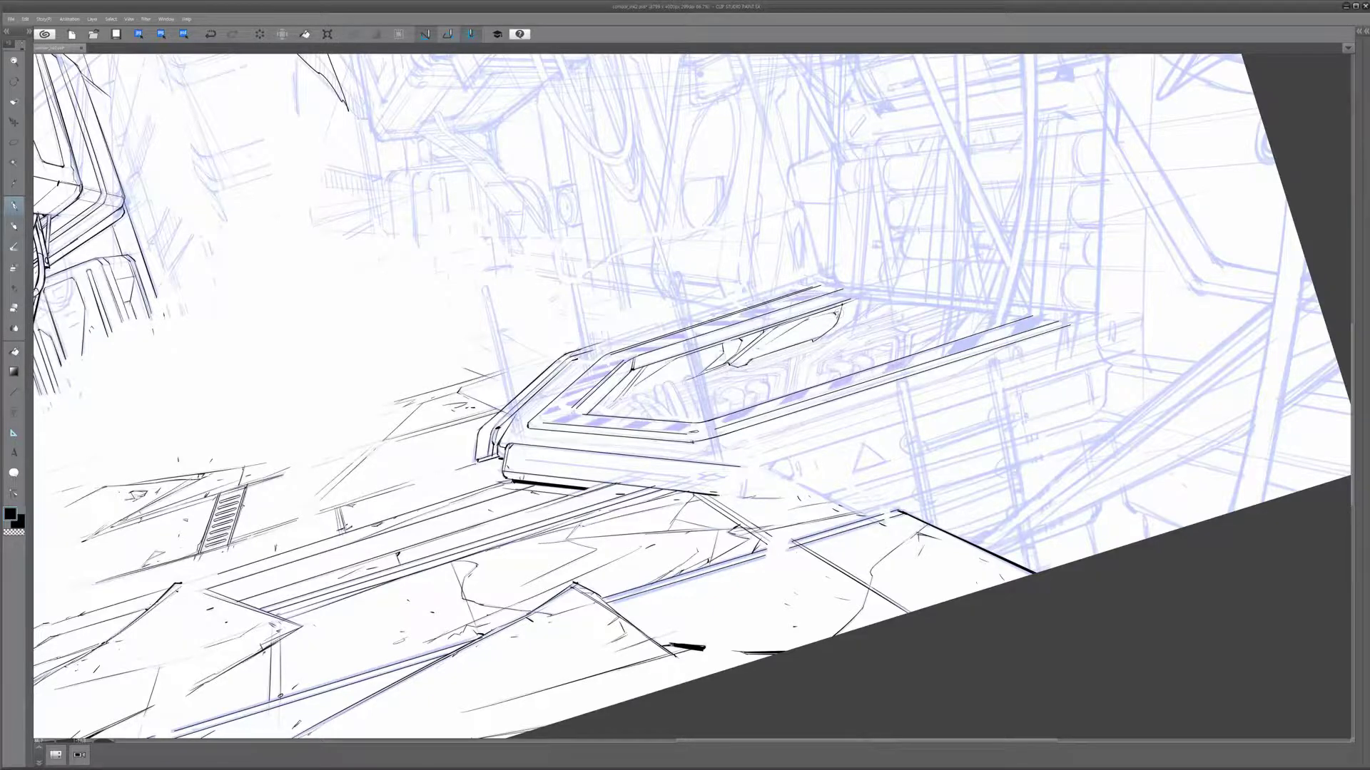
pyautogui.hotkey('ctrl', 'z')
pyautogui.hotkey('ctrl', 'z')
pyautogui.hotkey('ctrl', 'z')
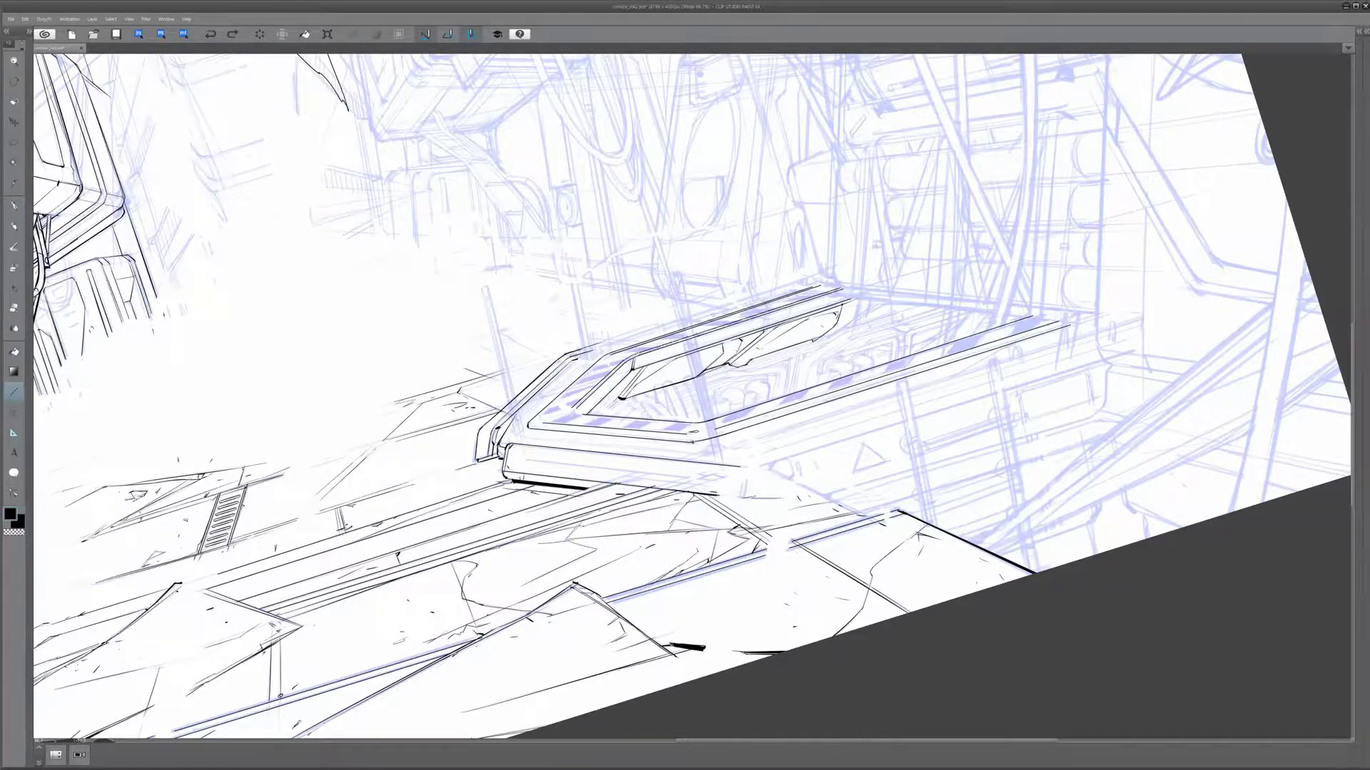
# - Add wear marks along the platform's near border, ink the panel's rounded end and draw a straight line beyond it inside the recess
pyautogui.press('o')
pyautogui.hscroll(1, 691, 396)
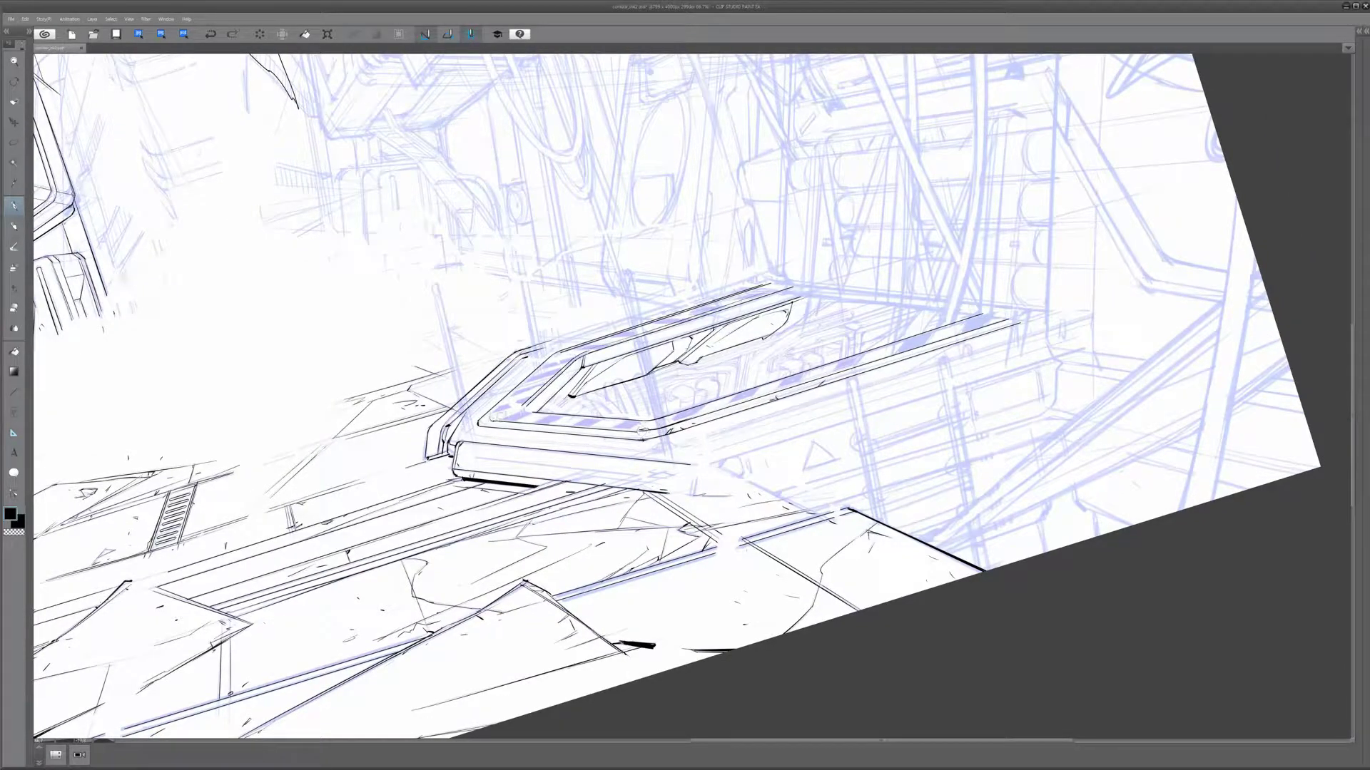
pyautogui.moveTo(685, 400); pyautogui.dragTo(652, 376)
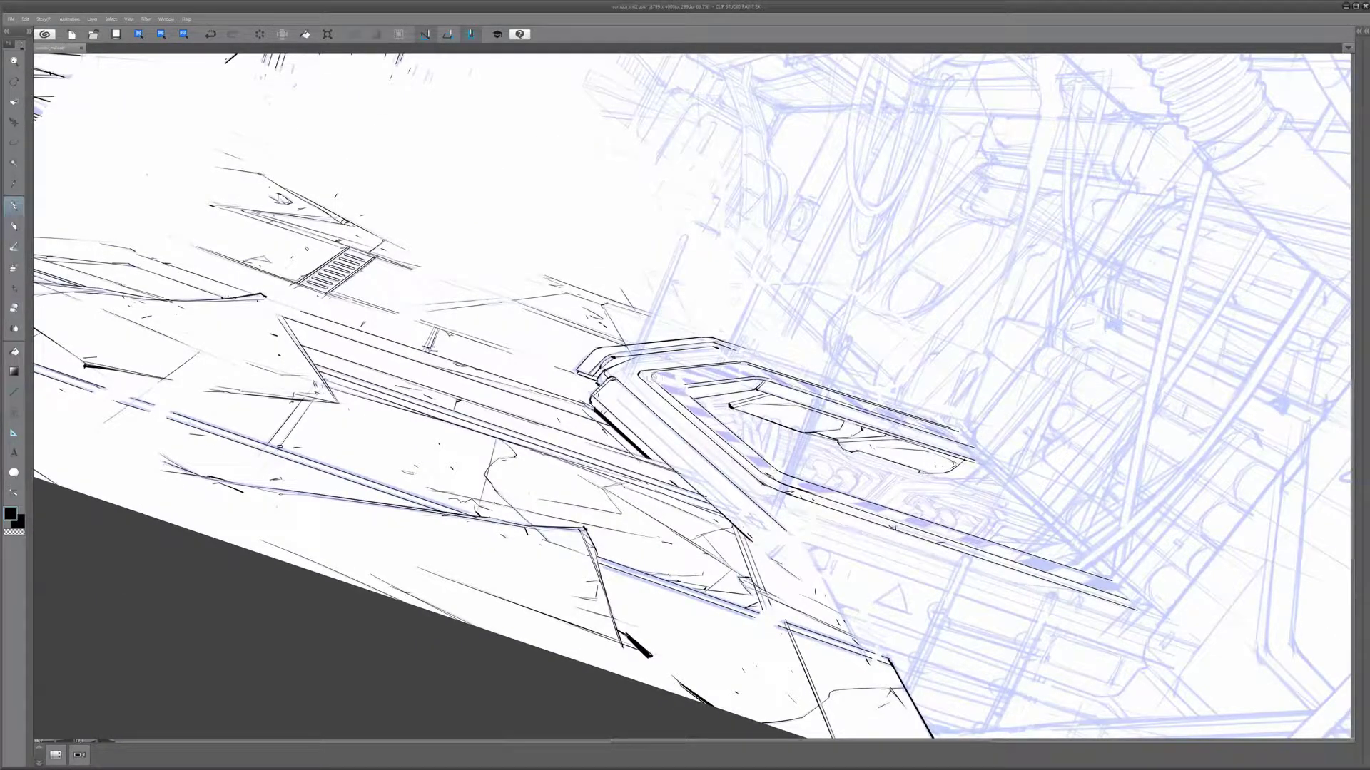
pyautogui.hotkey('ctrl', 'z')
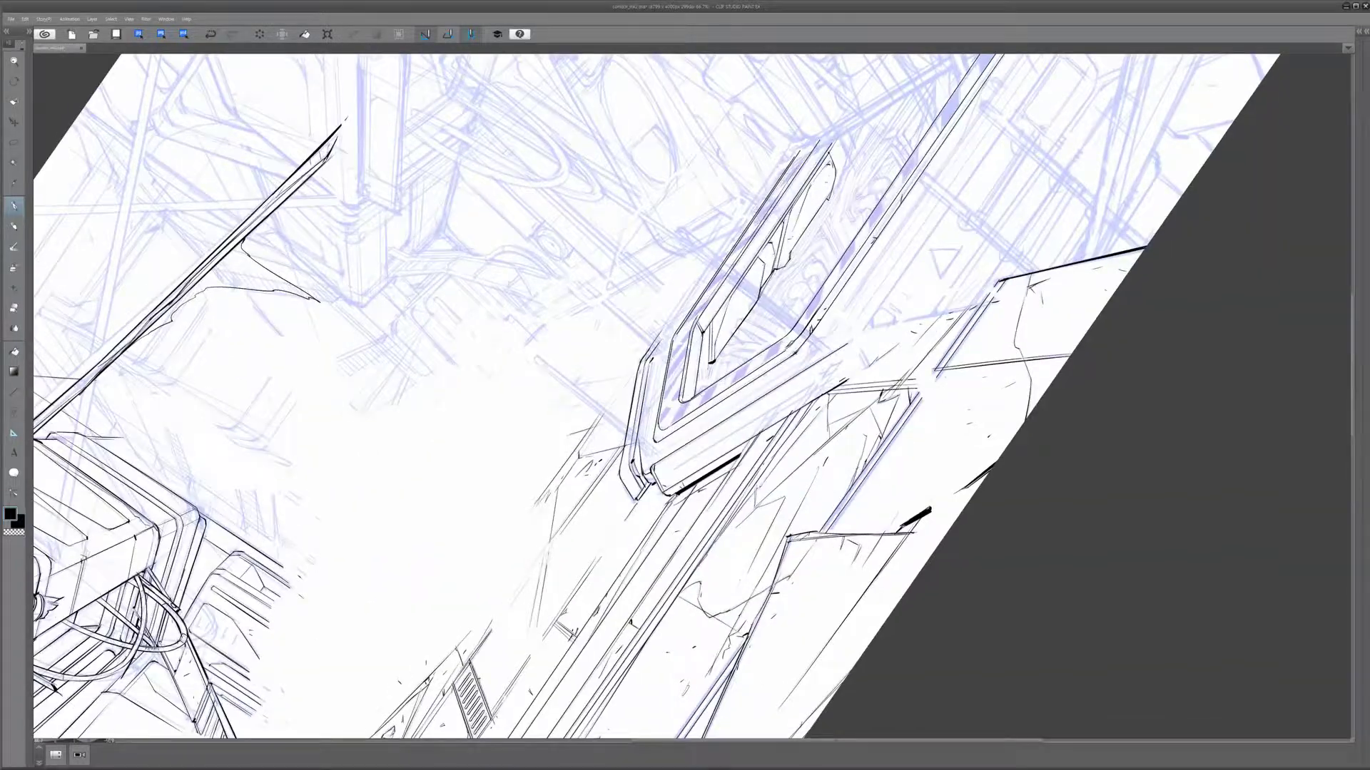
pyautogui.hotkey('ctrl', 'z')
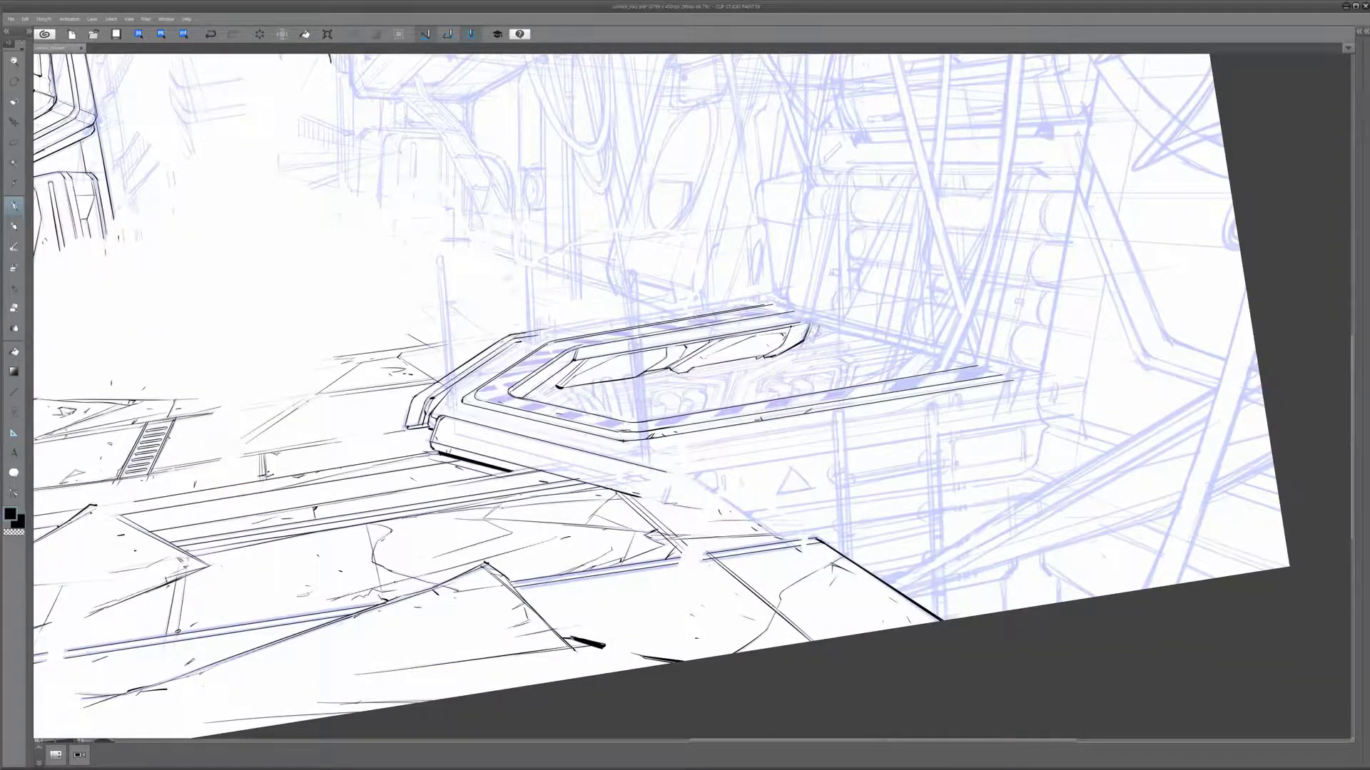
pyautogui.moveTo(817, 347); pyautogui.dragTo(886, 333)
pyautogui.press('u')
pyautogui.press('p')
# - Thicken the recess's far inner edge and the platform's slanted near corner, and save the drawing
pyautogui.moveTo(573, 351); pyautogui.dragTo(802, 326)
pyautogui.hotkey('ctrl', 'z')
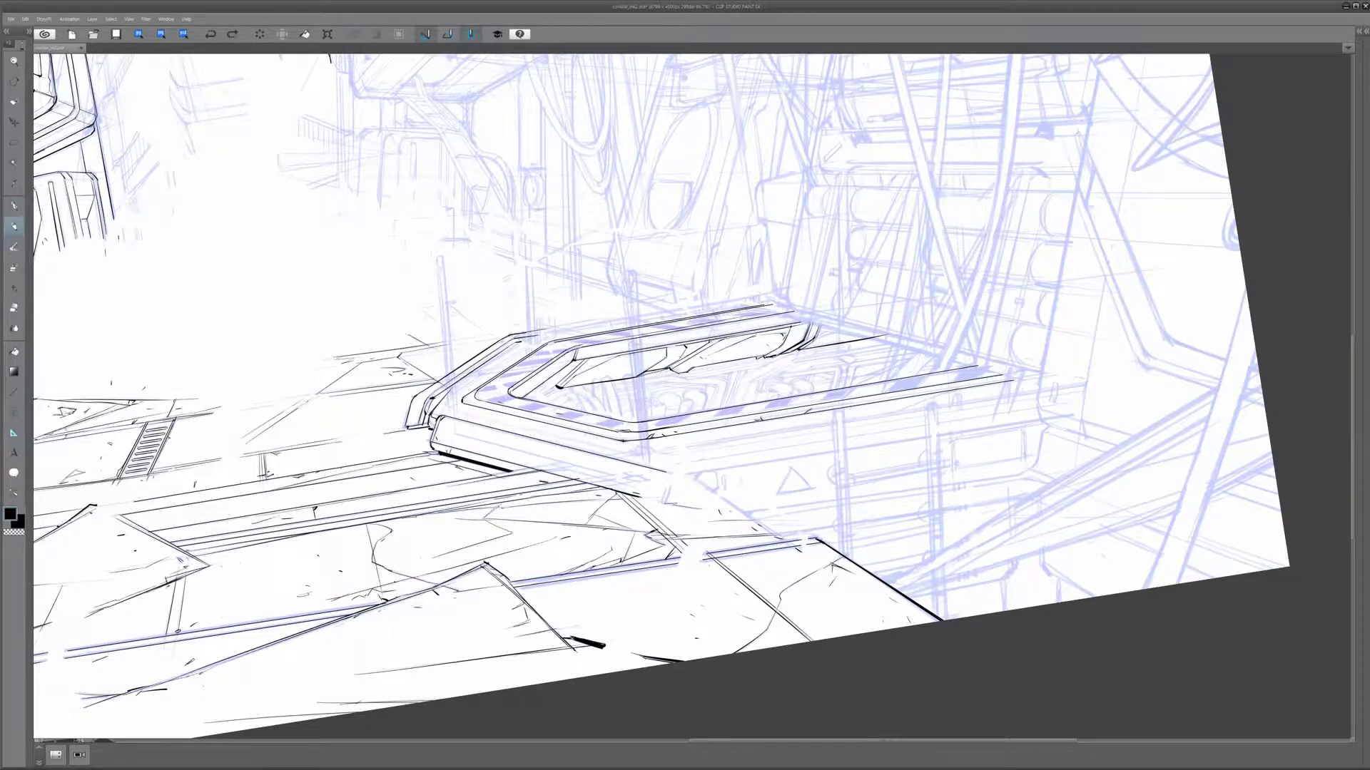
pyautogui.moveTo(573, 351); pyautogui.dragTo(801, 325)
pyautogui.moveTo(406, 427); pyautogui.dragTo(442, 380)
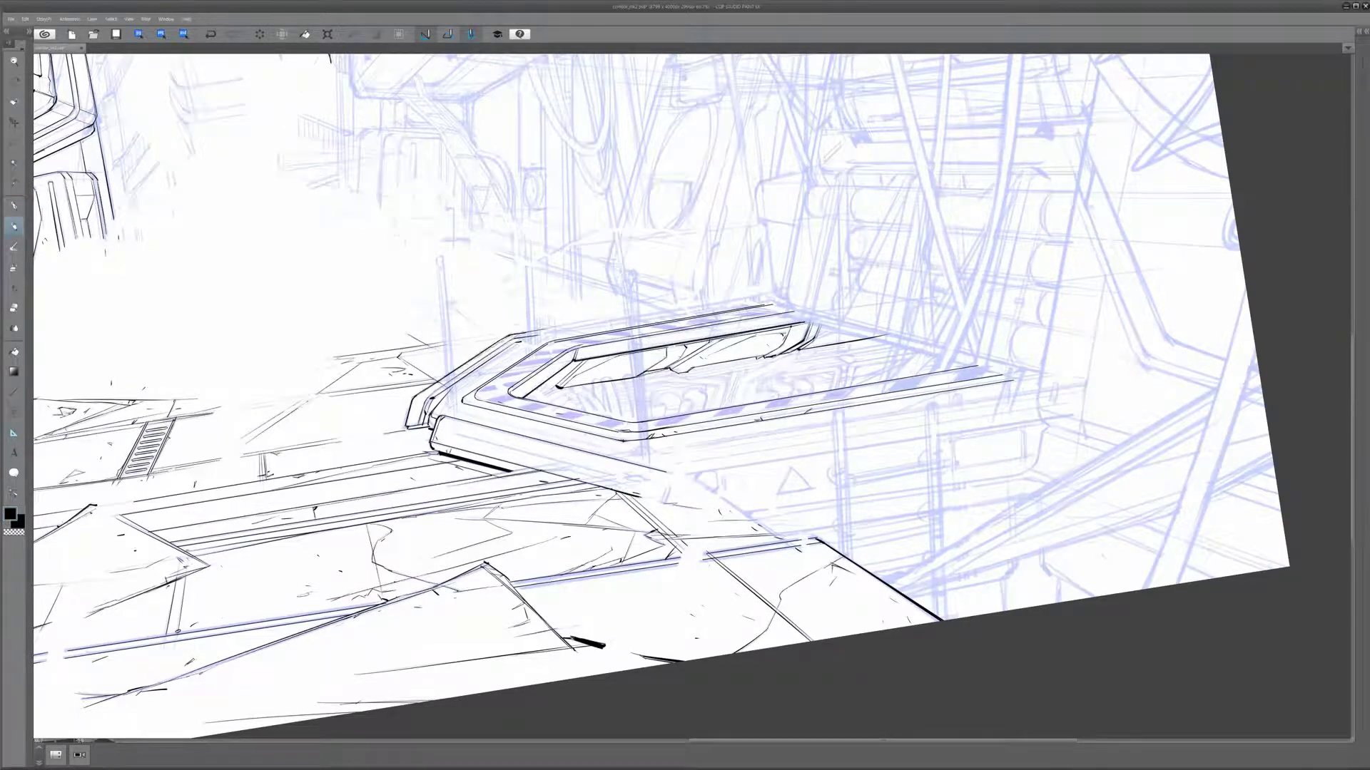
pyautogui.hotkey('ctrl', 's')
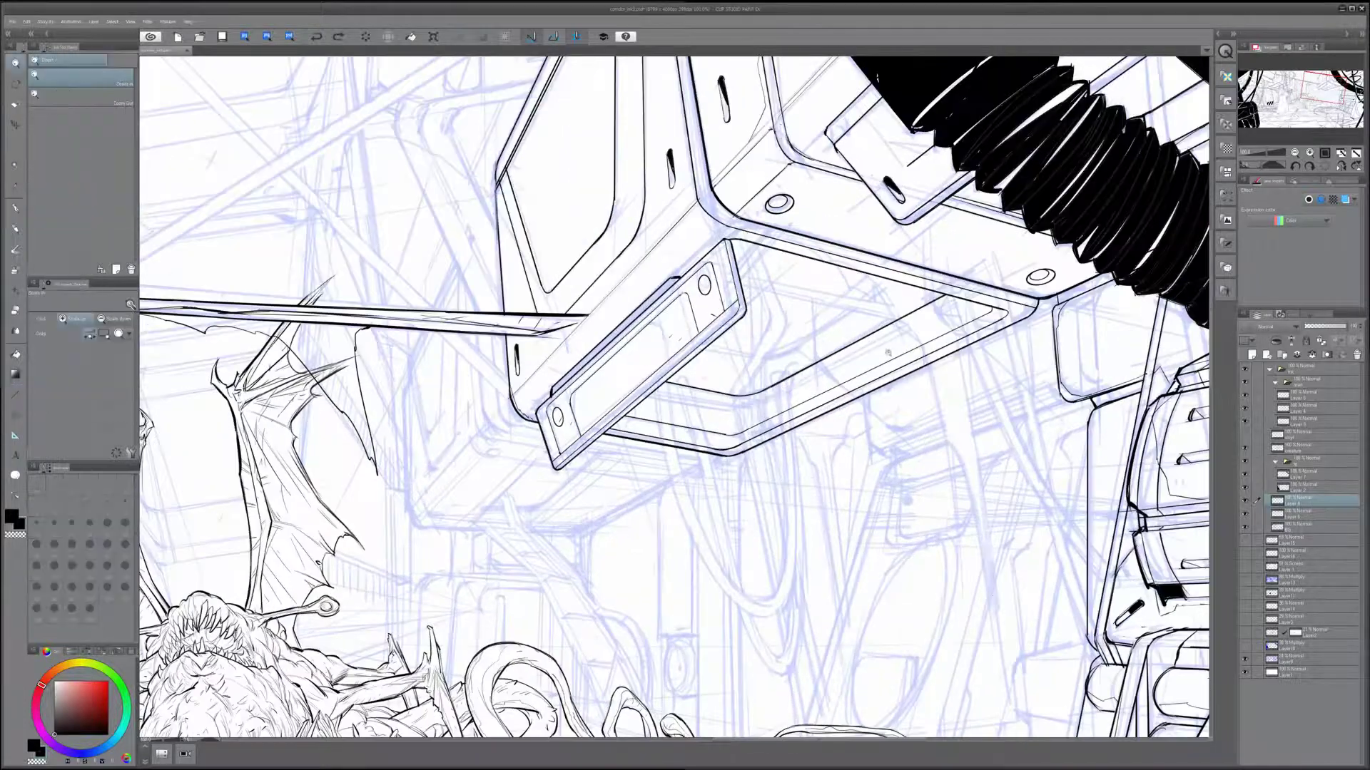
# - Ink the parallel inner rim lines and rounded corner of the recess in the large machine box beside the ribbed hose
pyautogui.moveTo(752, 404); pyautogui.dragTo(963, 298)
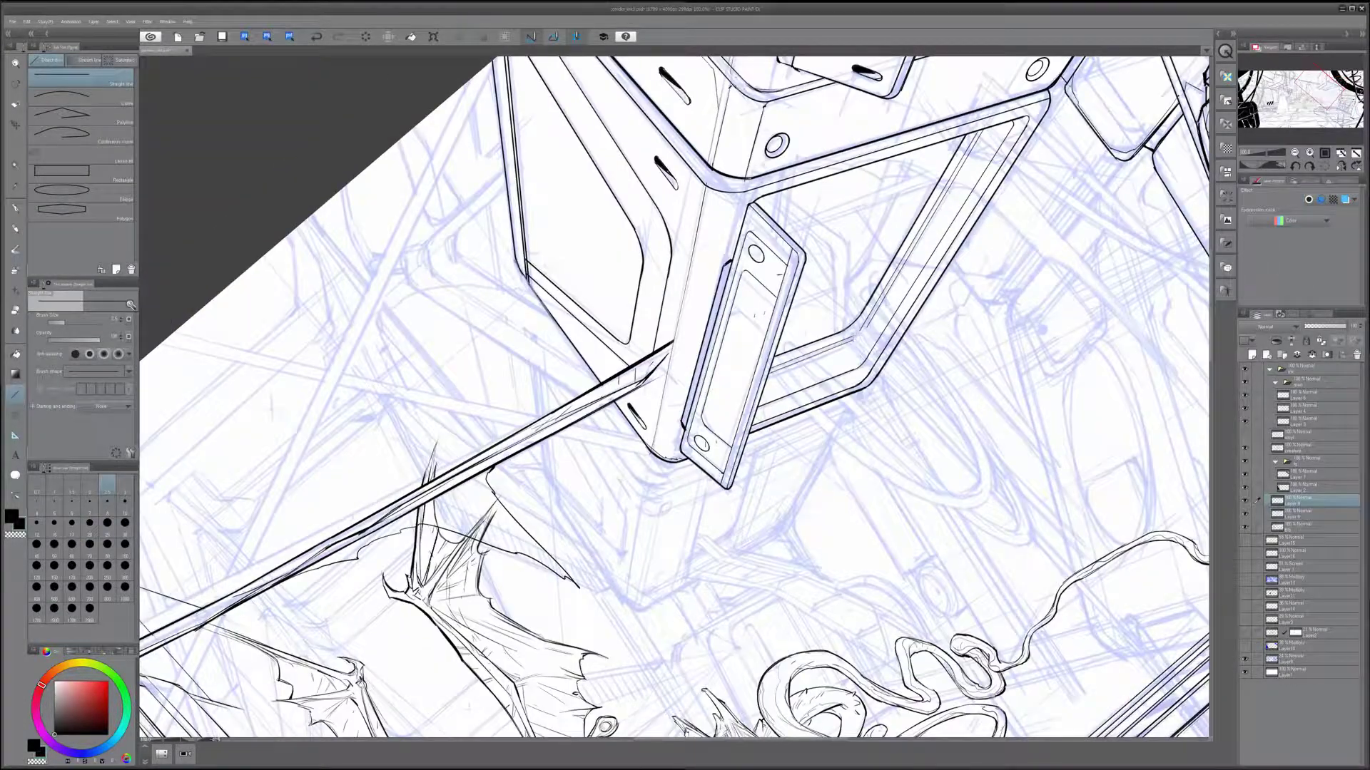
pyautogui.press('e')
pyautogui.press('p')
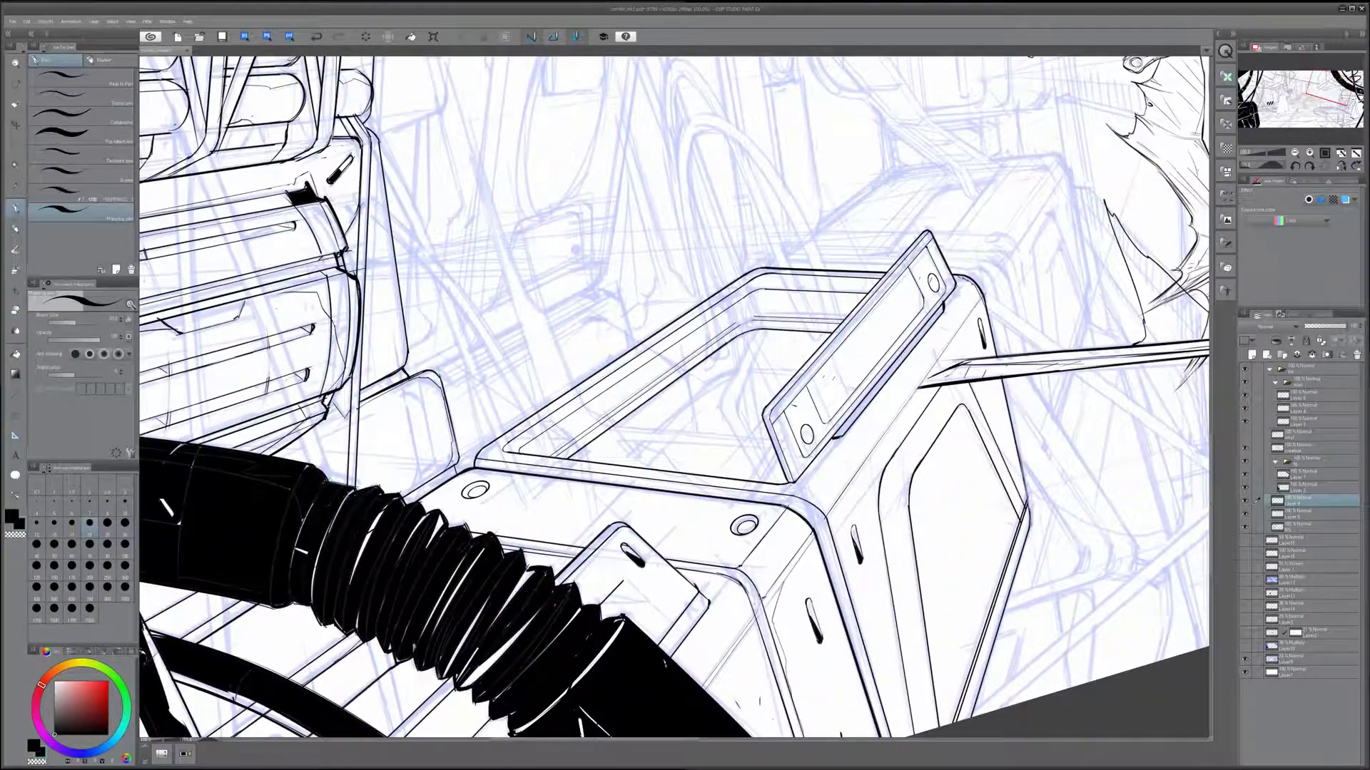
pyautogui.scroll(3, 765, 285)
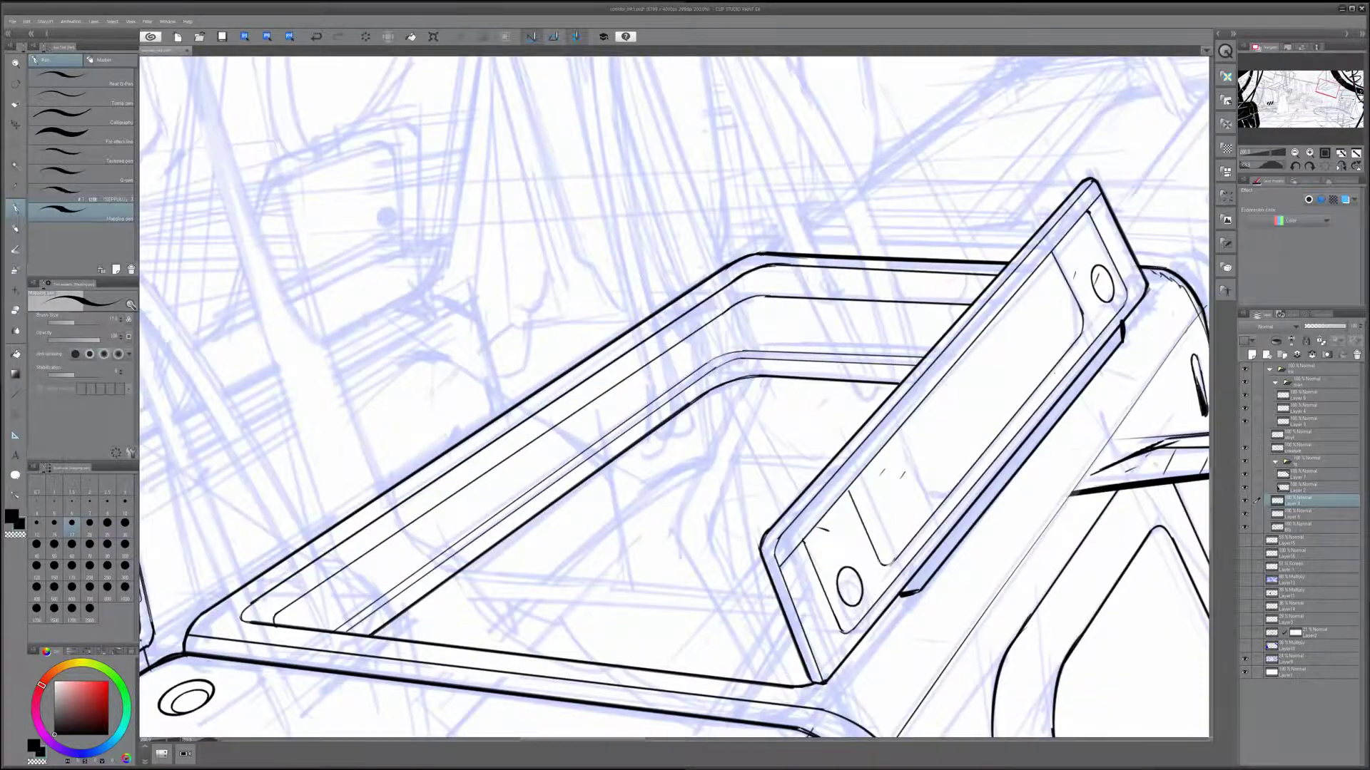
pyautogui.moveTo(717, 381)
pyautogui.mouseDown()
pyautogui.moveTo(630, 412)
pyautogui.moveTo(532, 342)
pyautogui.moveTo(614, 428)
pyautogui.moveTo(727, 372)
pyautogui.mouseUp()
pyautogui.press('e')
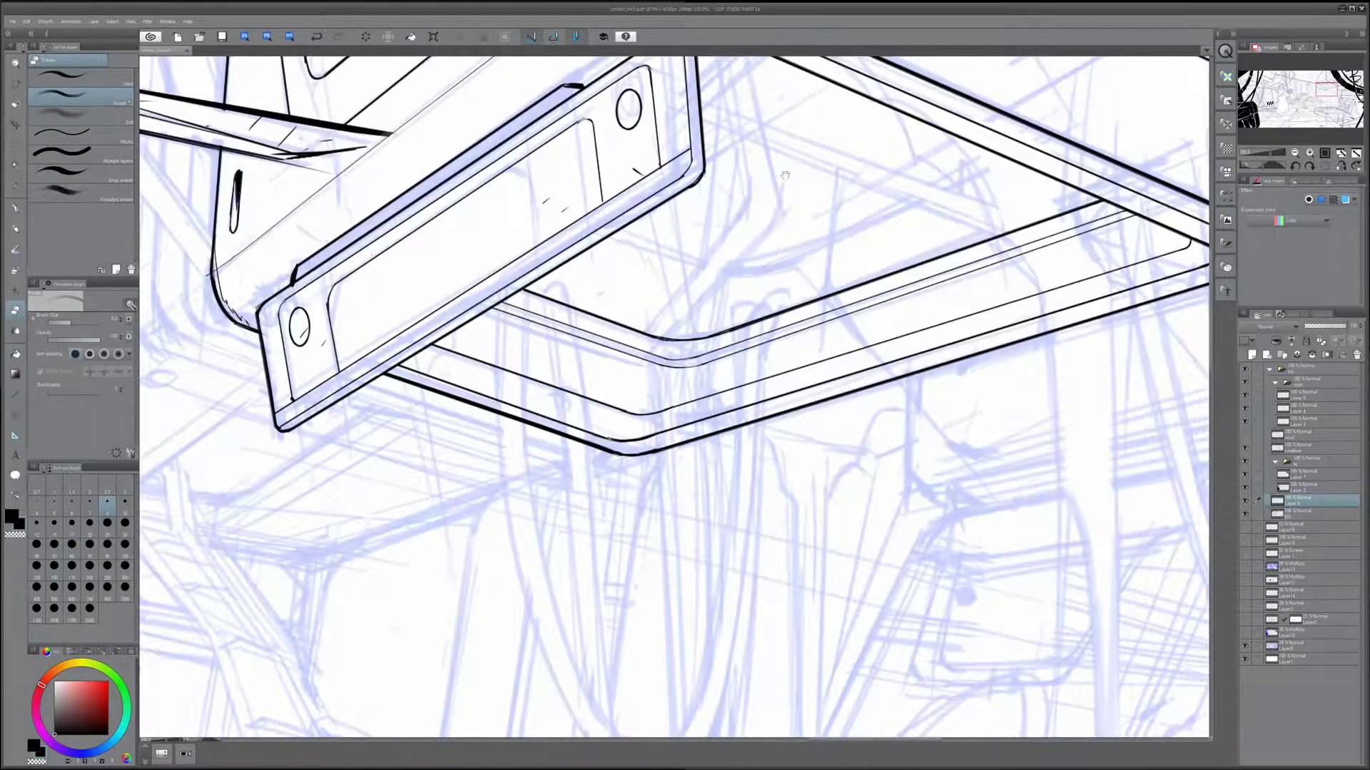
# - Clean up the machine box's recess rim and ink straight lines for the inner surface deeper inside the opening
pyautogui.hotkey('ctrl', '-')
pyautogui.press('p')
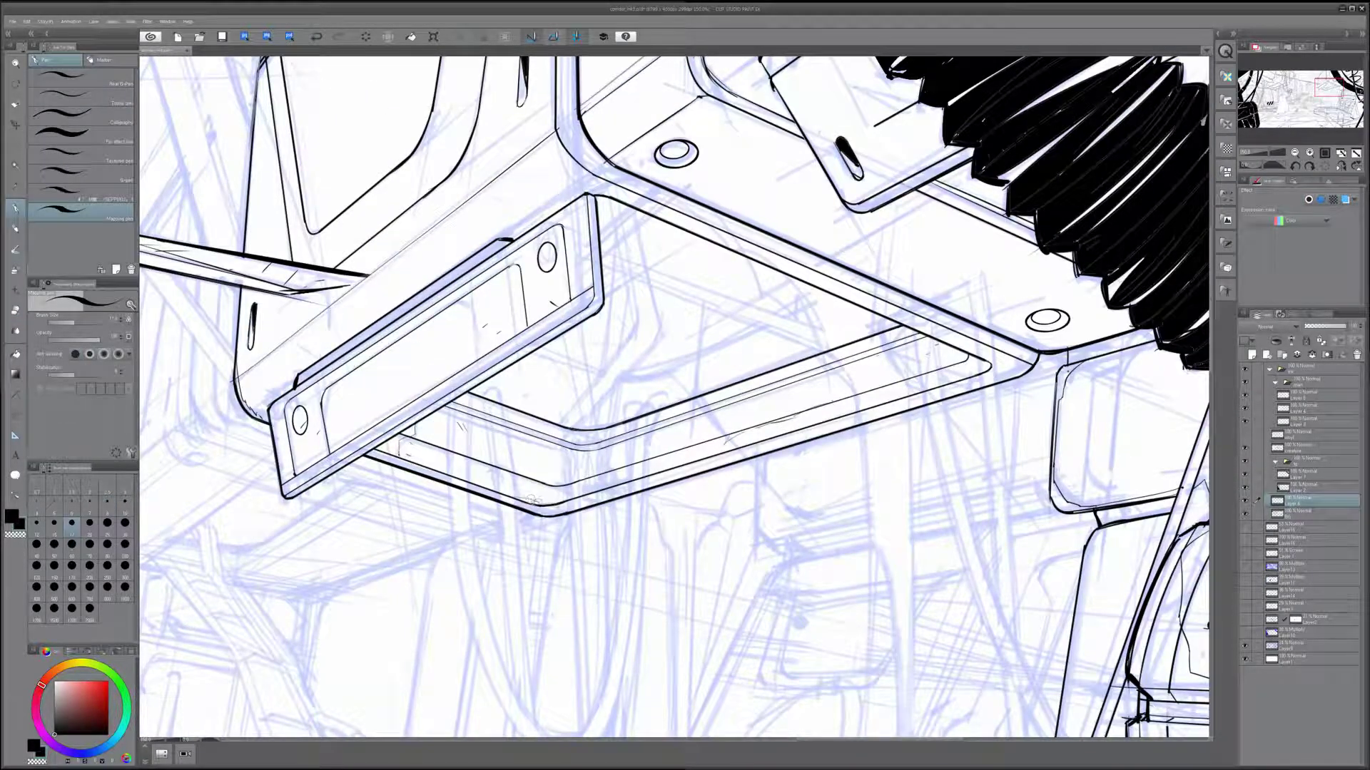
pyautogui.press('u')
pyautogui.moveTo(533, 500); pyautogui.dragTo(752, 248)
pyautogui.press('p')
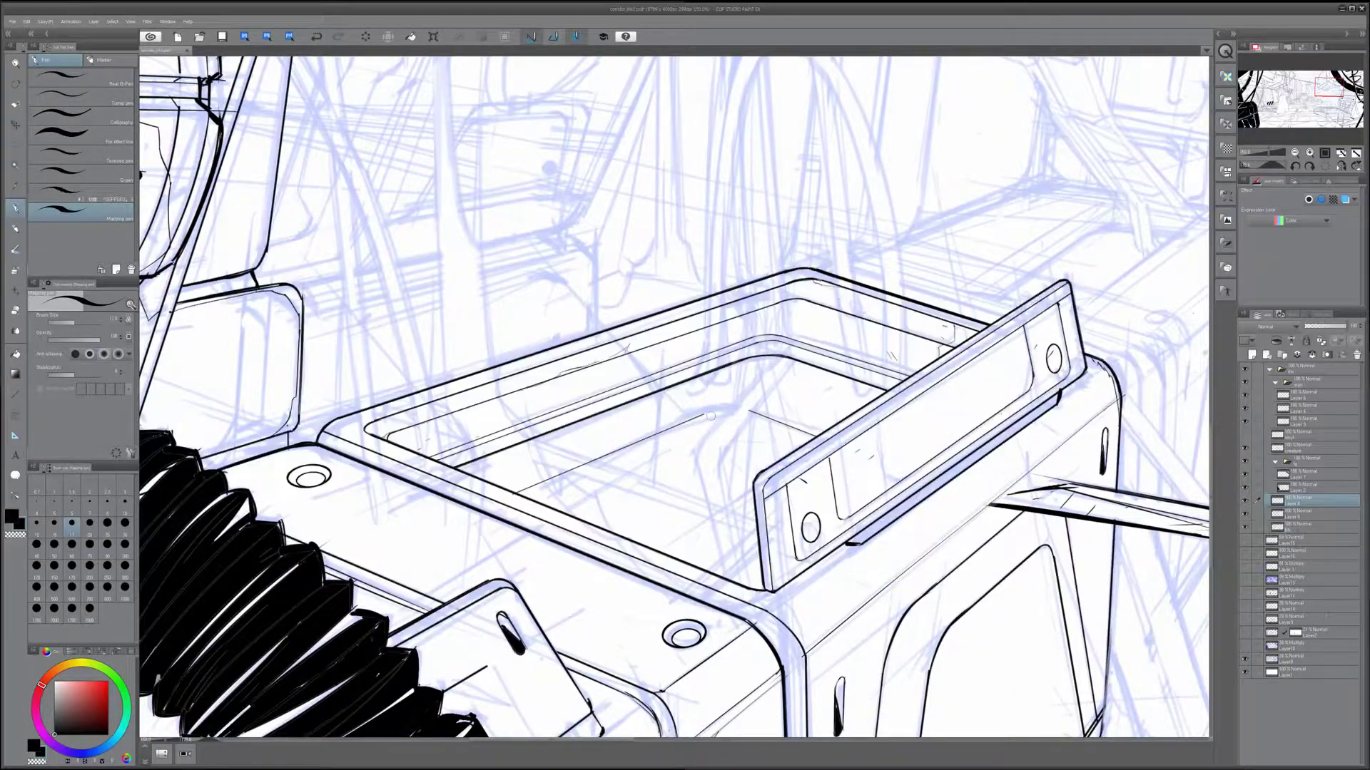
# - Ink the inner ledge and its corner edge inside the machine box's recess, erasing stray line ends
pyautogui.moveTo(727, 271); pyautogui.dragTo(621, 528)
pyautogui.moveTo(153, 722); pyautogui.dragTo(206, 721)
pyautogui.click(82, 102)
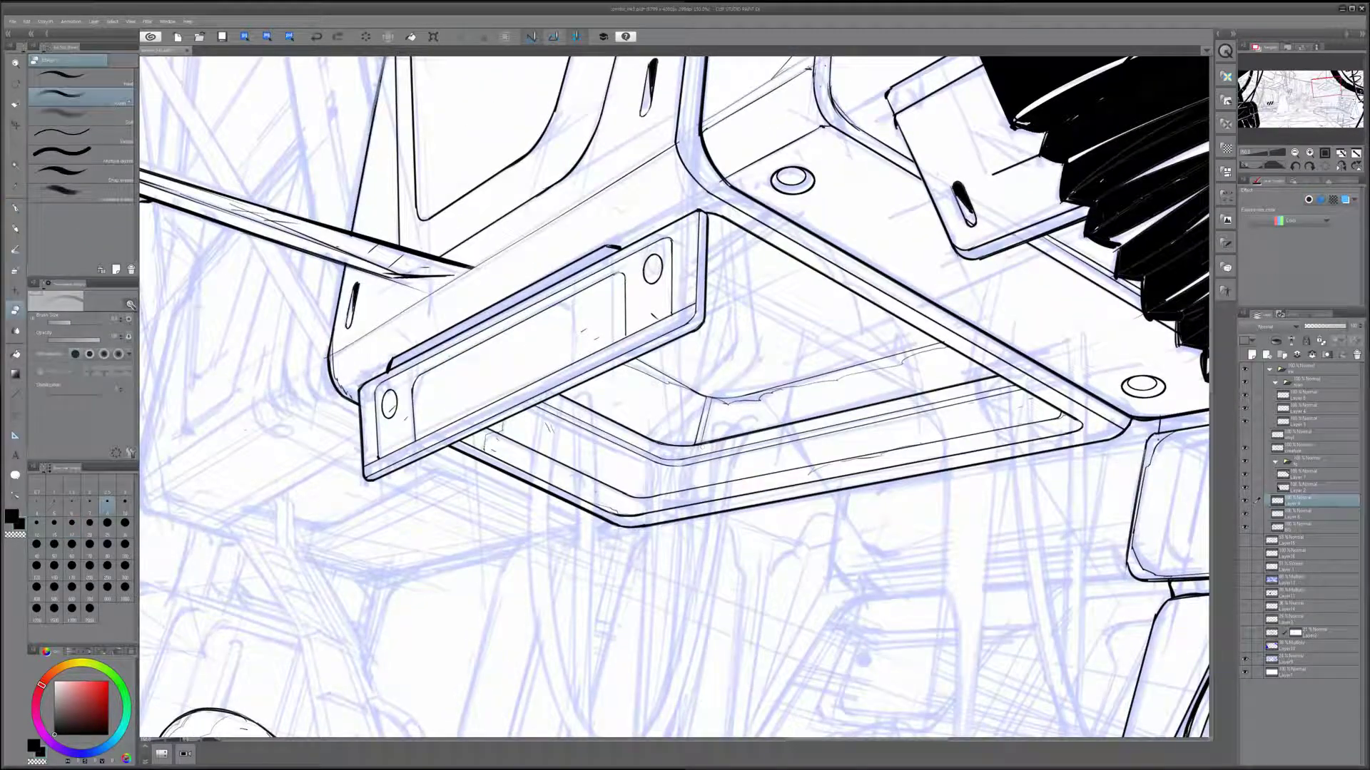
pyautogui.click(82, 209)
pyautogui.press('p')
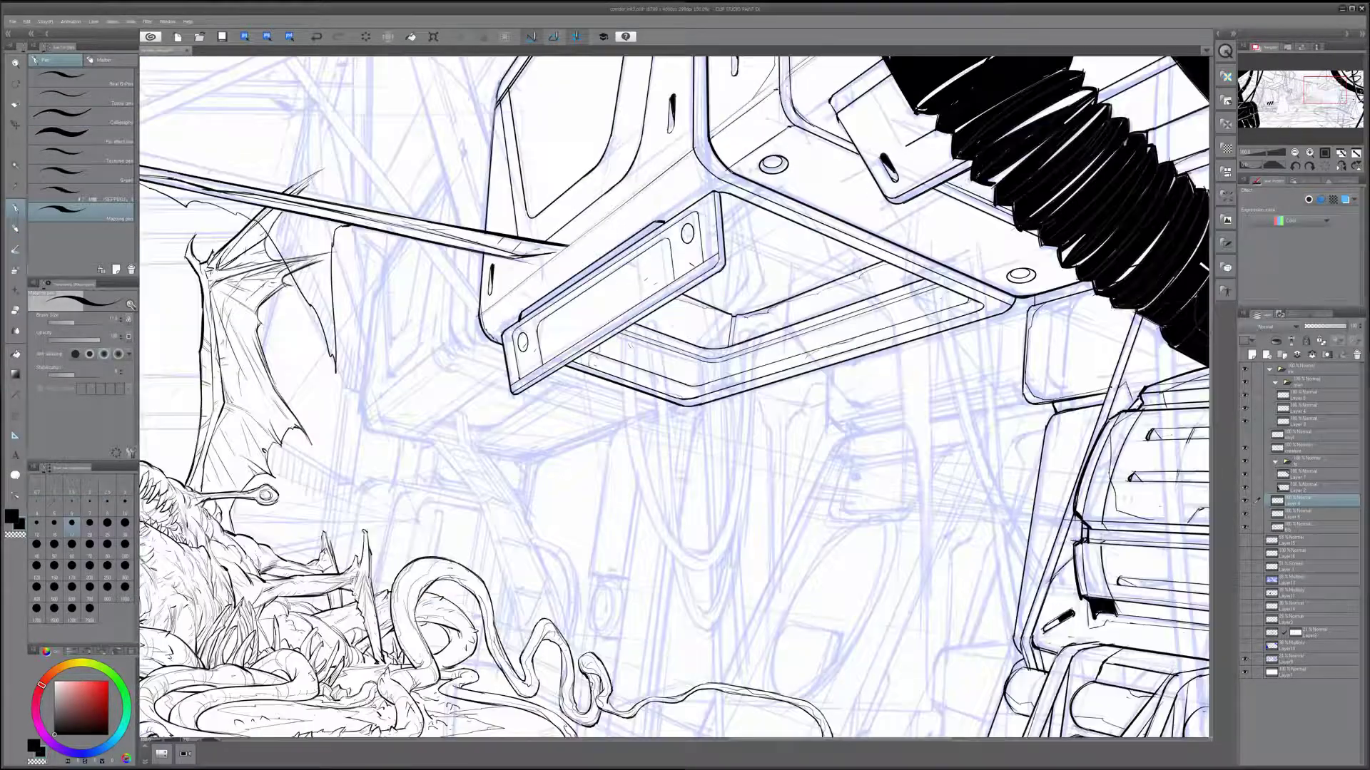
# - Ink small surface marks and the strut with its bracket behind the bolted plate in the box's recess, and save the drawing
pyautogui.press('u')
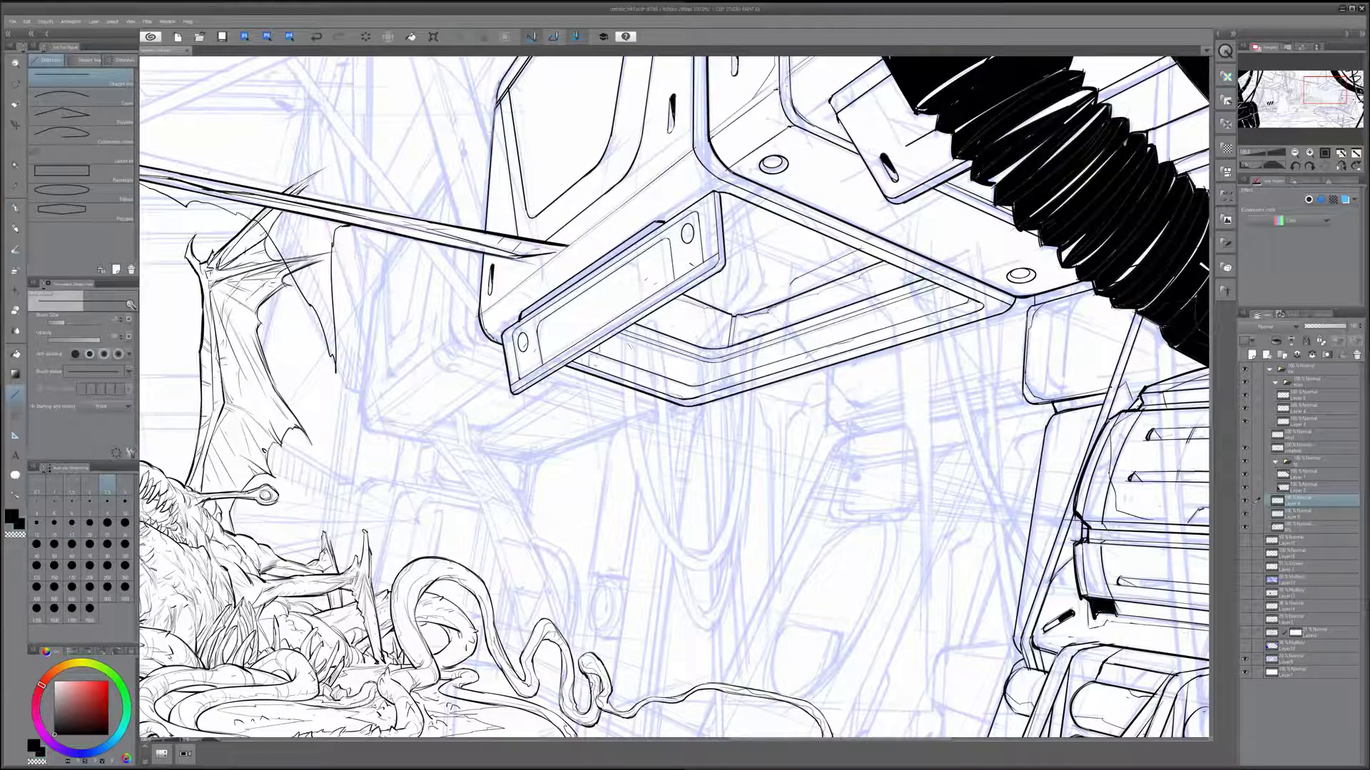
pyautogui.press('e')
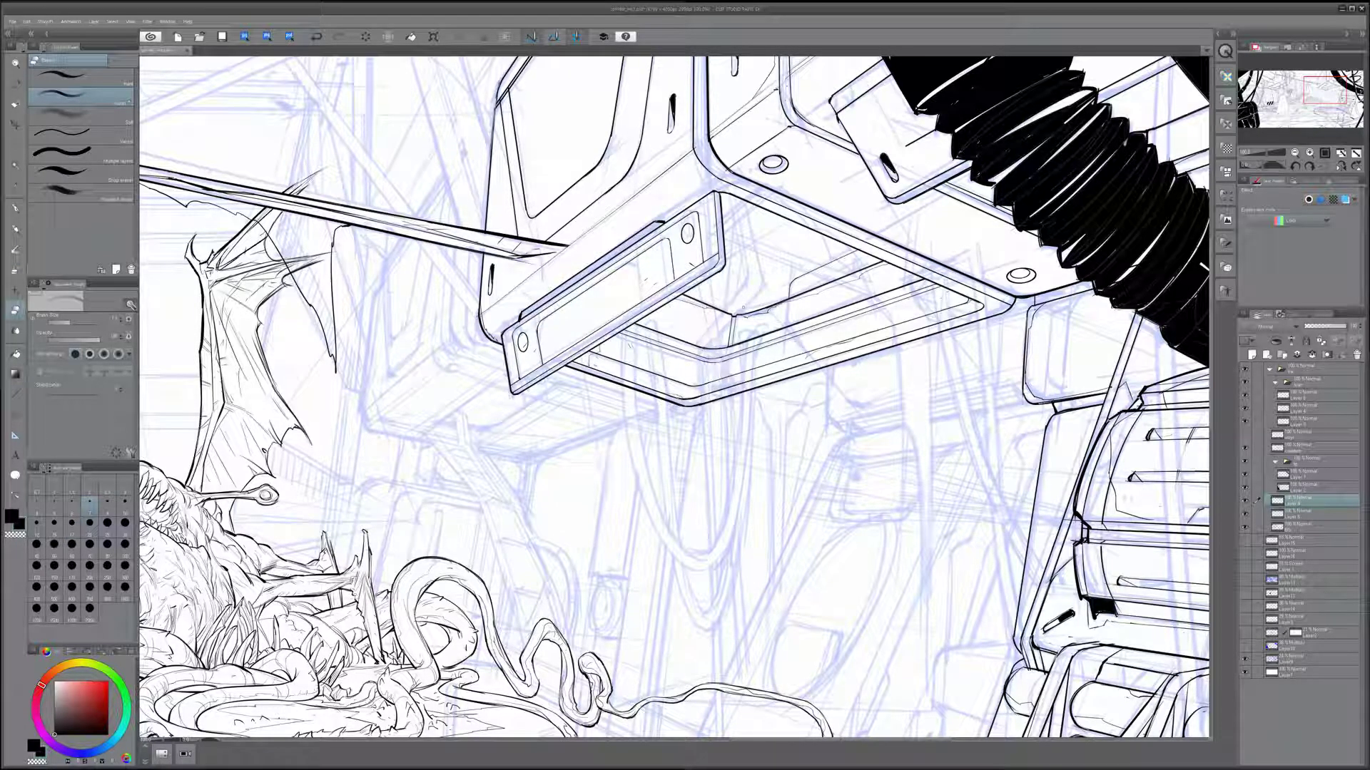
pyautogui.press('p')
pyautogui.press('u')
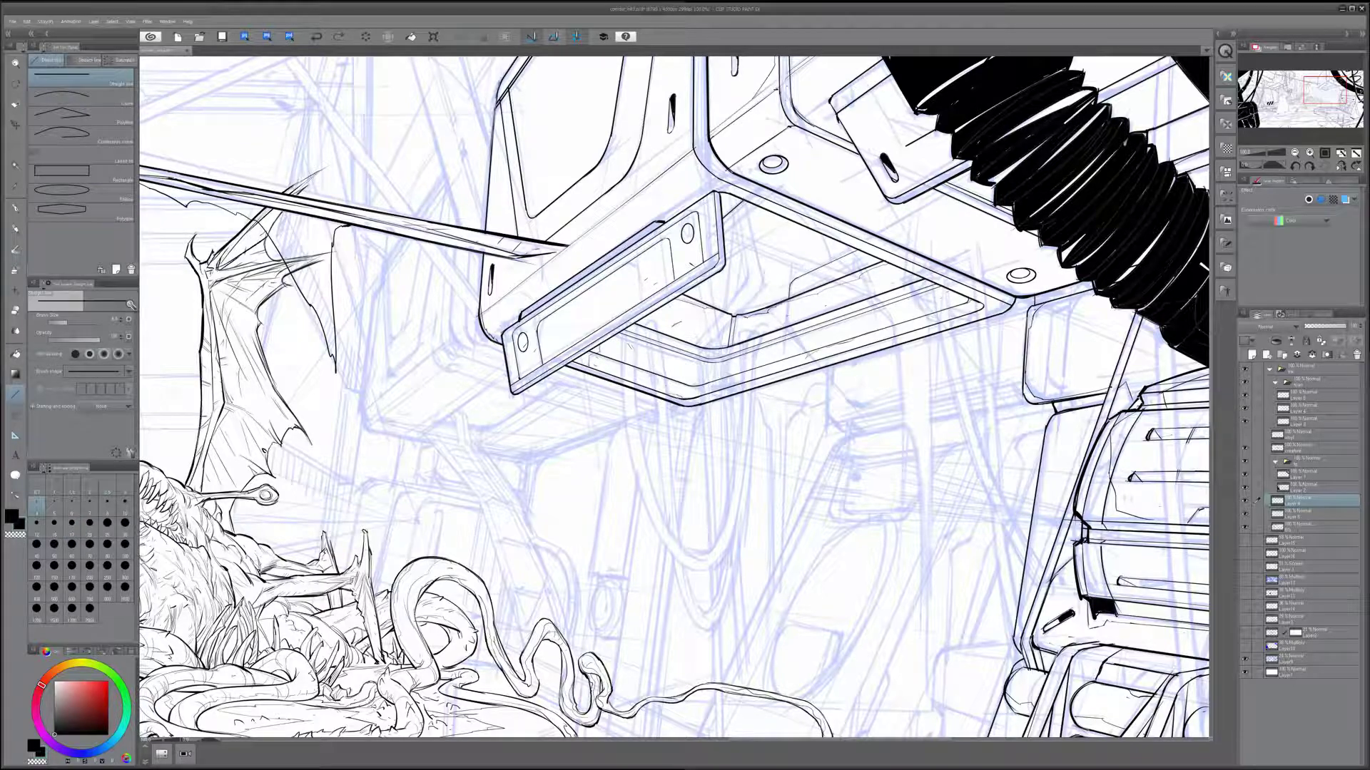
pyautogui.press('p')
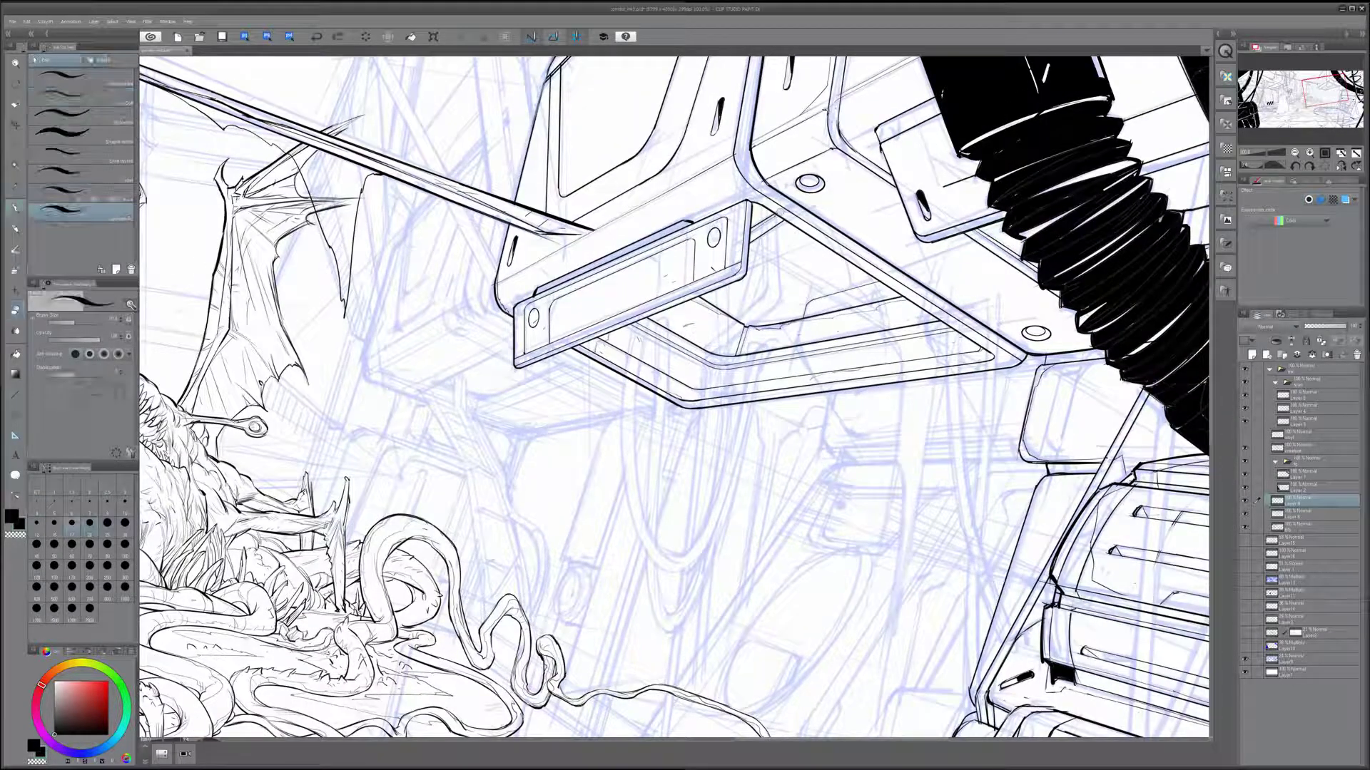
pyautogui.press('e')
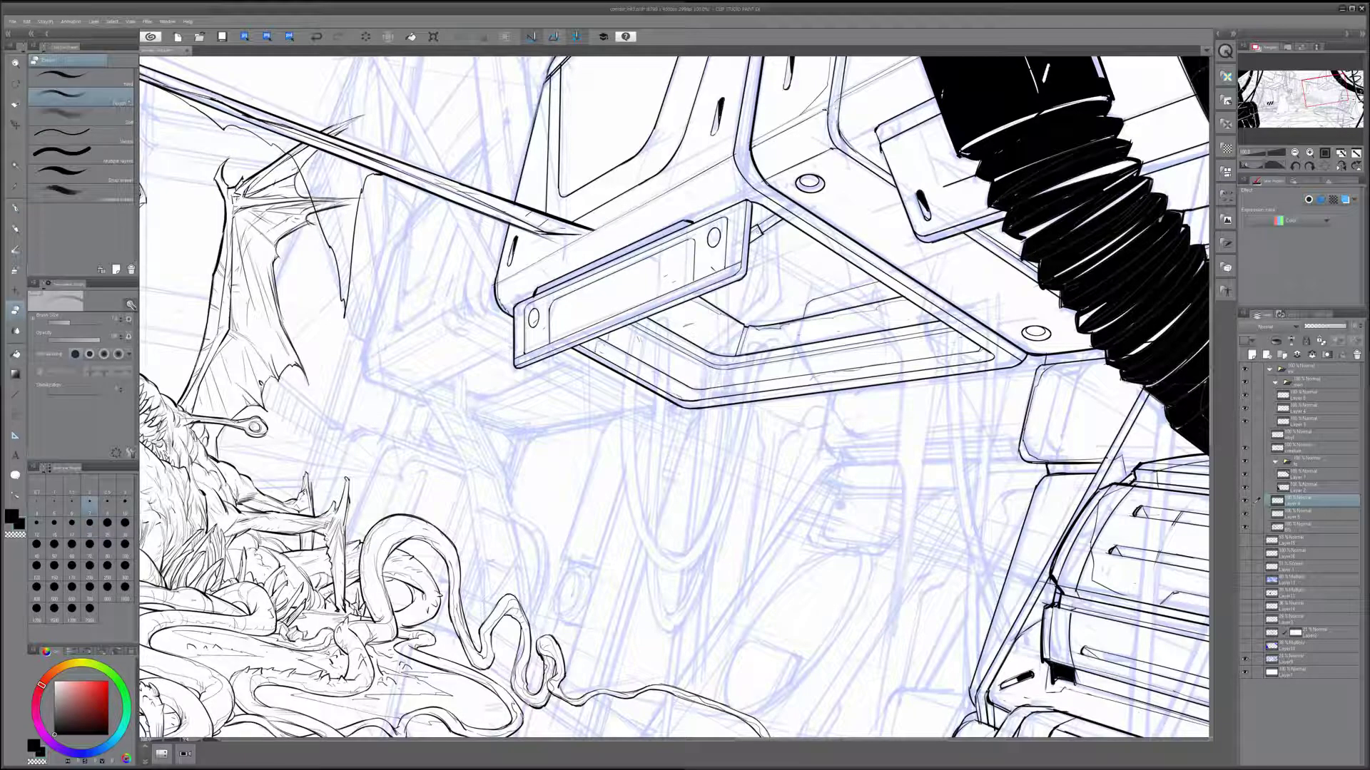
pyautogui.press('p')
pyautogui.hotkey('ctrl', 's')
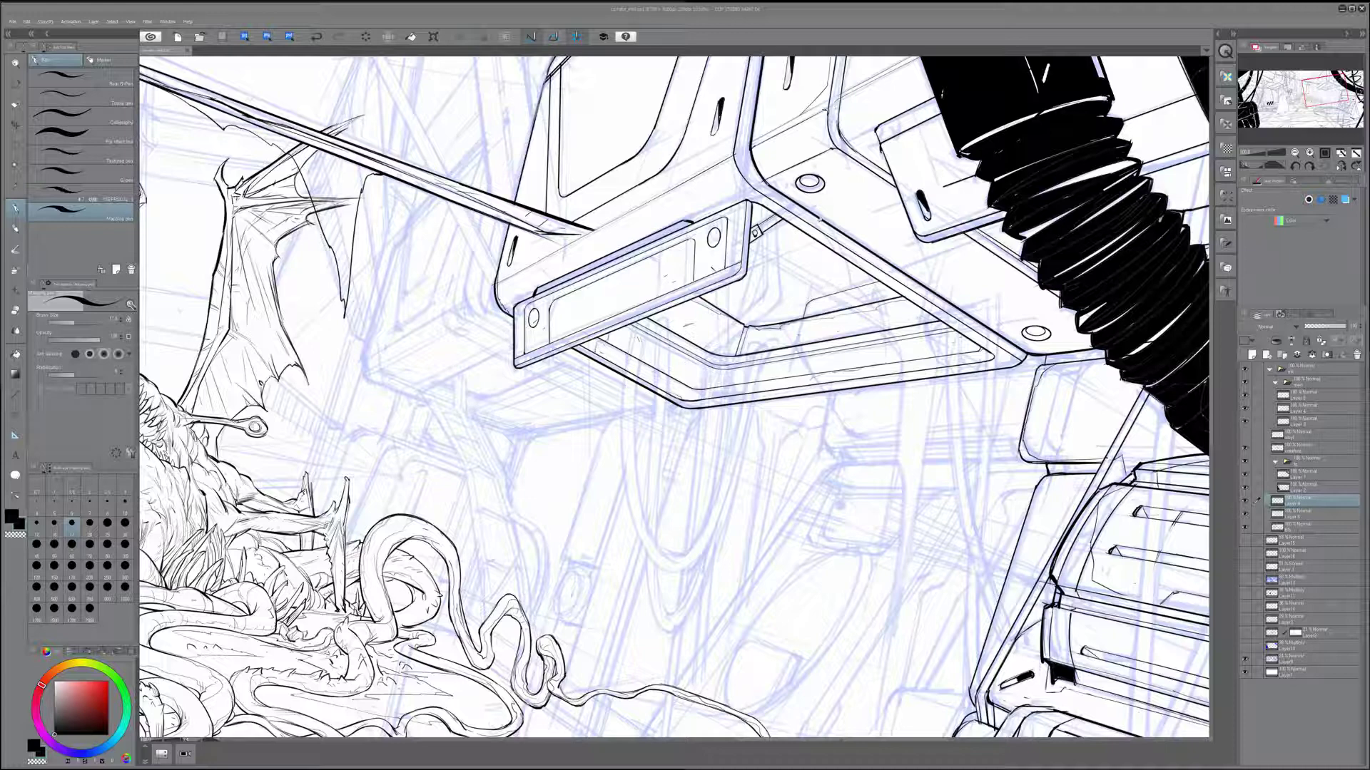
# - Ink the vertical left end of the small block beneath the machine box's lower edge
pyautogui.press('g')
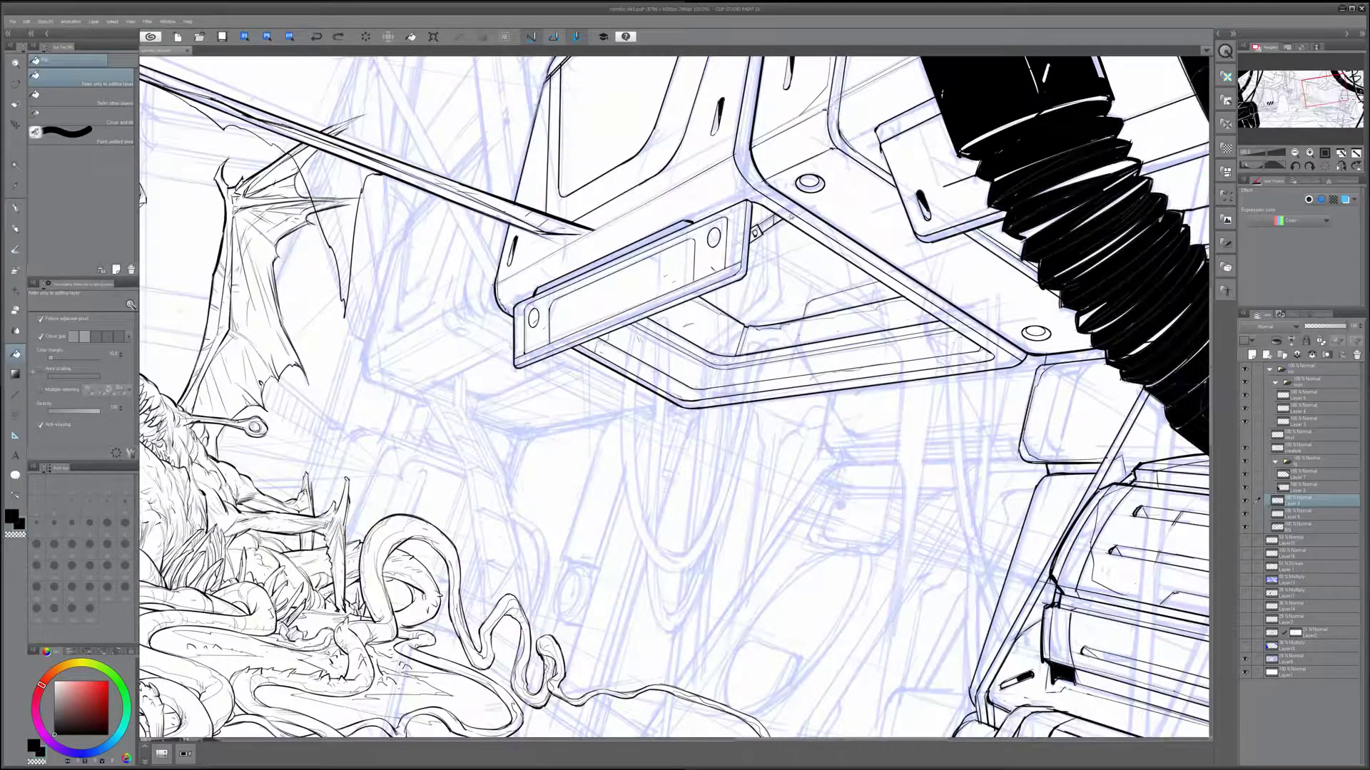
pyautogui.press('p')
pyautogui.press('-')
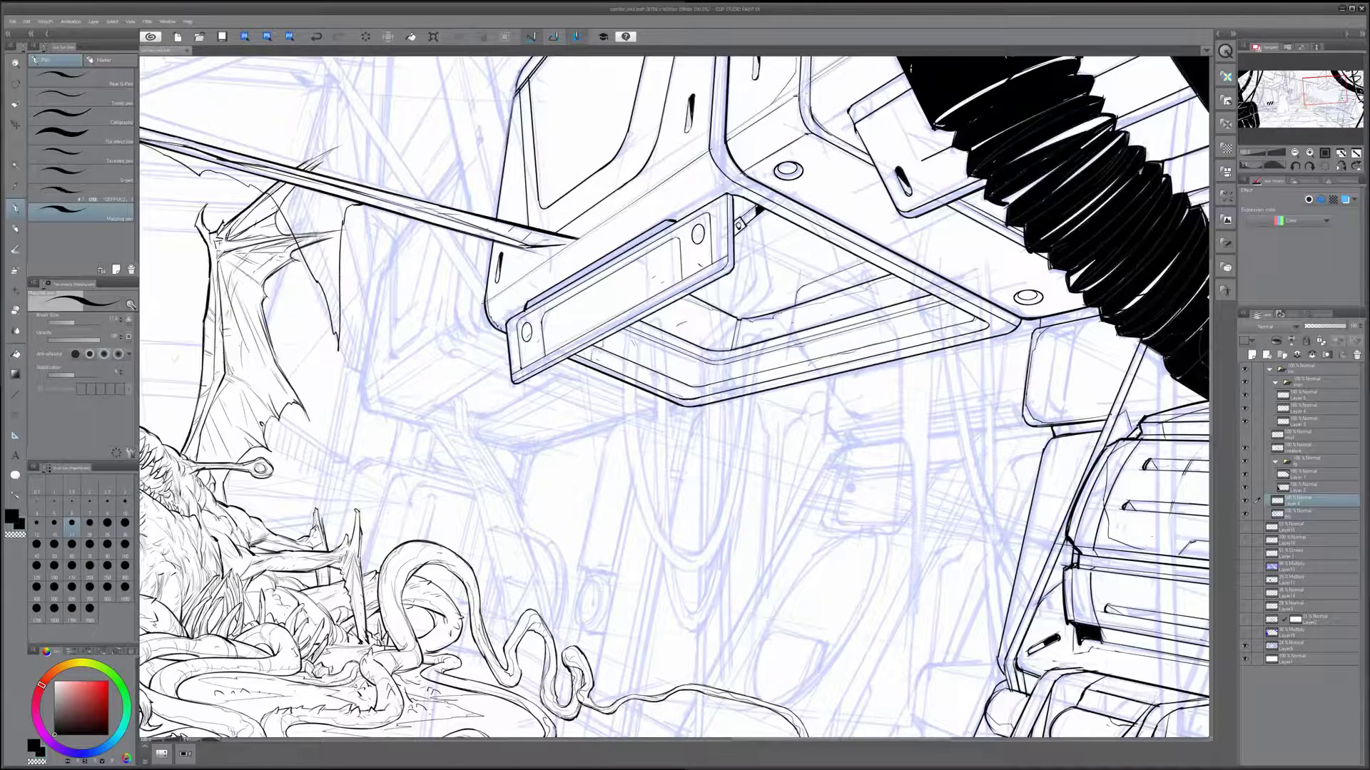
pyautogui.press('^')
pyautogui.press('^')
pyautogui.press('^')
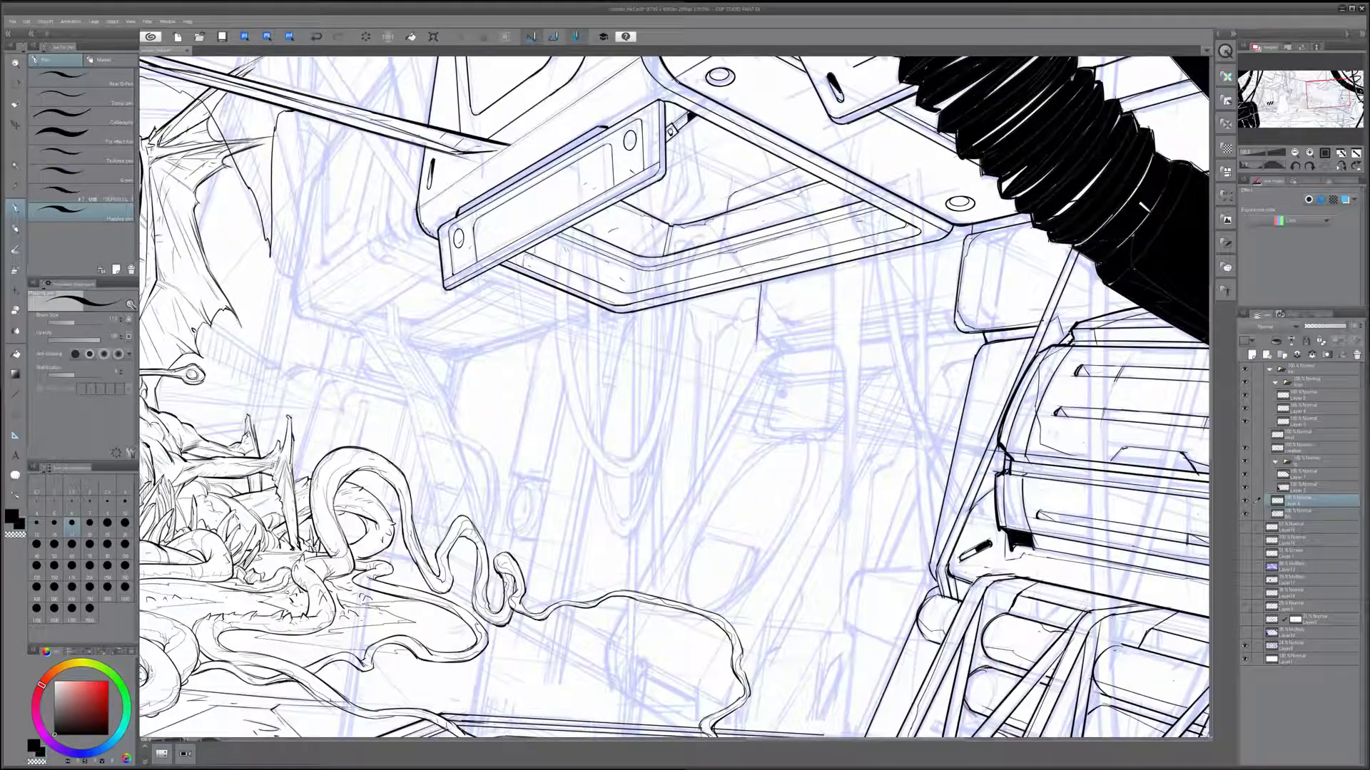
# - Ink the straight left edge and bent lower corner of the block beneath the machine box
pyautogui.press('u')
pyautogui.press('-')
pyautogui.press('-')
pyautogui.press('-')
pyautogui.press('-')
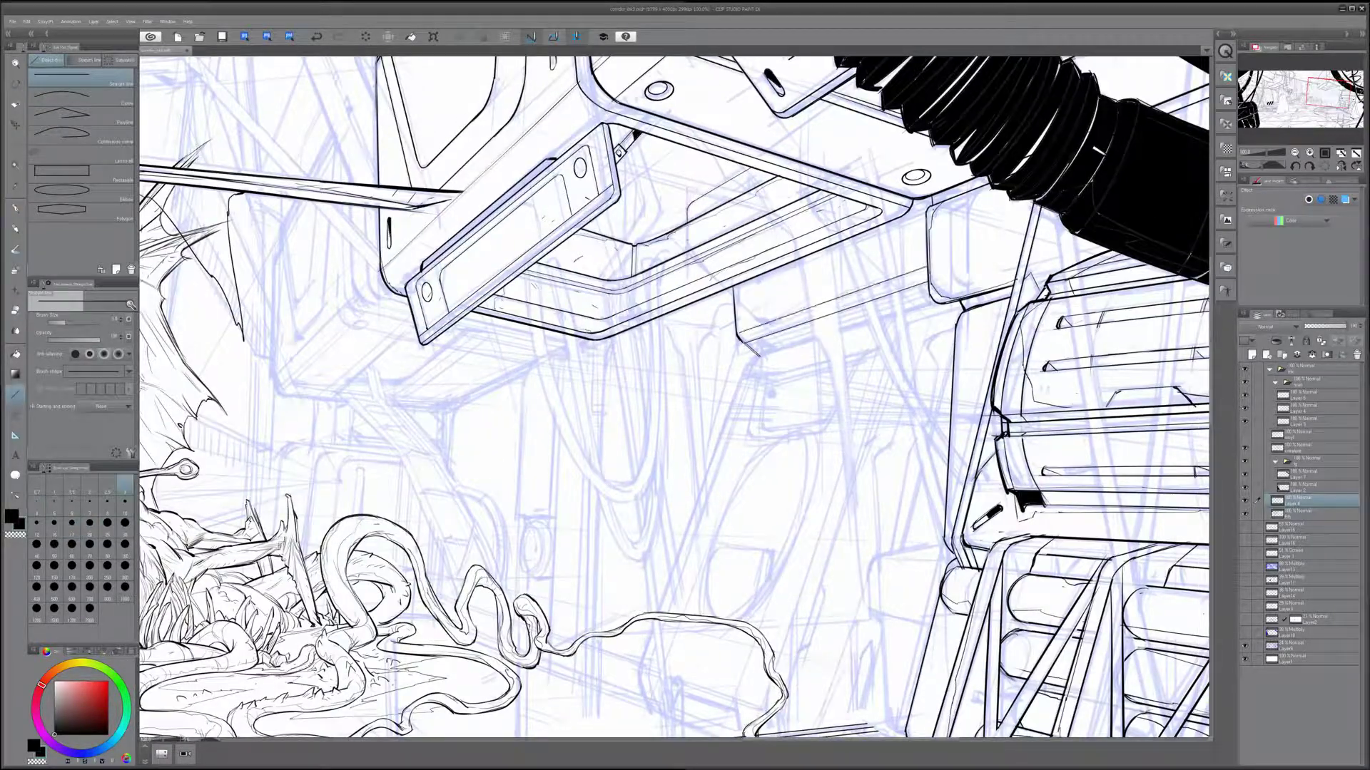
pyautogui.press('p')
pyautogui.press('u')
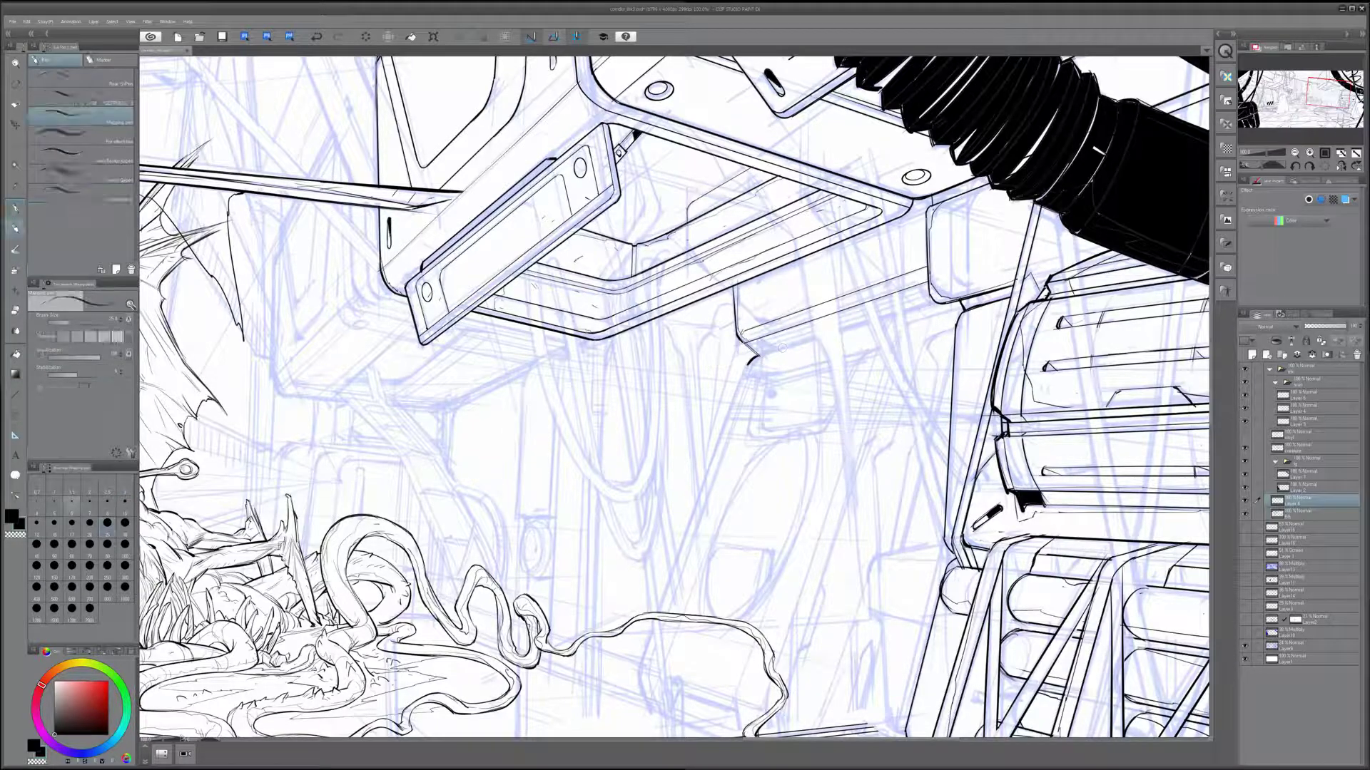
# - Ink the block's long lower edge and the inner contour lines on its front face
pyautogui.moveTo(760, 357); pyautogui.dragTo(939, 302)
pyautogui.scroll(-1, 674, 399)
pyautogui.scroll(1, 674, 400)
pyautogui.moveTo(713, 371); pyautogui.dragTo(769, 333)
pyautogui.press('p')
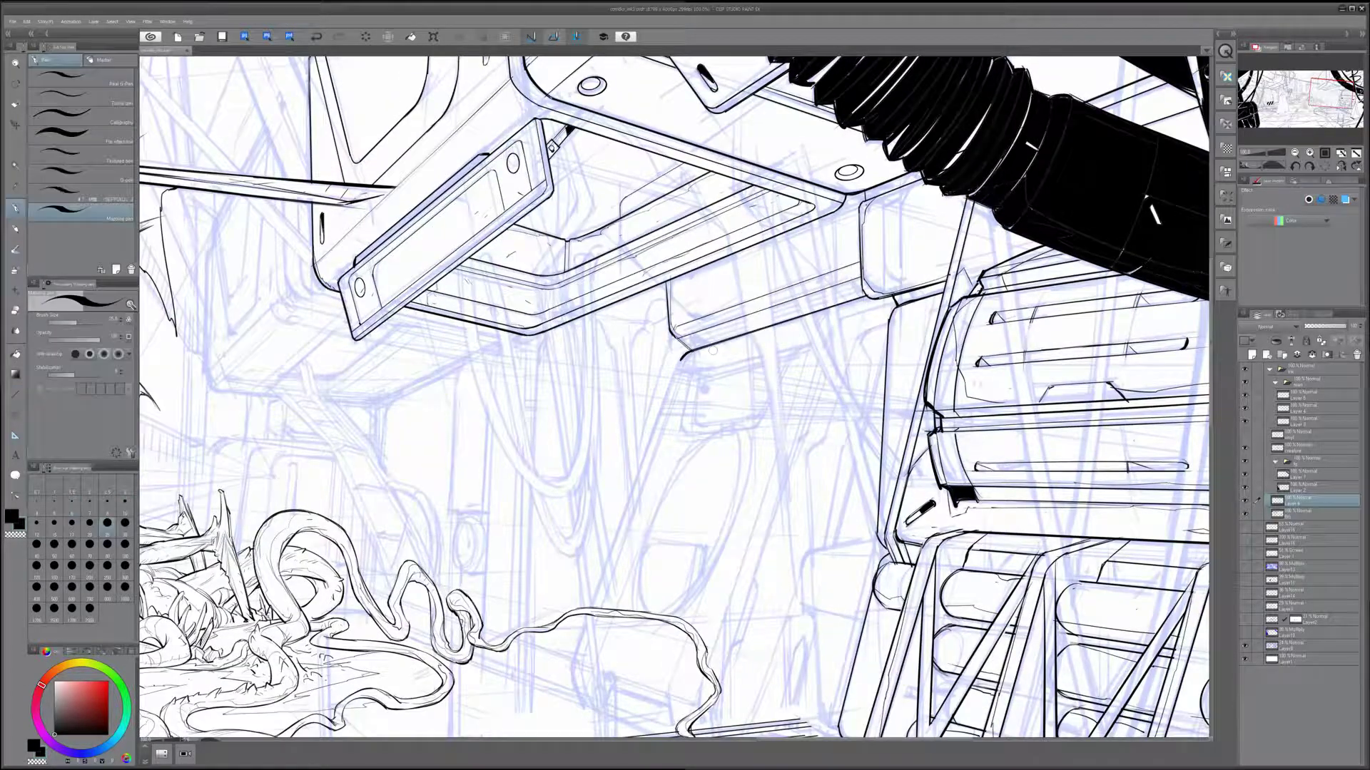
pyautogui.moveTo(684, 307); pyautogui.dragTo(707, 343)
pyautogui.moveTo(787, 309); pyautogui.dragTo(877, 297)
pyautogui.moveTo(878, 297); pyautogui.dragTo(739, 324)
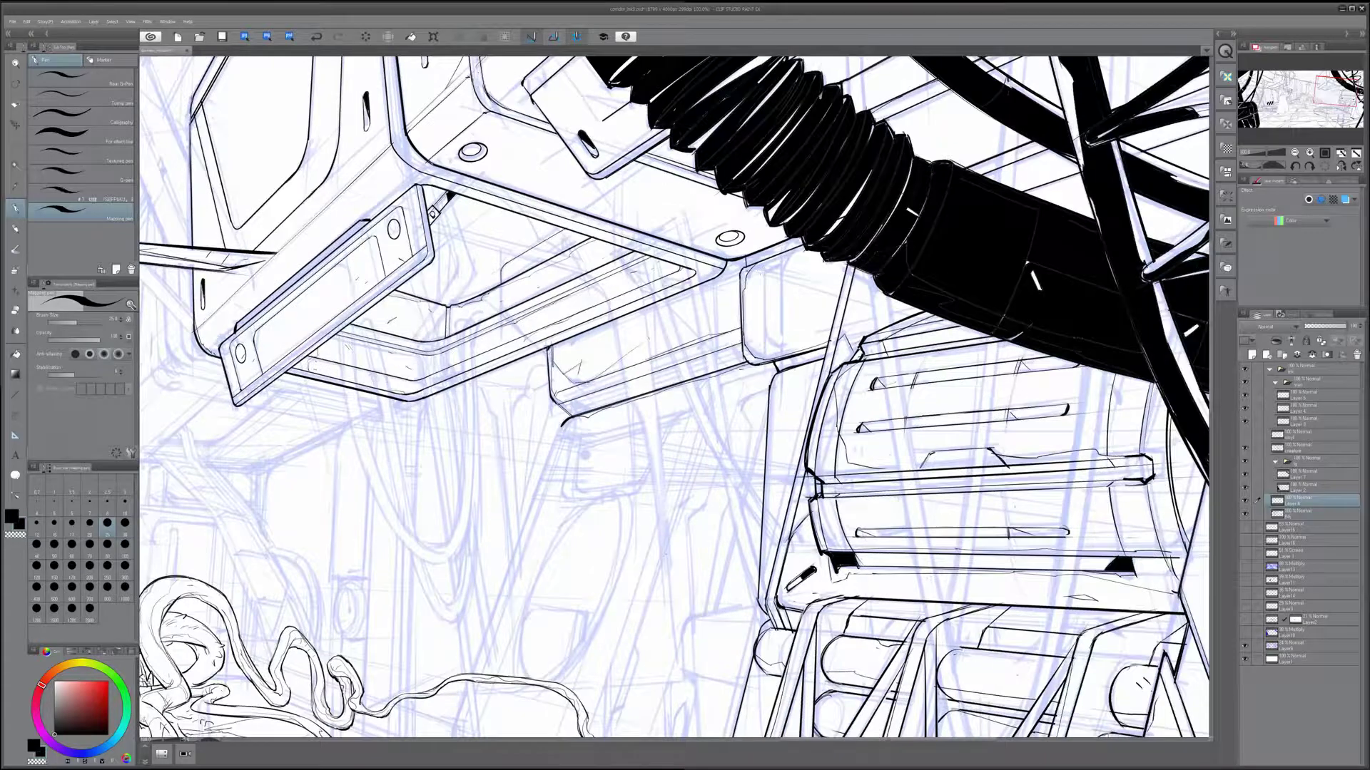
# - Finish the block's surface lines and ink the rounded upper corner of the tall leaning panel below it
pyautogui.press('u')
pyautogui.moveTo(553, 349); pyautogui.dragTo(738, 274)
pyautogui.press('p')
pyautogui.moveTo(714, 357)
pyautogui.mouseDown()
pyautogui.moveTo(680, 370)
pyautogui.moveTo(721, 357)
pyautogui.moveTo(784, 292)
pyautogui.moveTo(851, 190)
pyautogui.mouseUp()
pyautogui.press('p')
pyautogui.press('p')
# - Ink the leaning panel's long left edge as parallel lines, with the bend and cross line at its foot
pyautogui.press('u')
pyautogui.moveTo(596, 536)
pyautogui.mouseDown()
pyautogui.moveTo(710, 235)
pyautogui.moveTo(695, 60)
pyautogui.mouseUp()
pyautogui.press('p')
pyautogui.moveTo(642, 357)
pyautogui.mouseDown()
pyautogui.moveTo(606, 457)
pyautogui.moveTo(816, 253)
pyautogui.moveTo(725, 363)
pyautogui.mouseUp()
pyautogui.press('p')
pyautogui.press('p')
pyautogui.press('p')
pyautogui.press('p')
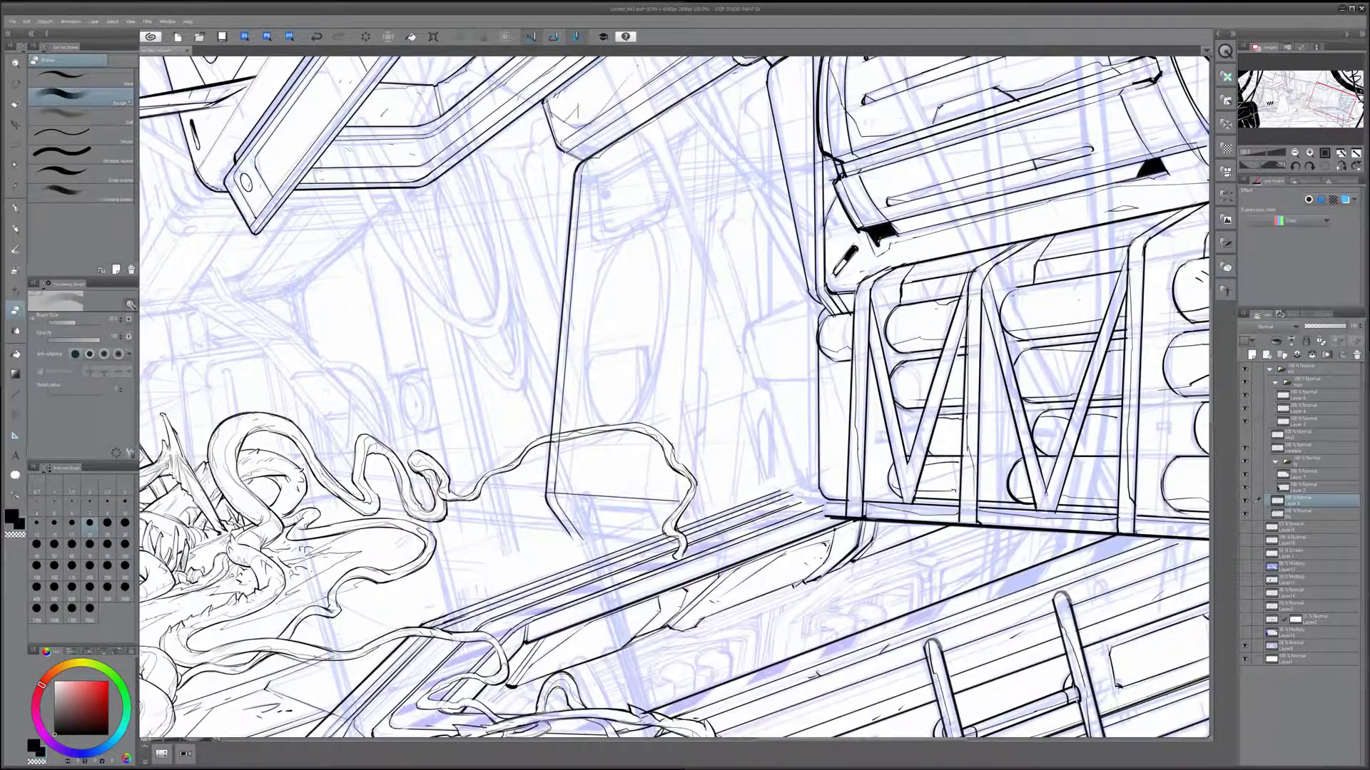
# - Ink the long thin right edge of the leaning panel and erase its overshooting ends
pyautogui.press('u')
pyautogui.press('p')
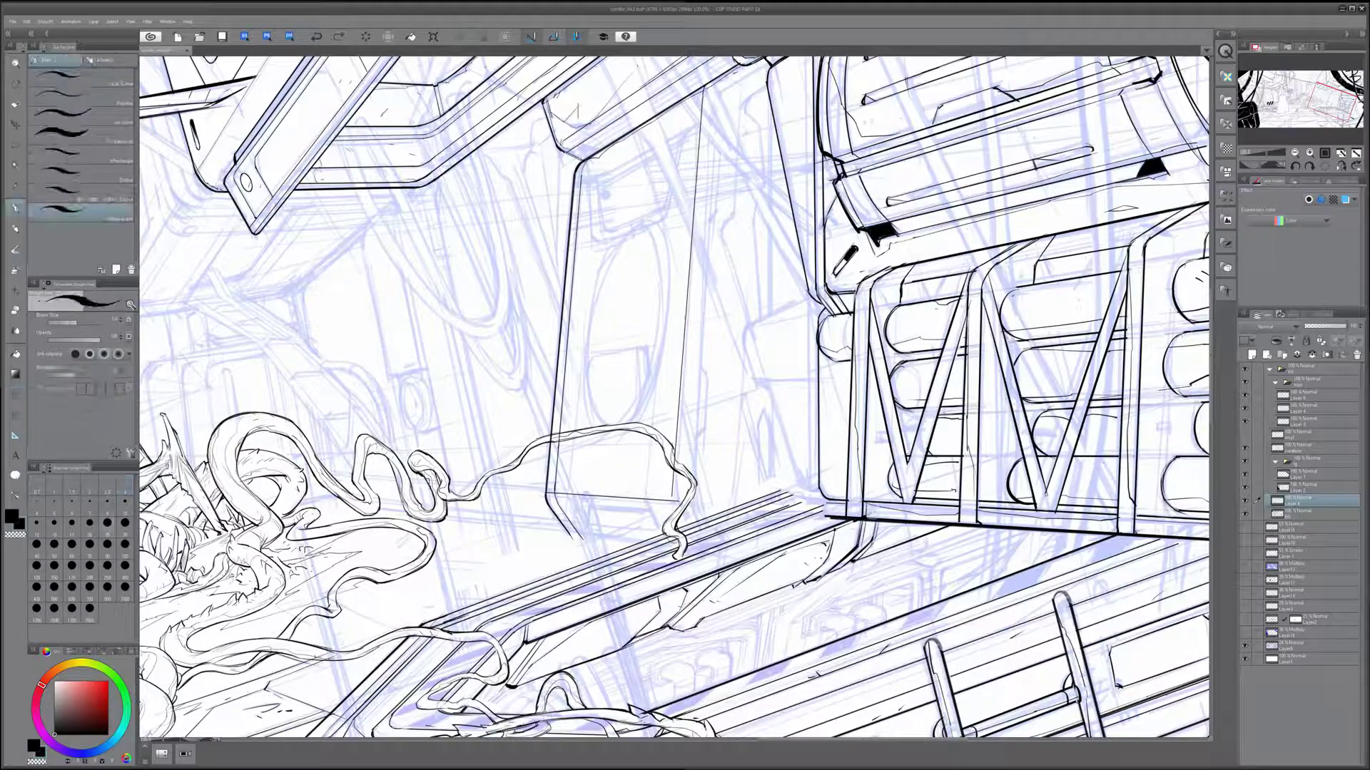
pyautogui.moveTo(704, 97); pyautogui.dragTo(714, 229)
pyautogui.press('e')
pyautogui.moveTo(674, 396)
pyautogui.mouseDown()
pyautogui.moveTo(713, 285)
pyautogui.moveTo(781, 255)
pyautogui.mouseUp()
pyautogui.press('p')
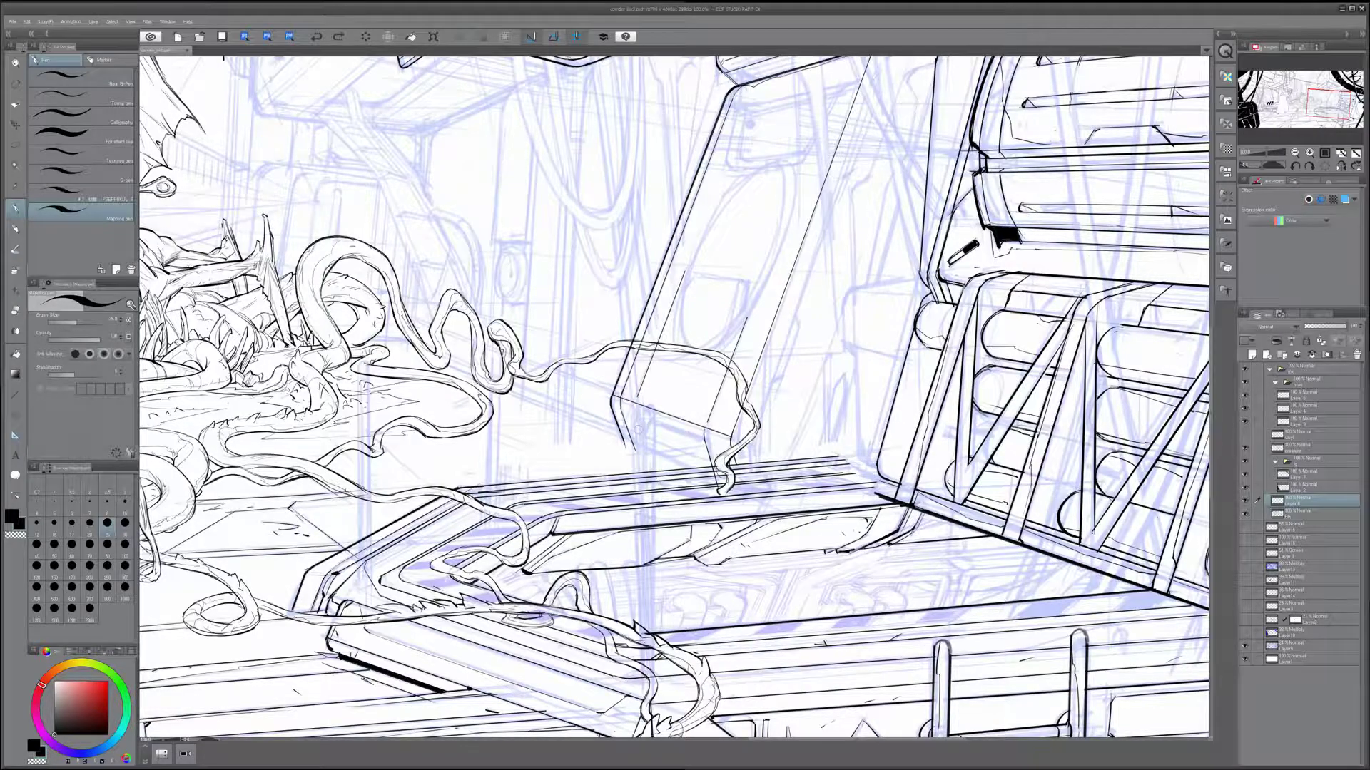
# - Ink thin inner lines parallel to the leaning panel's sides and clean up its lower corners
pyautogui.press('e')
pyautogui.moveTo(645, 442); pyautogui.dragTo(685, 400)
pyautogui.press('p')
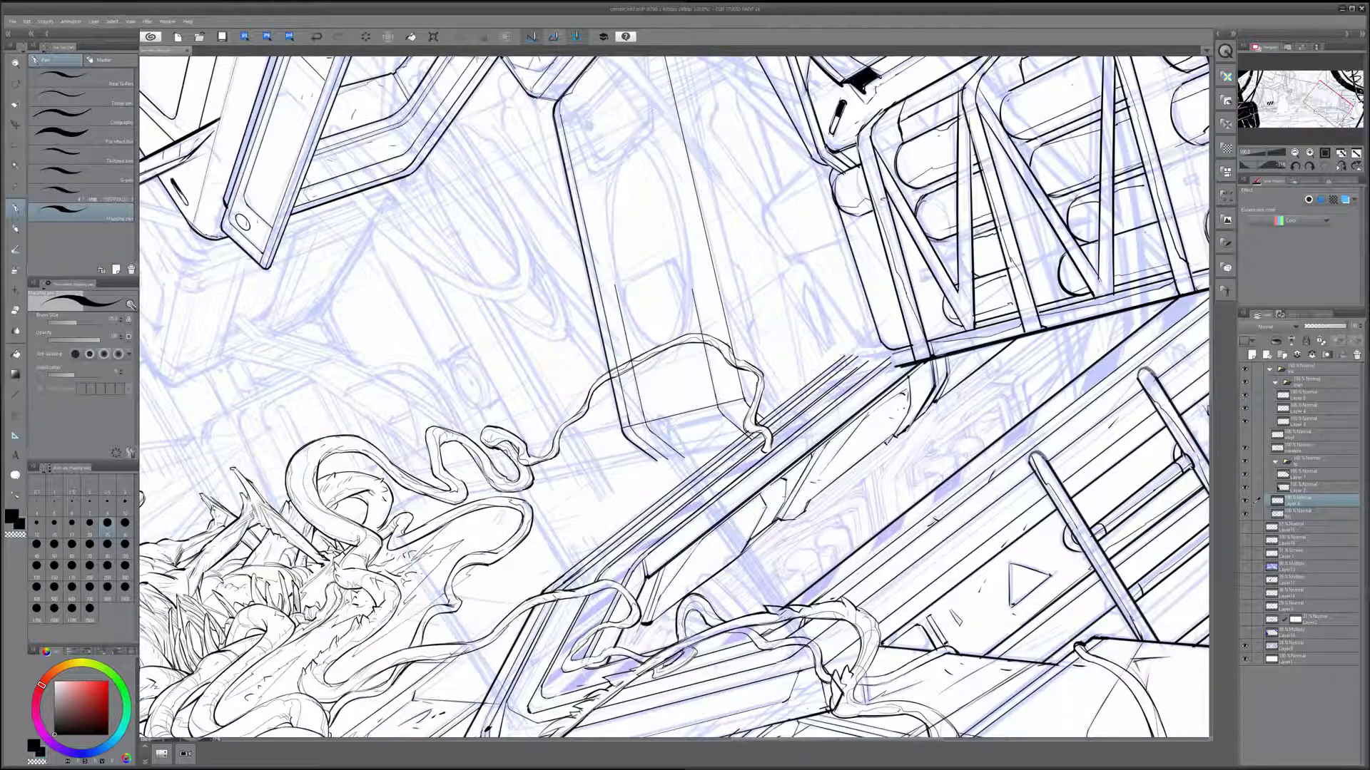
pyautogui.press('e')
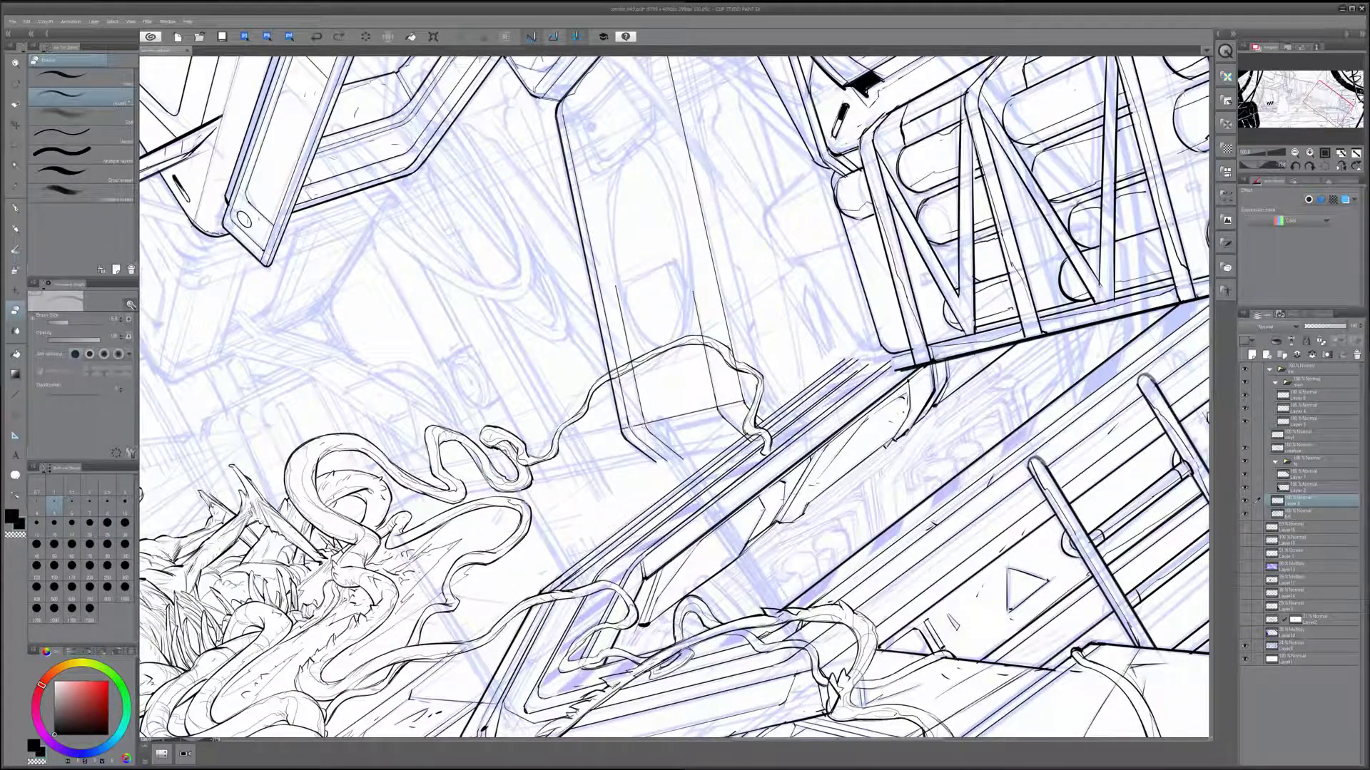
# - Ink the rectangular notch at the leaning panel's foot with a solid black slot inside it
pyautogui.press('u')
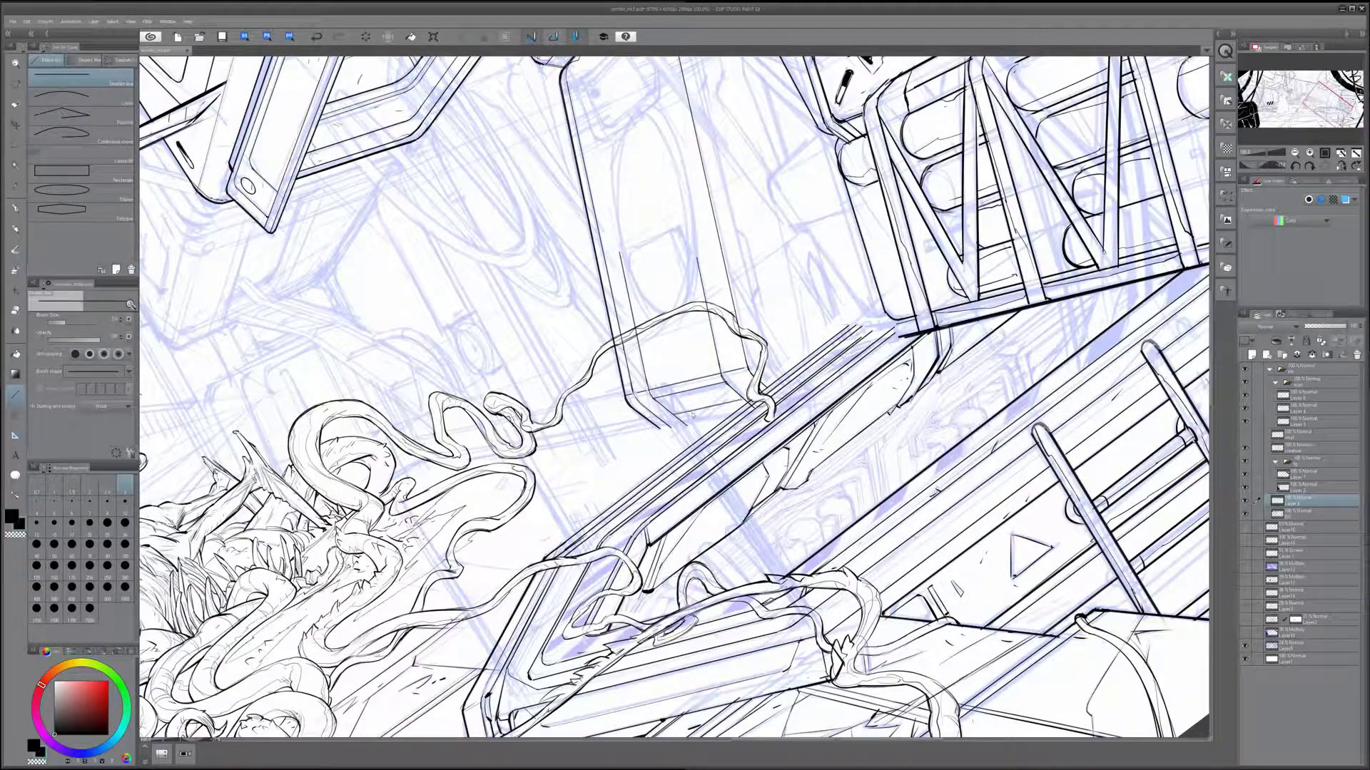
pyautogui.press('@')
pyautogui.press('p')
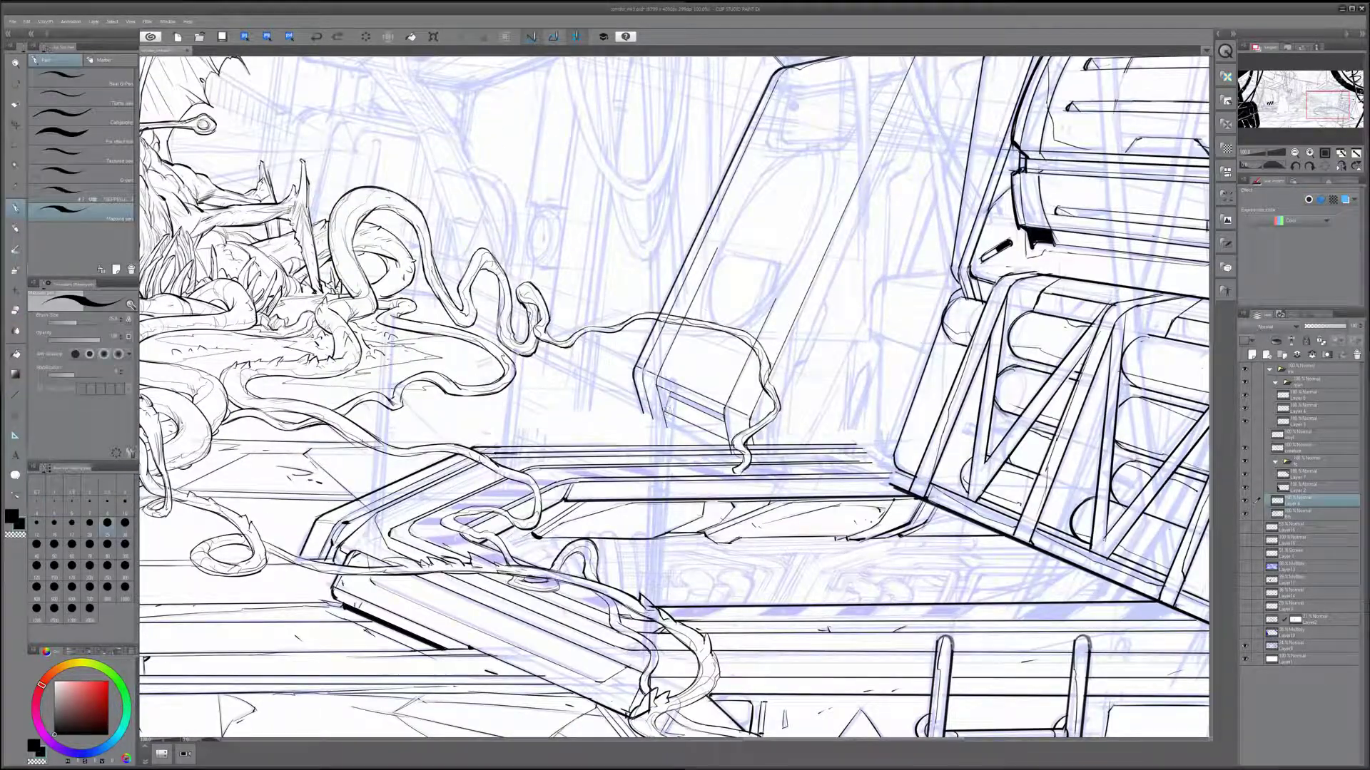
pyautogui.moveTo(713, 357); pyautogui.dragTo(642, 463)
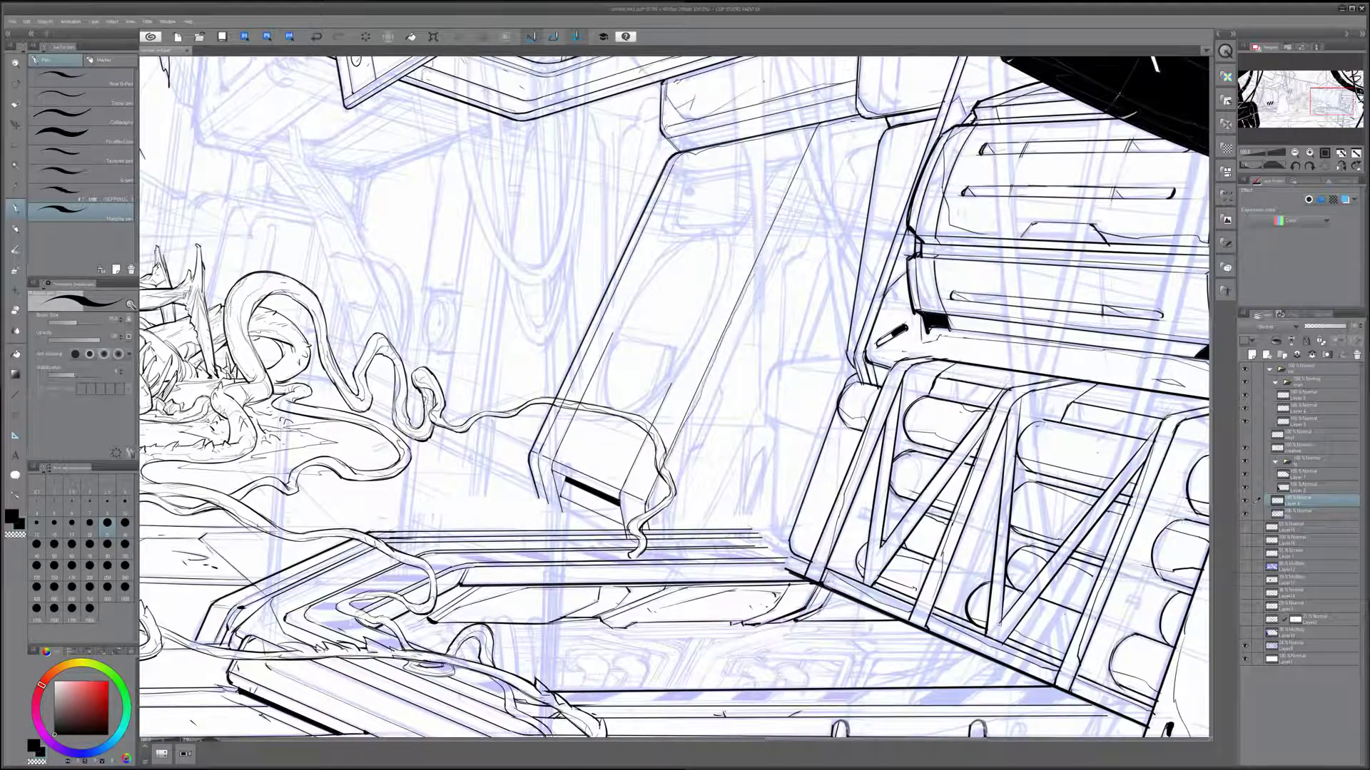
pyautogui.moveTo(527, 447); pyautogui.dragTo(540, 491)
pyautogui.press('-')
# - Ink the slanted side lines of the recess near the top of the leaning panel
pyautogui.press('u')
pyautogui.moveTo(742, 146); pyautogui.dragTo(709, 226)
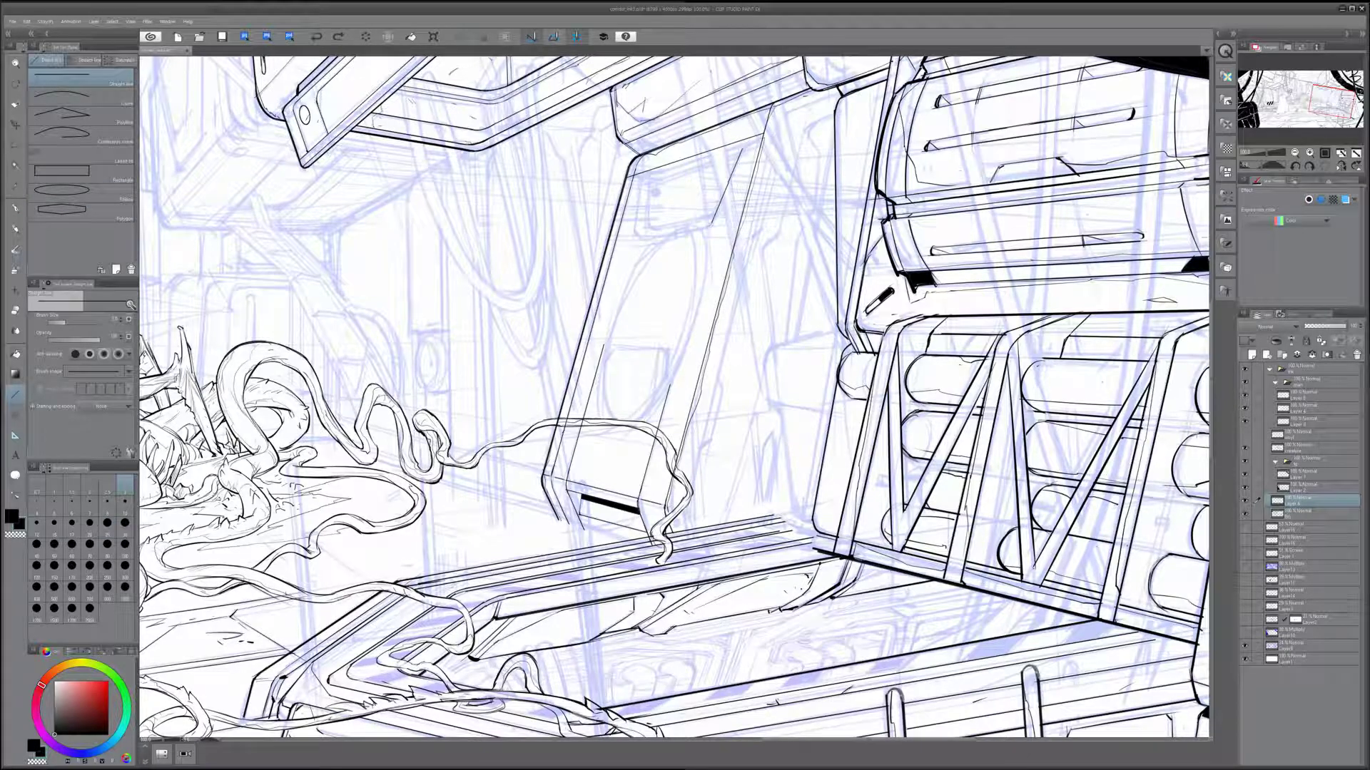
pyautogui.moveTo(639, 175)
pyautogui.mouseDown()
pyautogui.moveTo(631, 235)
pyautogui.moveTo(644, 225)
pyautogui.mouseUp()
pyautogui.moveTo(734, 155); pyautogui.dragTo(710, 216)
pyautogui.press('p')
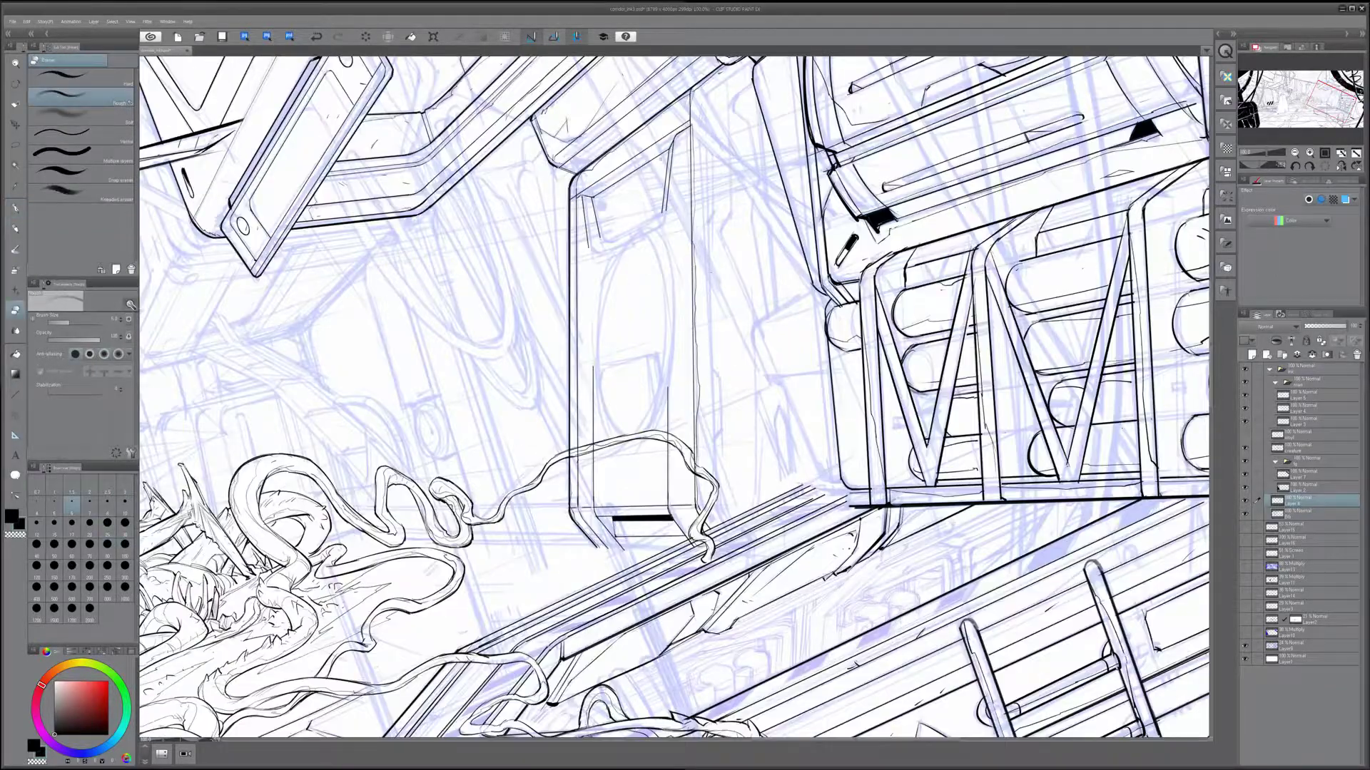
pyautogui.scroll(3, 570, 220)
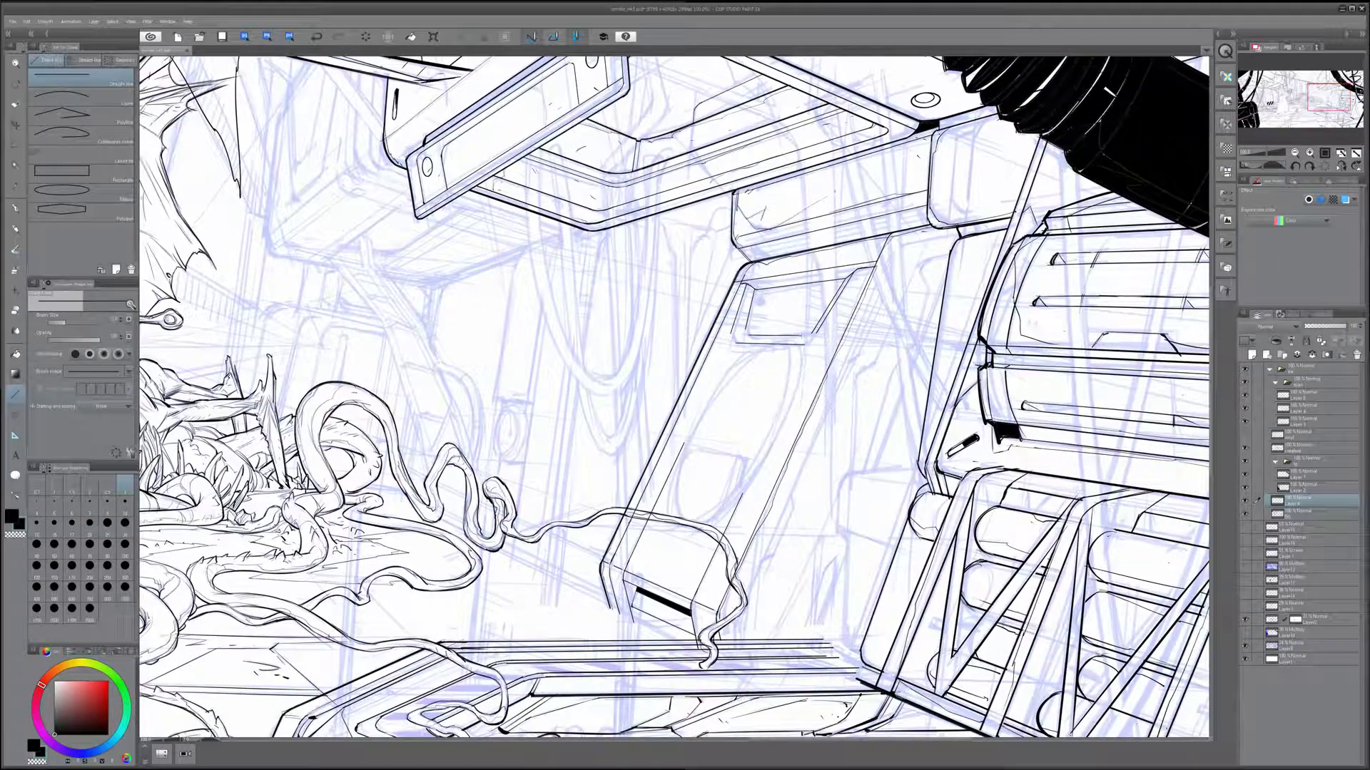
# - Close the lower edge of the panel's top recess with a straight line and refine its rounded corners
pyautogui.hotkey('ctrl', 'z')
pyautogui.moveTo(737, 343); pyautogui.dragTo(800, 343)
pyautogui.press('p')
pyautogui.hotkey('ctrl', 'z')
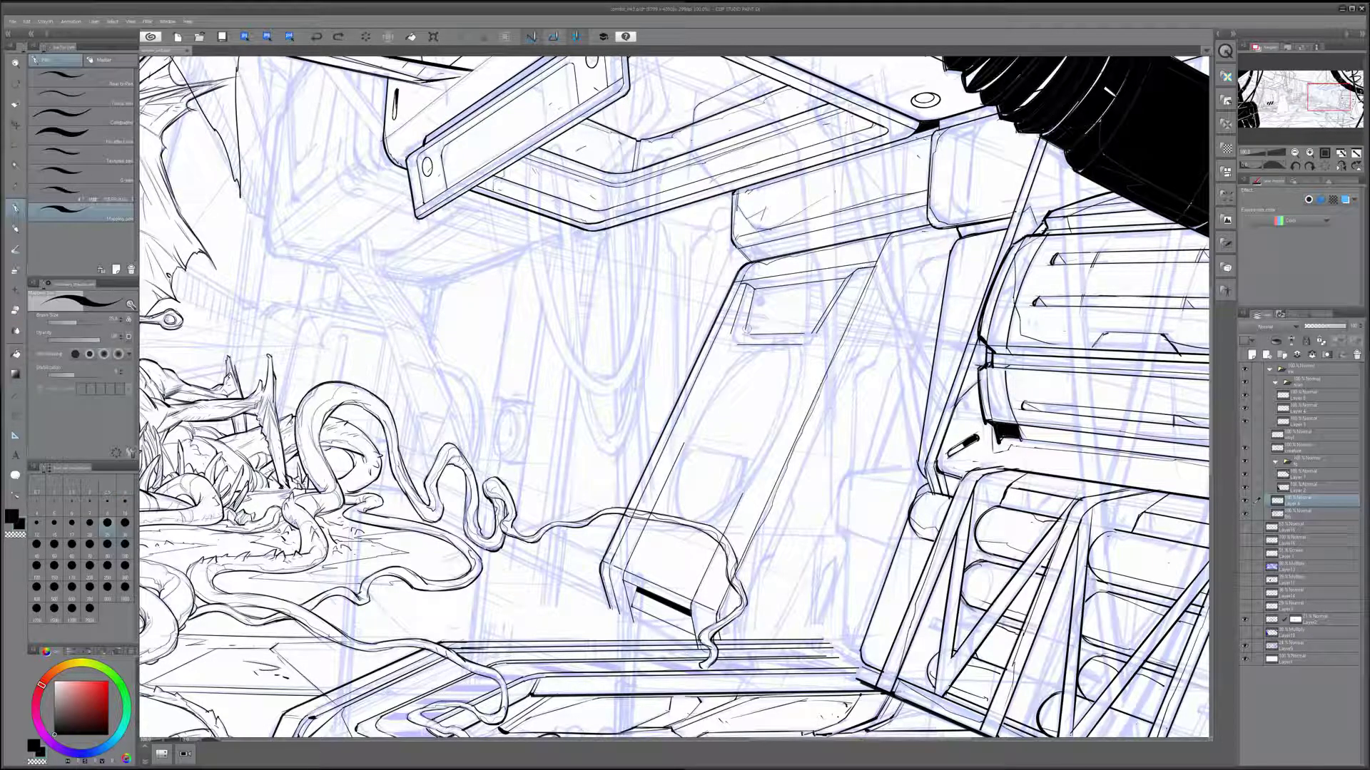
pyautogui.hotkey('ctrl', 'y')
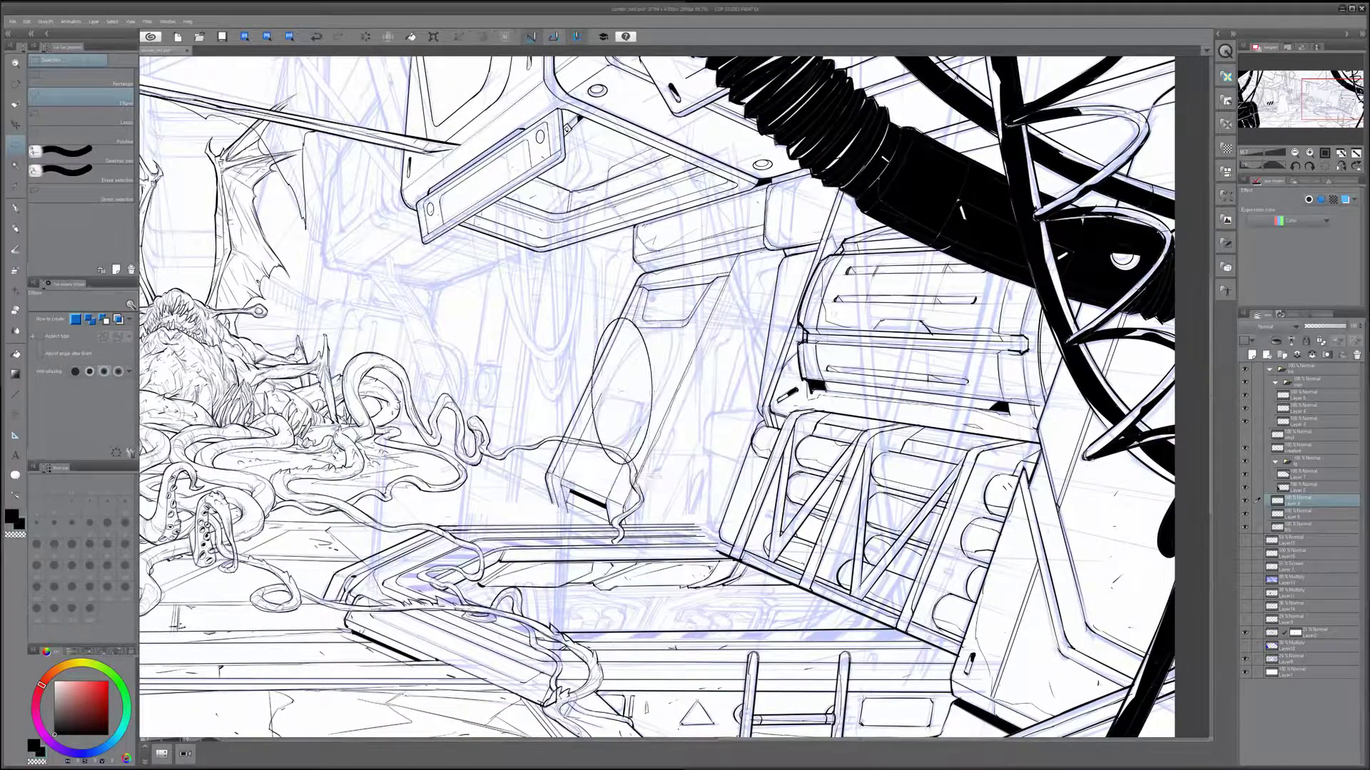
# - Place a double ellipse outline on the leaning panel's face and merge its layer down
pyautogui.press('k')
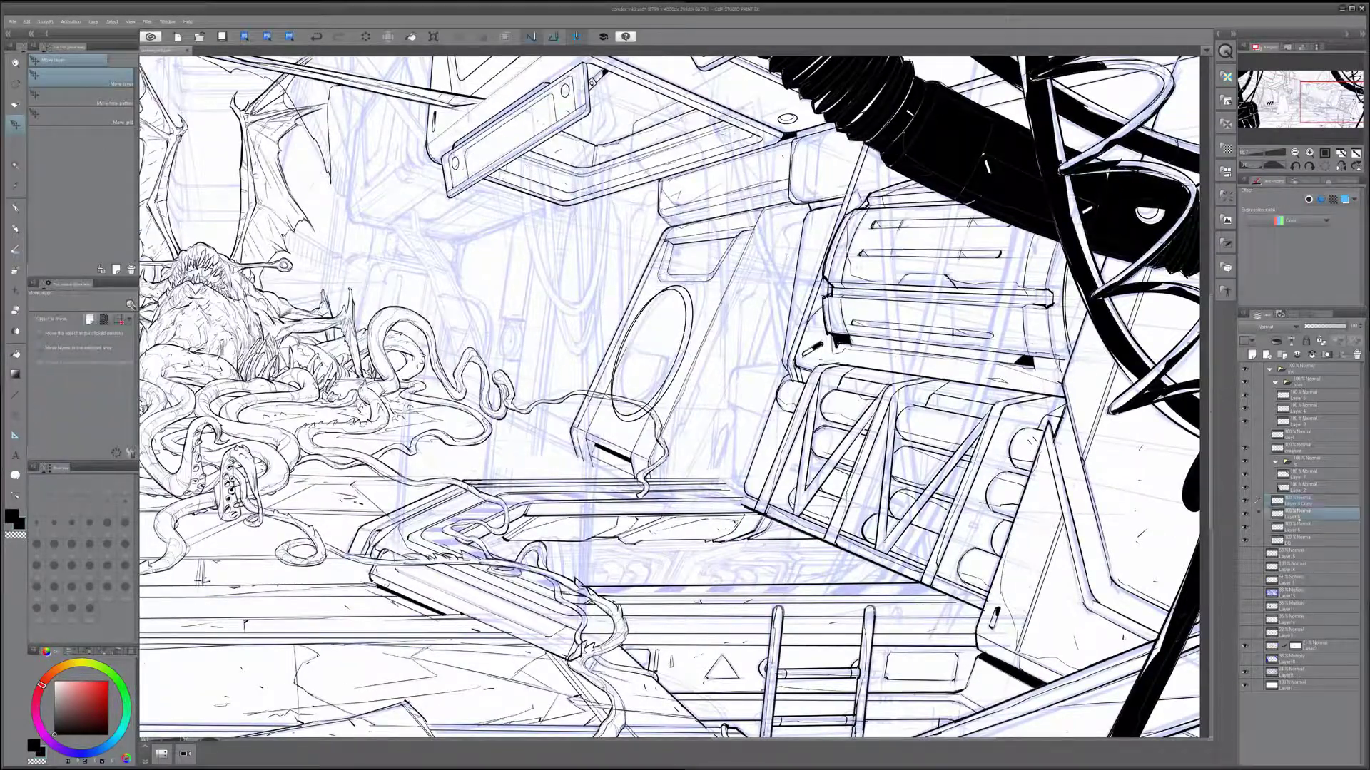
pyautogui.press('e')
pyautogui.hotkey('ctrl', 'e')
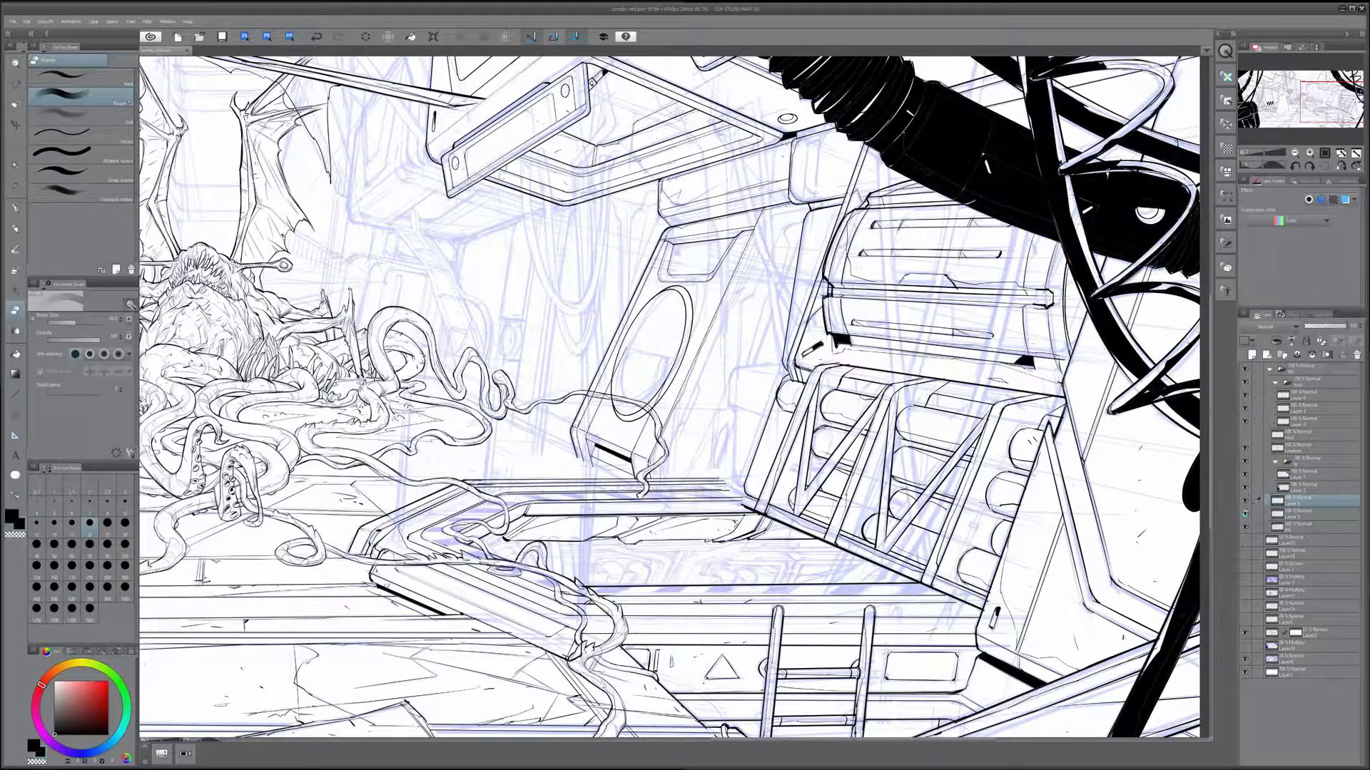
# - Ink a straight line across the ellipse's middle and the side lines of the insert below it
pyautogui.press('u')
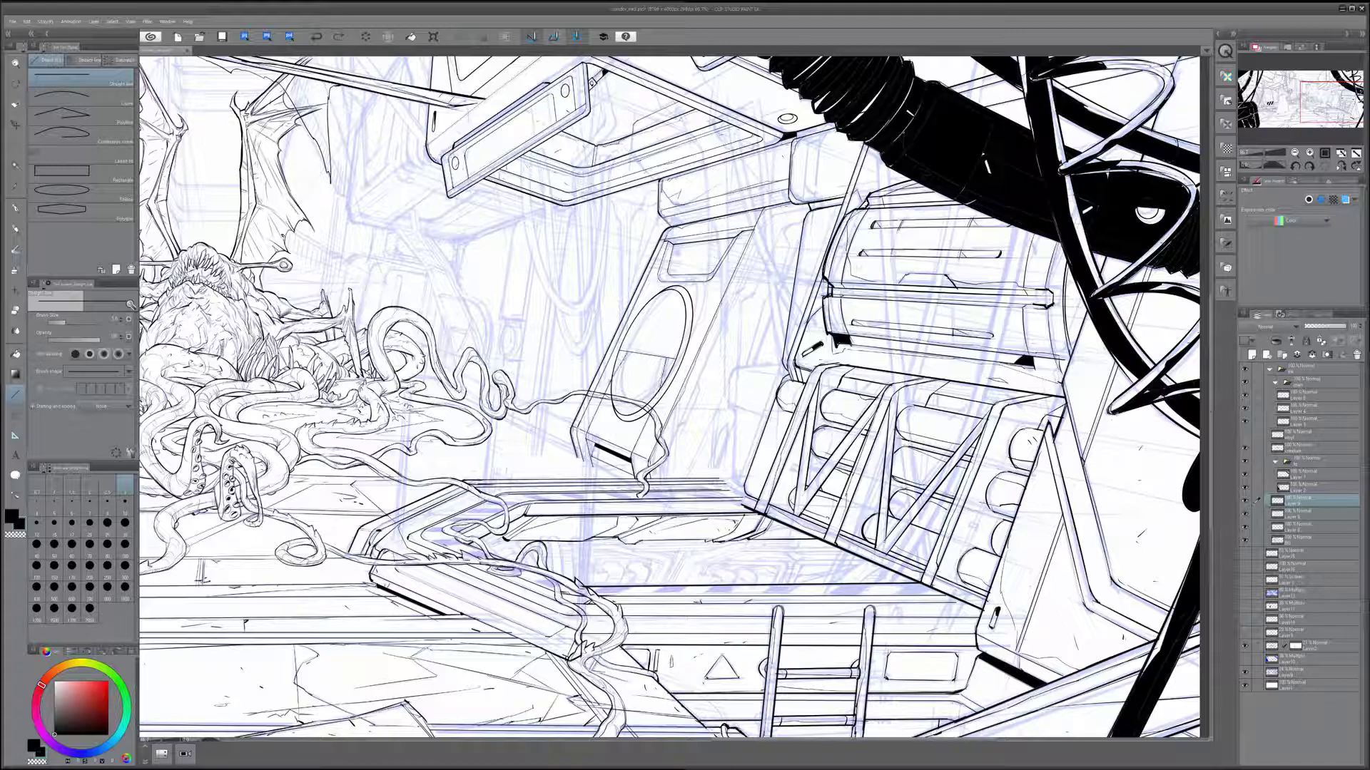
pyautogui.press('e')
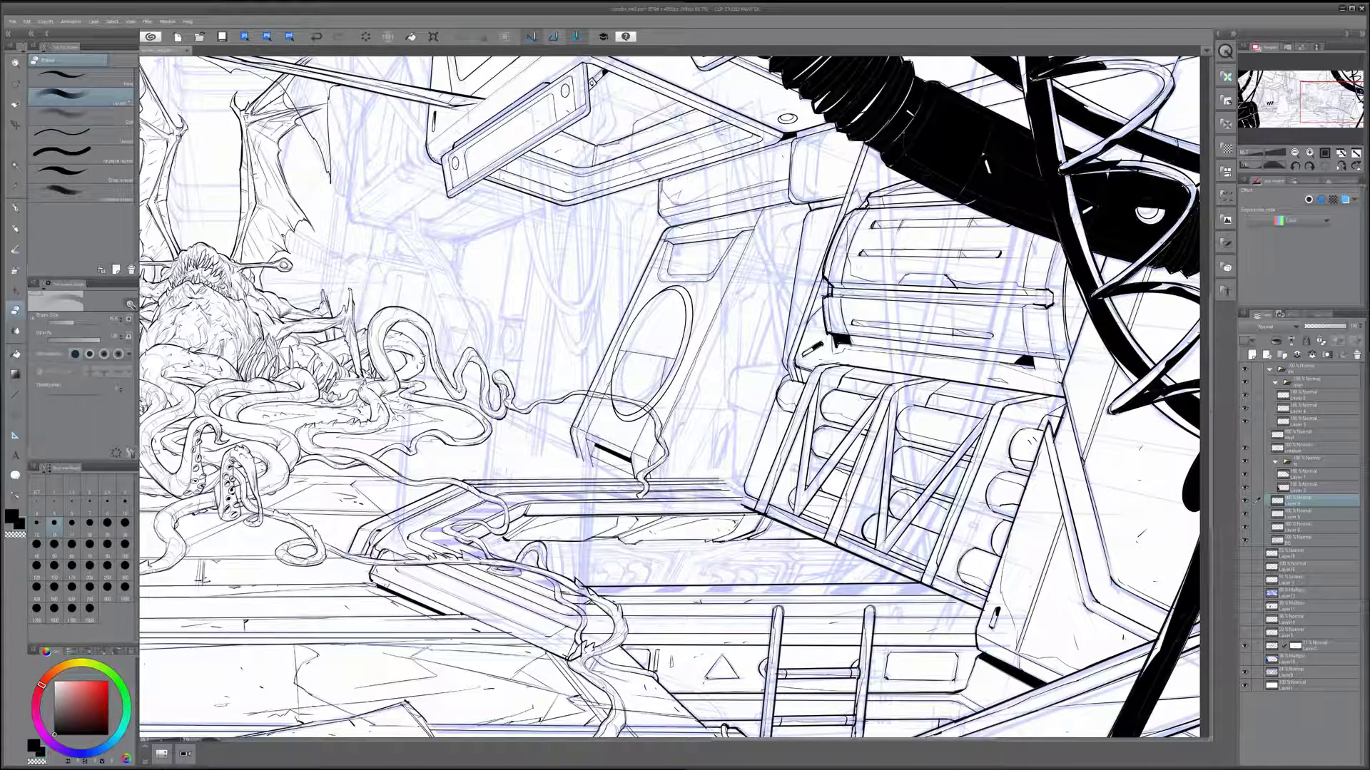
pyautogui.press('p')
pyautogui.press('e')
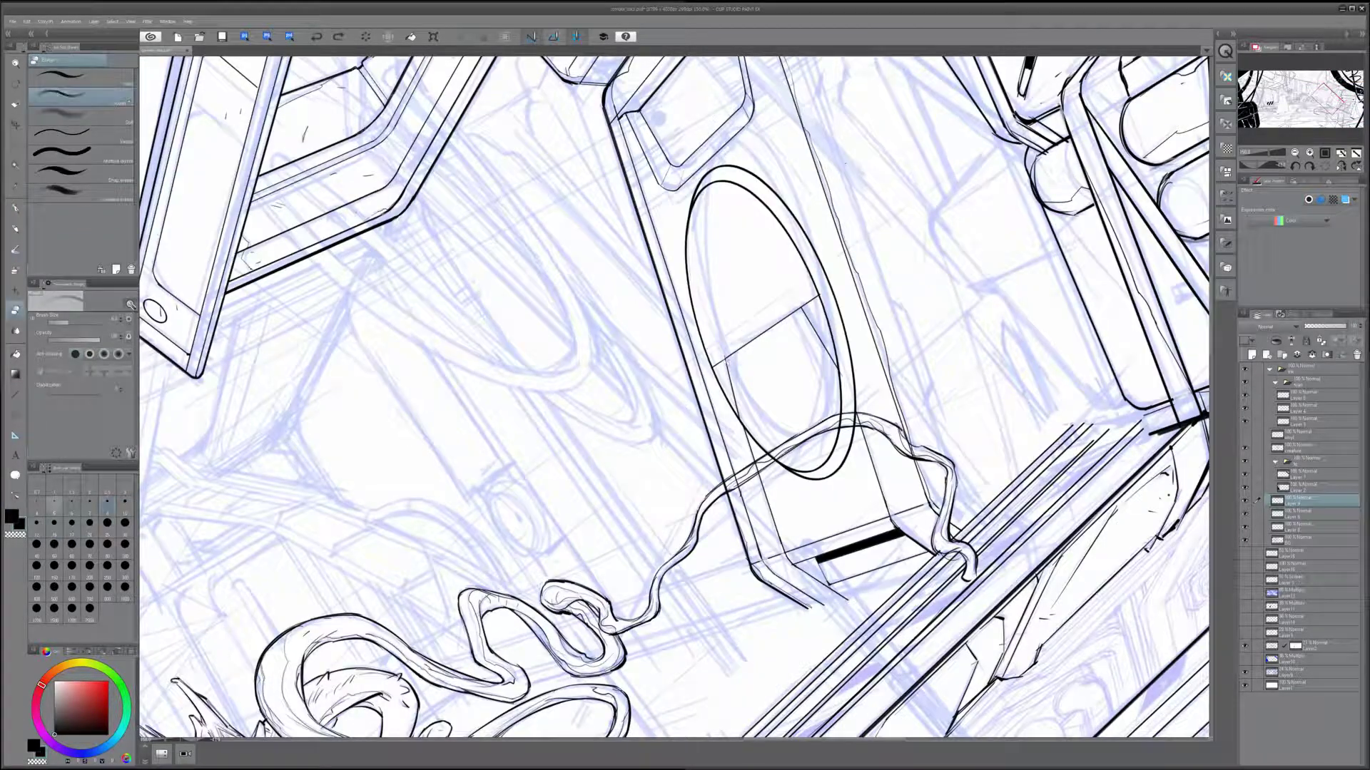
pyautogui.press('p')
pyautogui.press('e')
pyautogui.press('p')
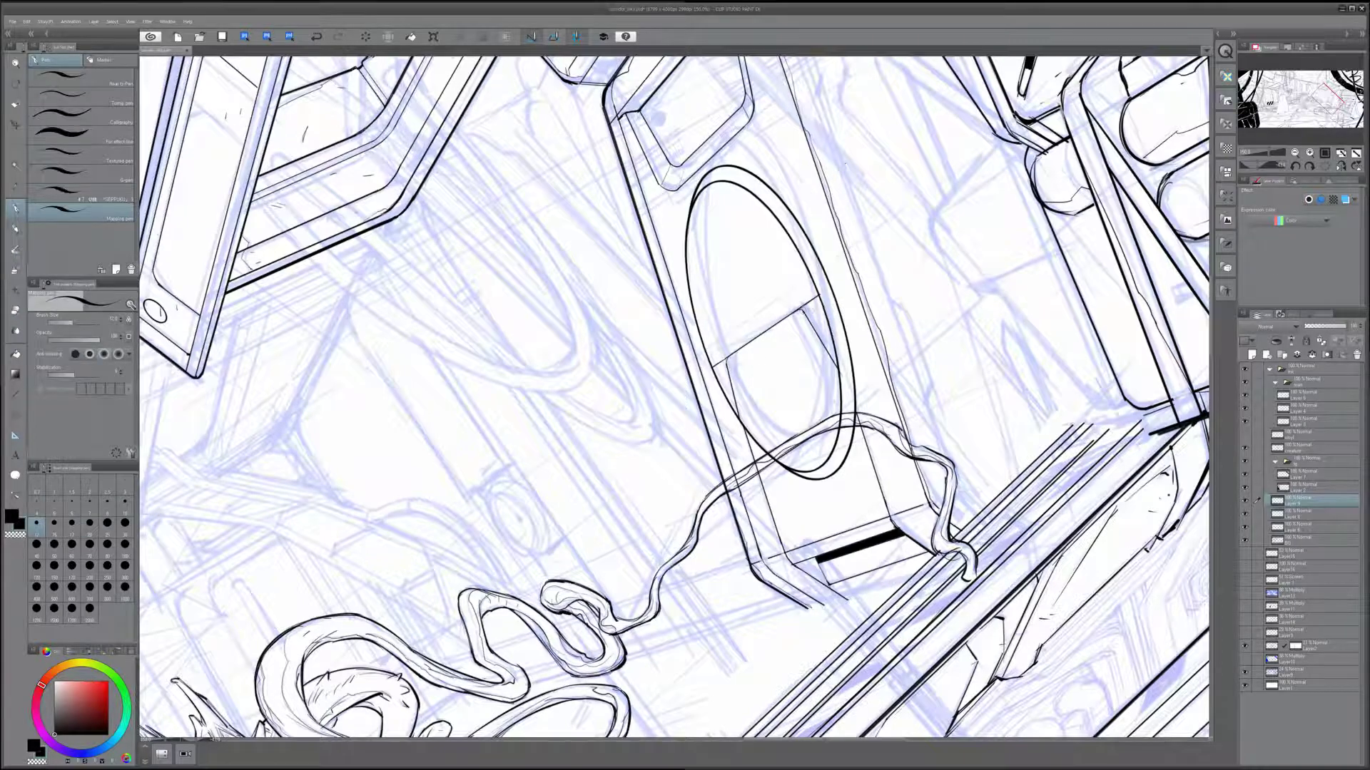
# - Double the side and top edges of the insert inside the ellipse and clean up their corners
pyautogui.press('u')
pyautogui.moveTo(775, 294); pyautogui.dragTo(856, 308)
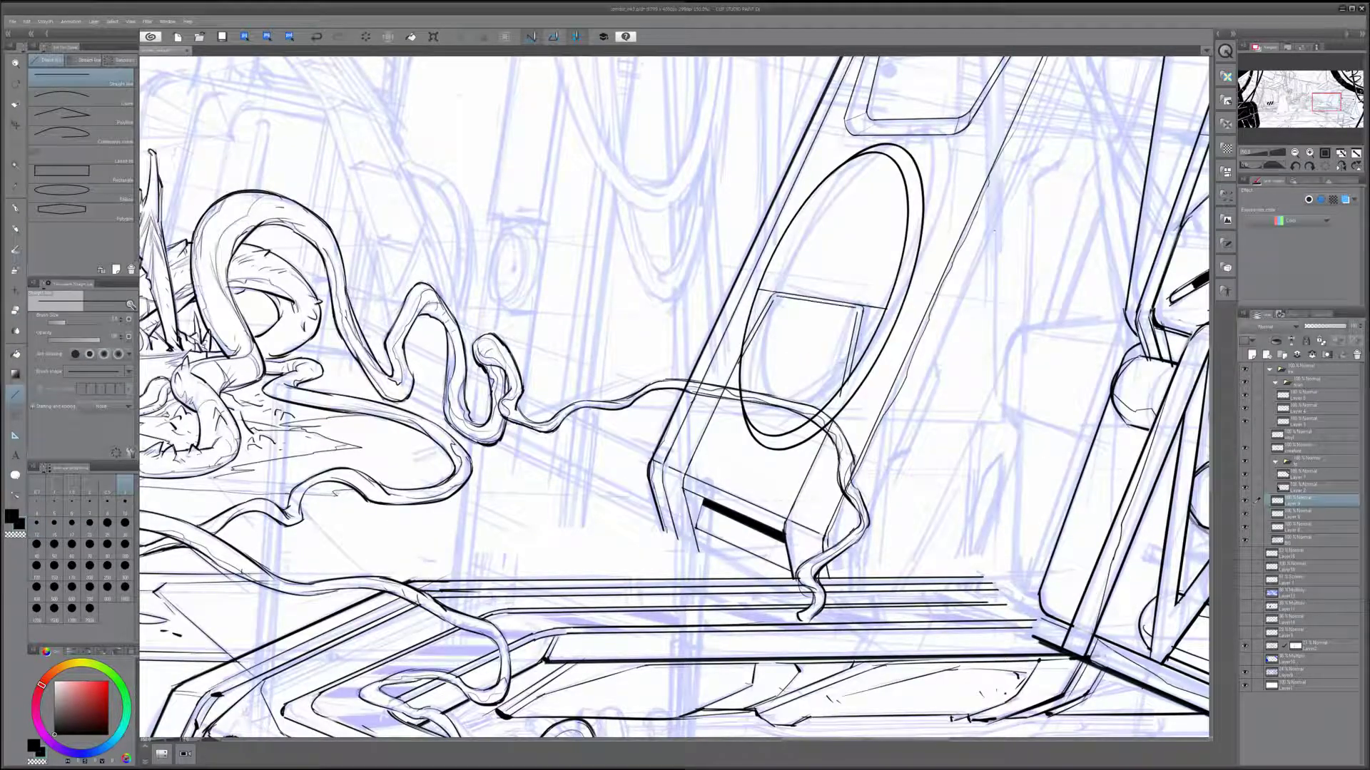
pyautogui.press('p')
pyautogui.press('e')
pyautogui.press('p')
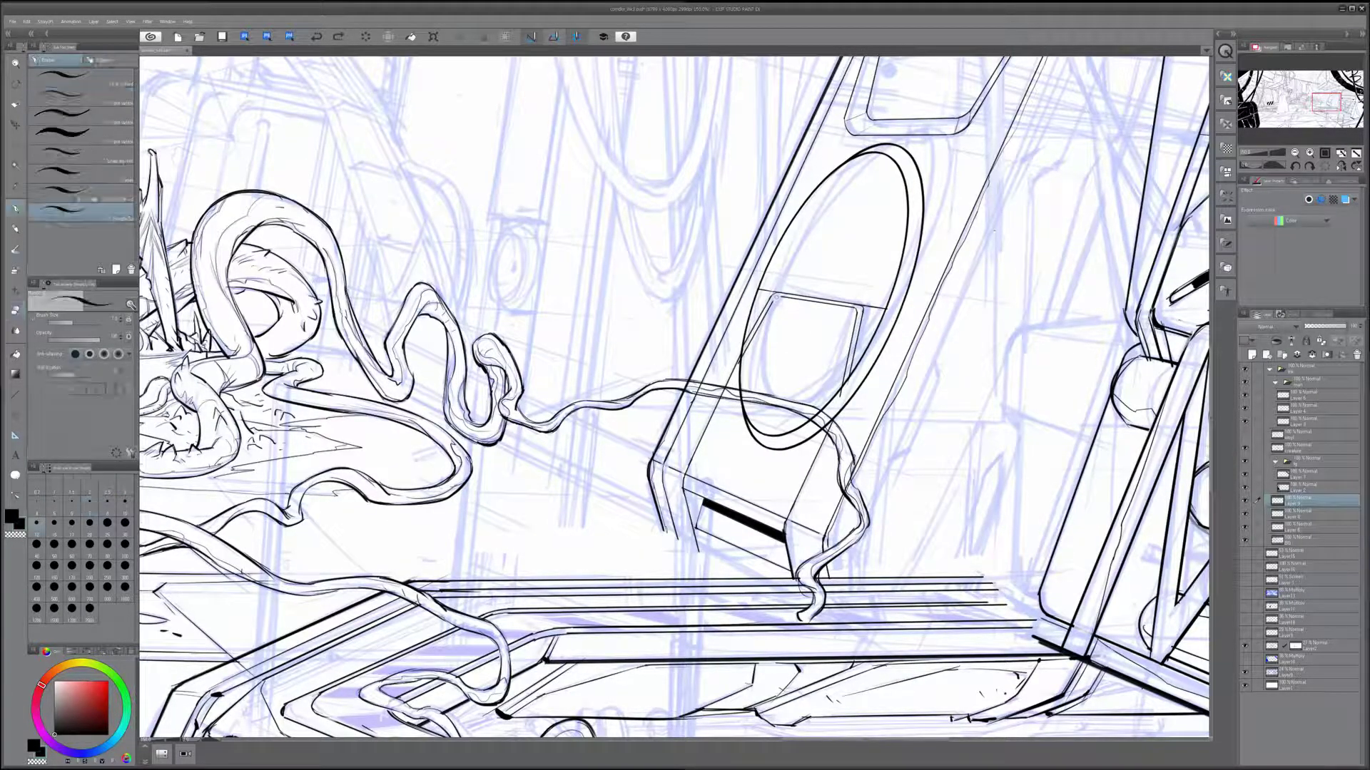
pyautogui.press('e')
pyautogui.press('p')
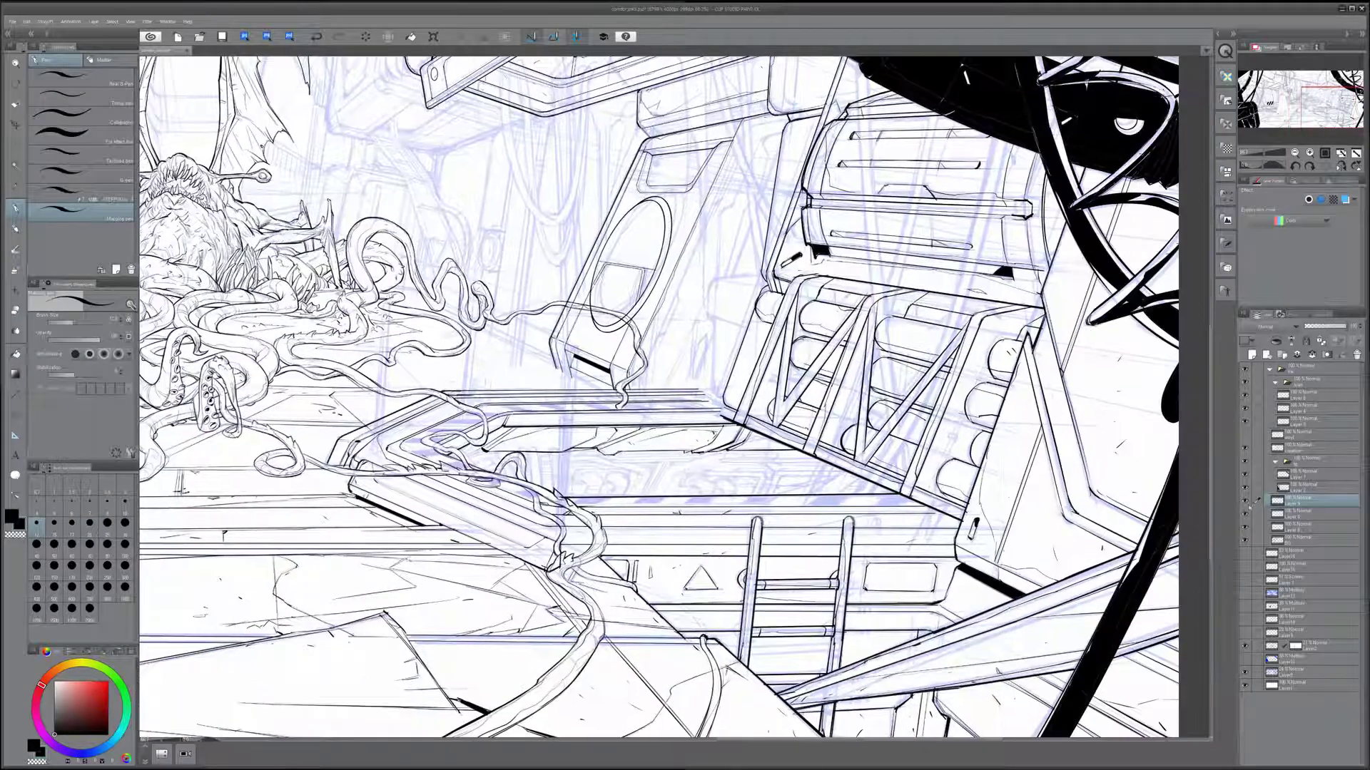
# - Ink straight parallel lines along the leaning panel's right edge to form its side face
pyautogui.press('u')
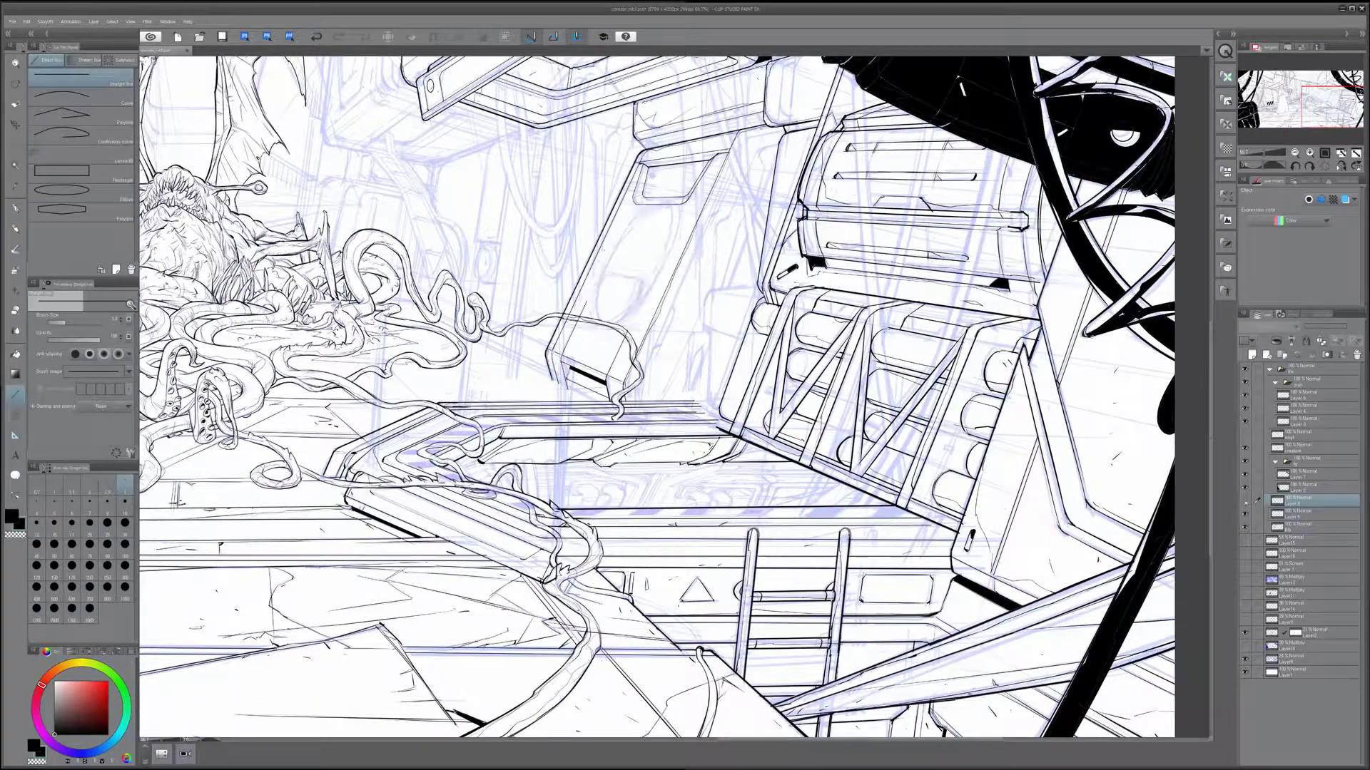
pyautogui.scroll(3, 773, 154)
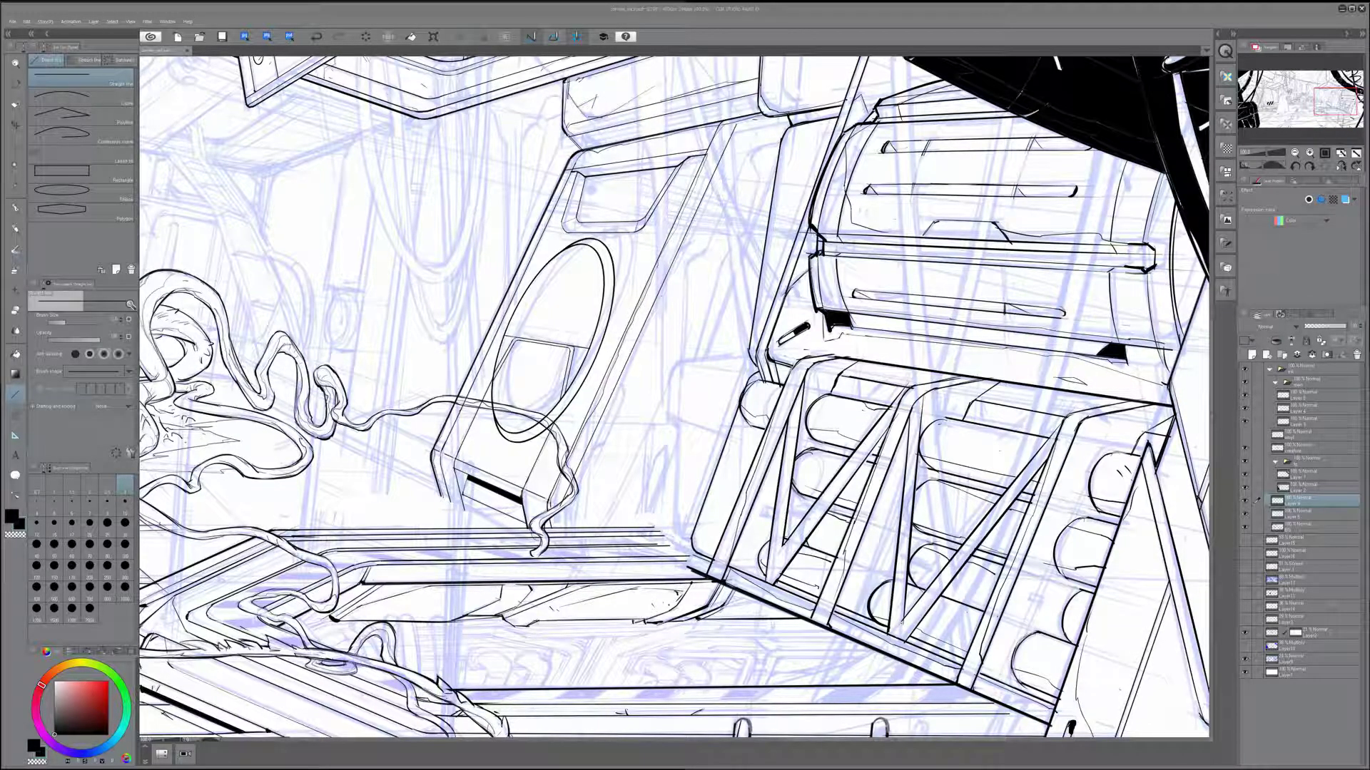
pyautogui.press('p')
pyautogui.scroll(-5, 674, 399)
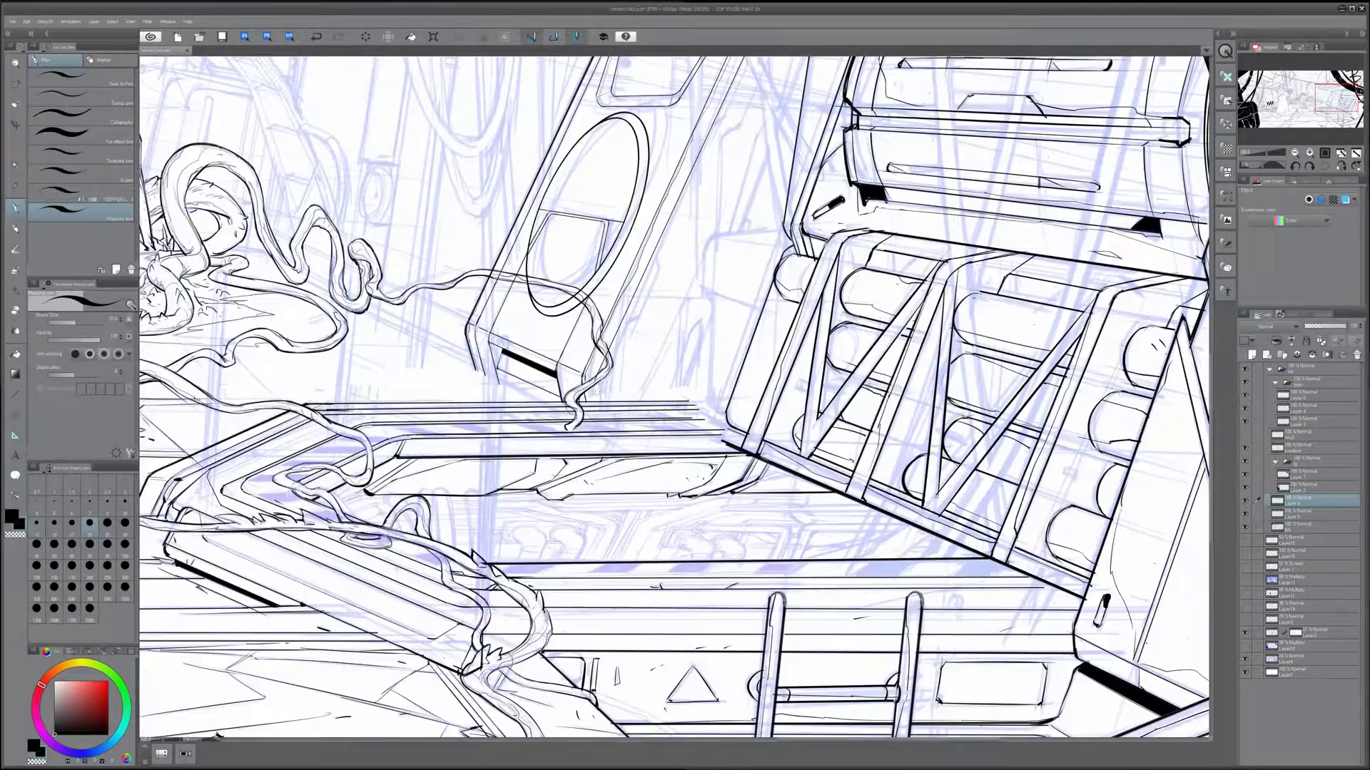
# - Retouch the line ends along the leaning panel's side face and foot, undoing the last stroke
pyautogui.press('p')
pyautogui.scroll(-1, 674, 398)
pyautogui.scroll(2, 674, 398)
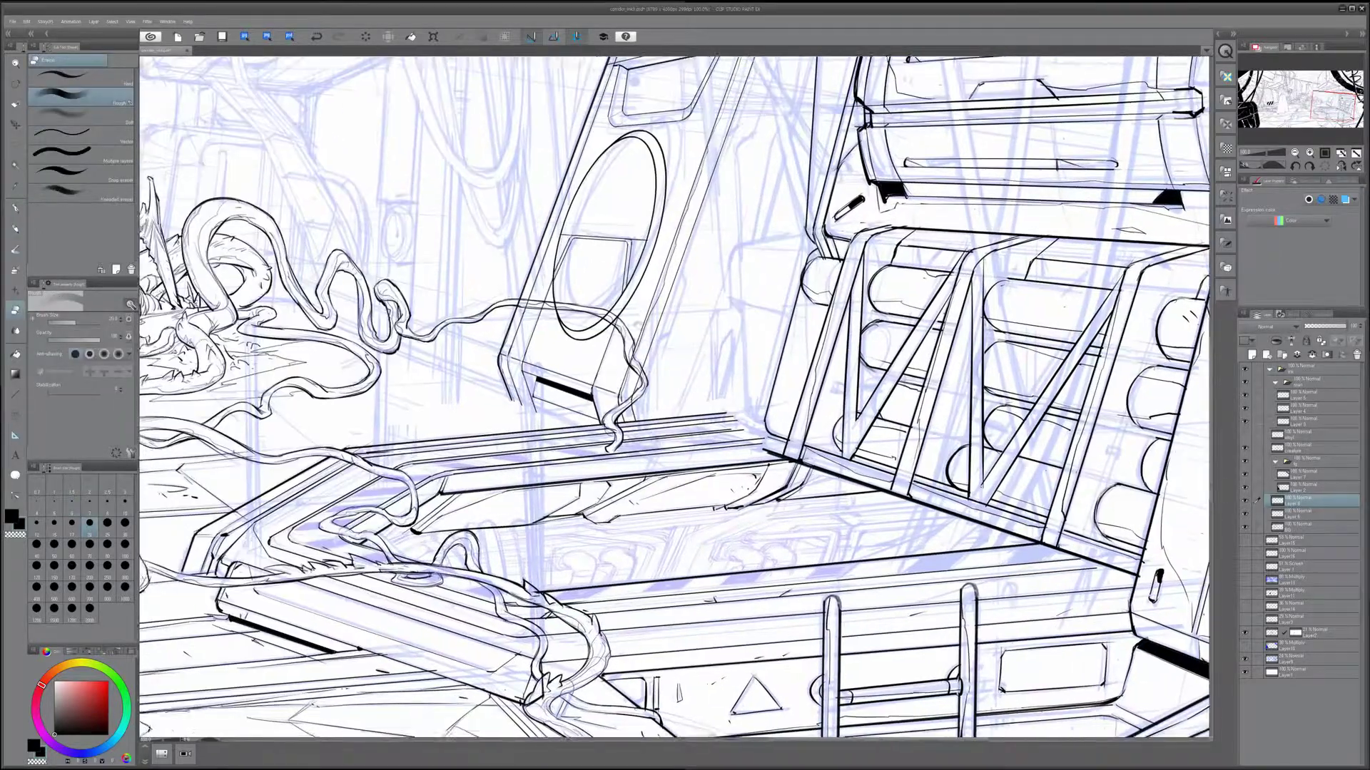
pyautogui.press('p')
pyautogui.scroll(3, 675, 398)
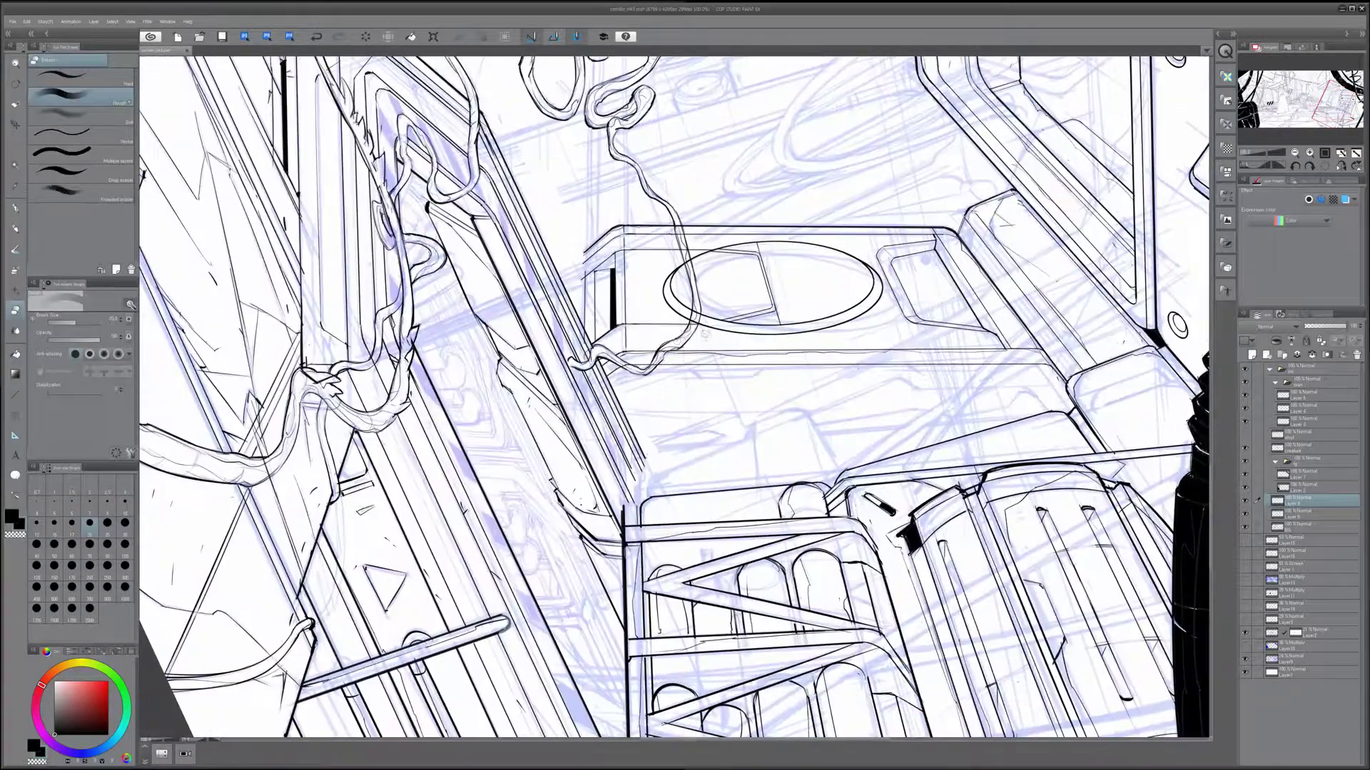
pyautogui.press('p')
pyautogui.press('p')
pyautogui.press('p')
pyautogui.hotkey('ctrl', 'z')
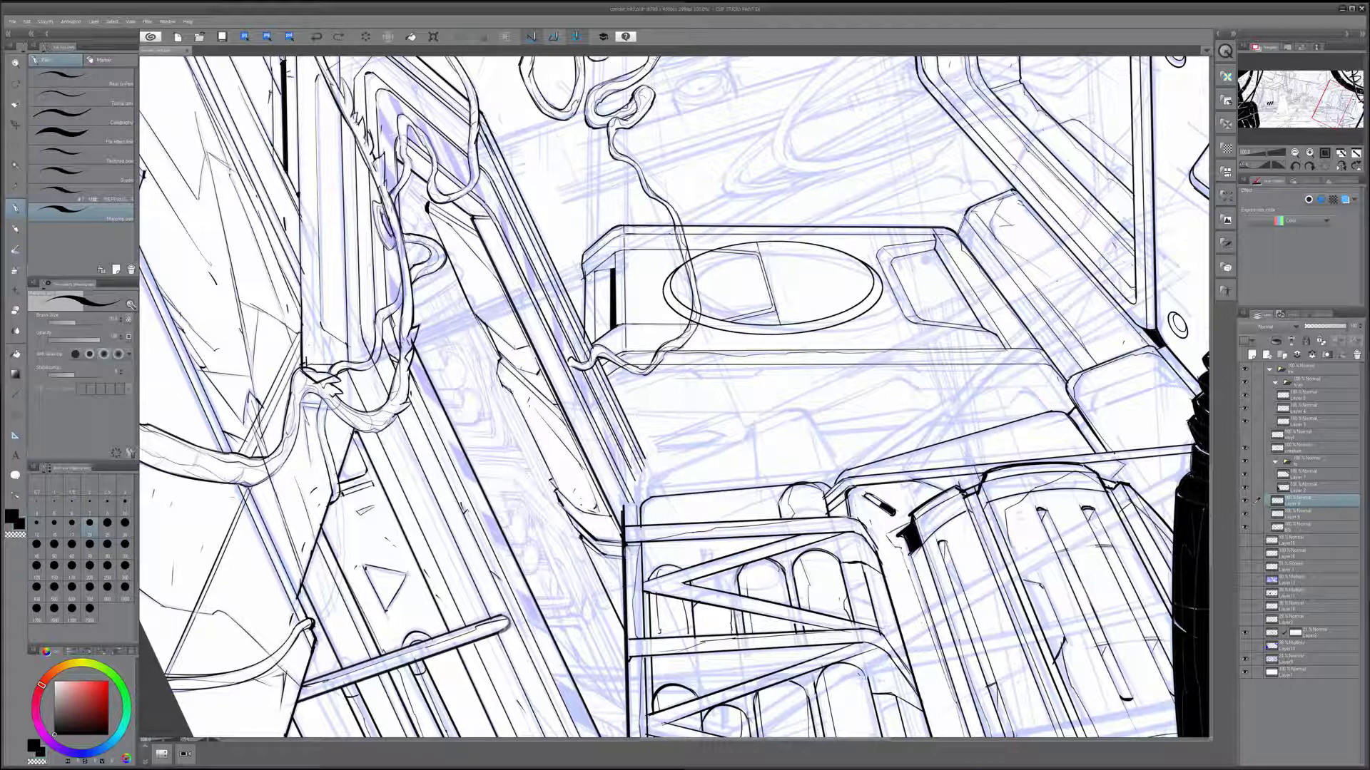
# - Touch up the line work around the leaning panel and floor edge, and merge the panel's ink layer with the layer below
pyautogui.hotkey('ctrl', 'y')
pyautogui.press('j')
pyautogui.hotkey('alt', '[')
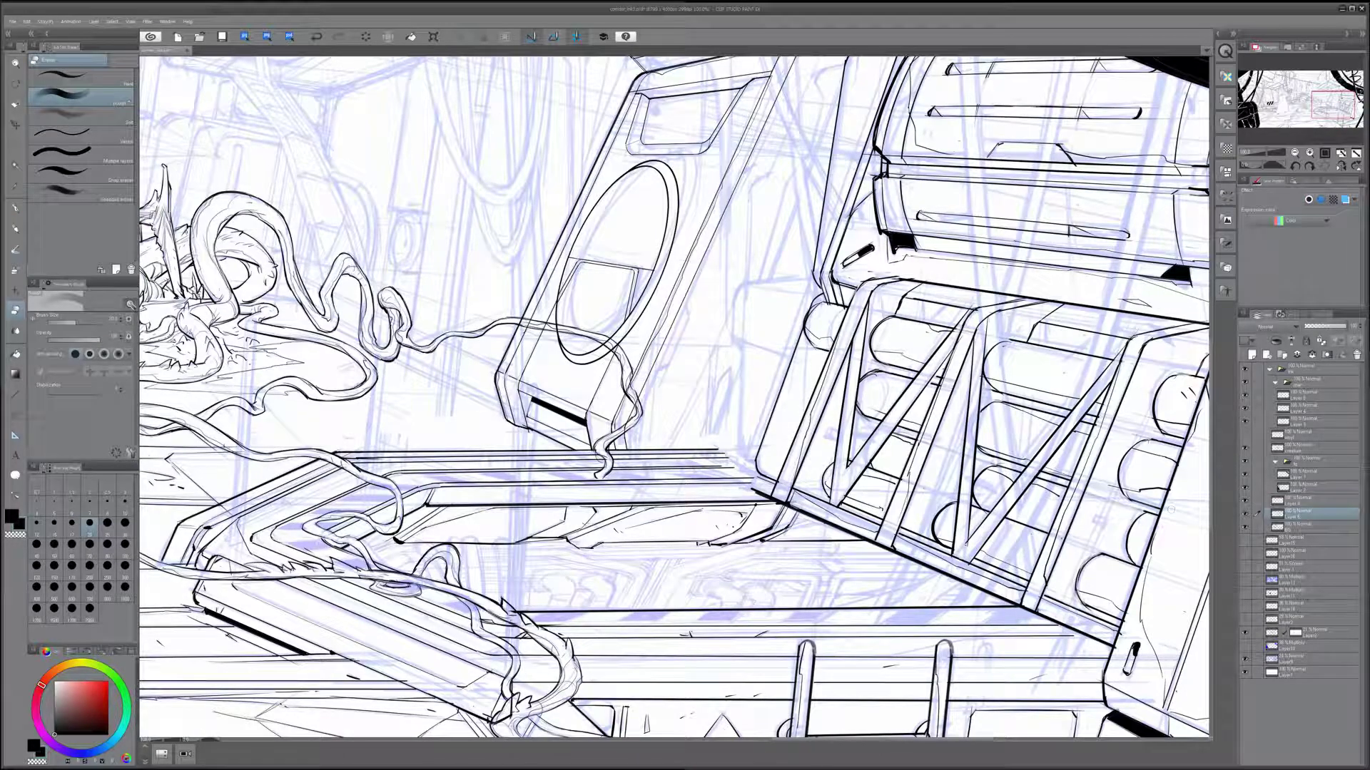
pyautogui.press('u')
pyautogui.press('p')
pyautogui.press('p')
pyautogui.press('p')
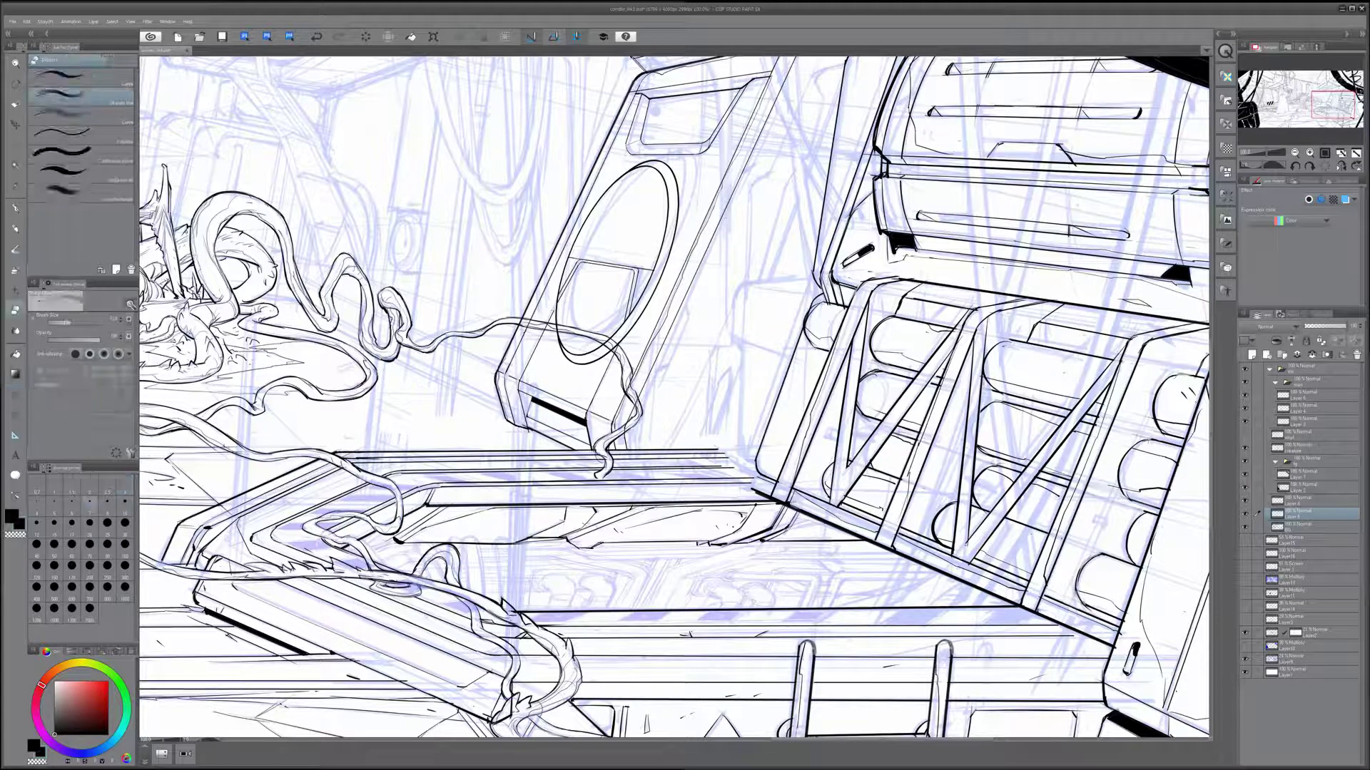
pyautogui.hotkey('ctrl', 'z')
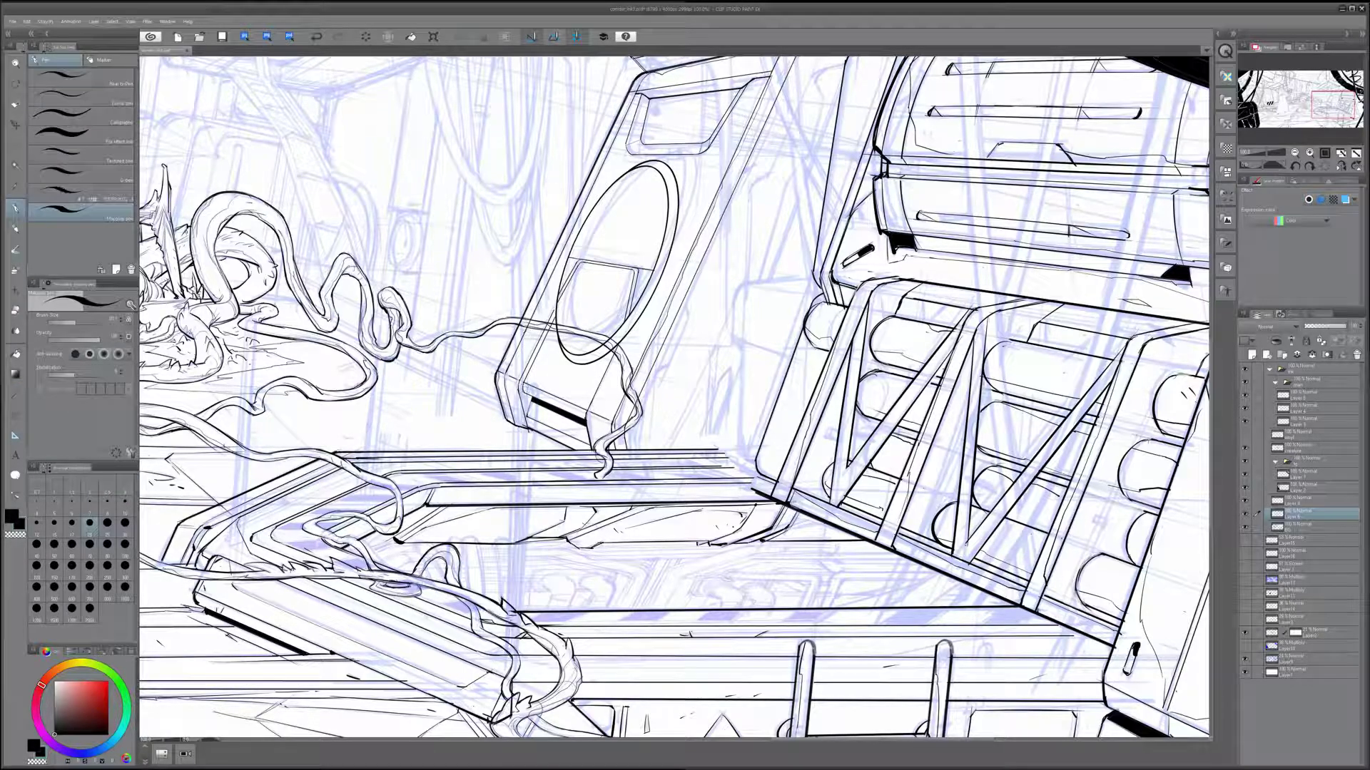
pyautogui.press('b')
pyautogui.scroll(-1, 674, 398)
pyautogui.hotkey('ctrl', 'e')
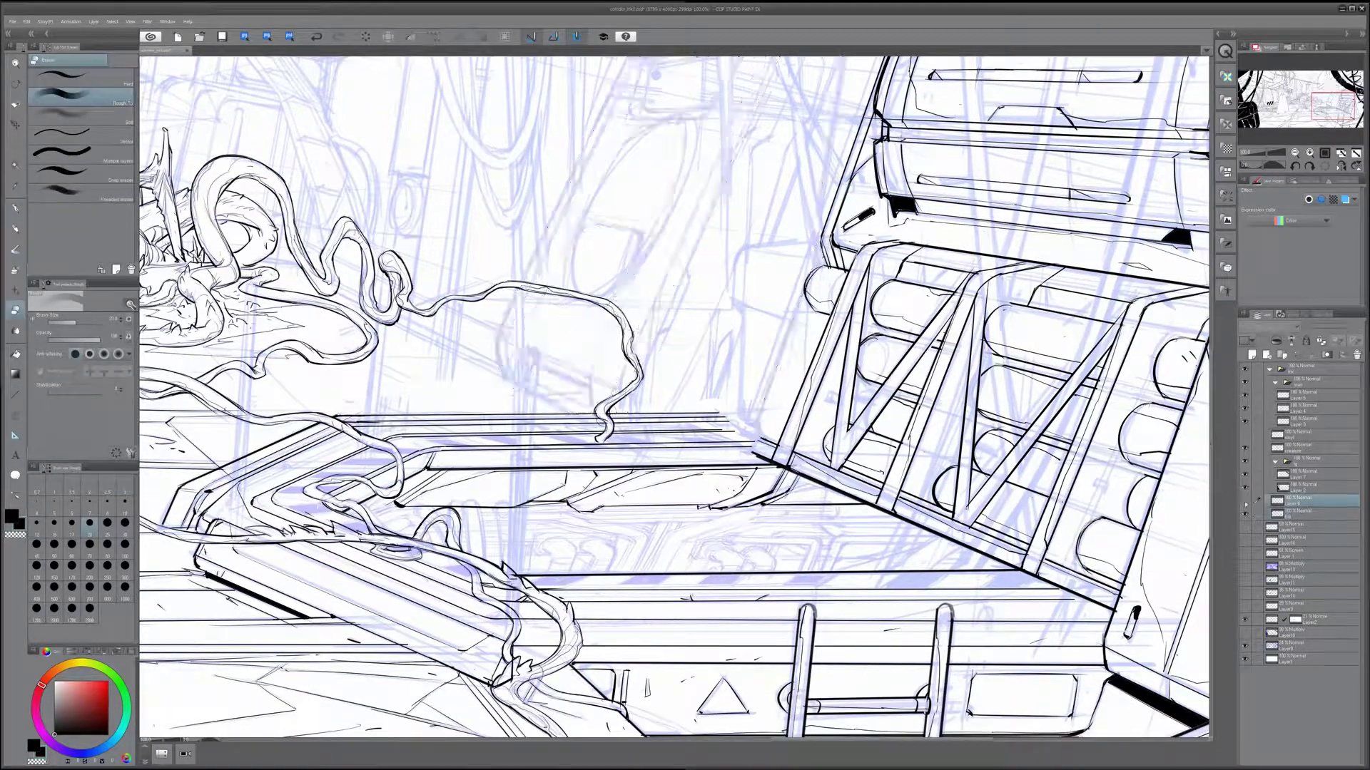
# - Ink the stepped outline along the leaning panel's outer side face and clean up its line ends
pyautogui.press('p')
pyautogui.press('-')
pyautogui.press('-')
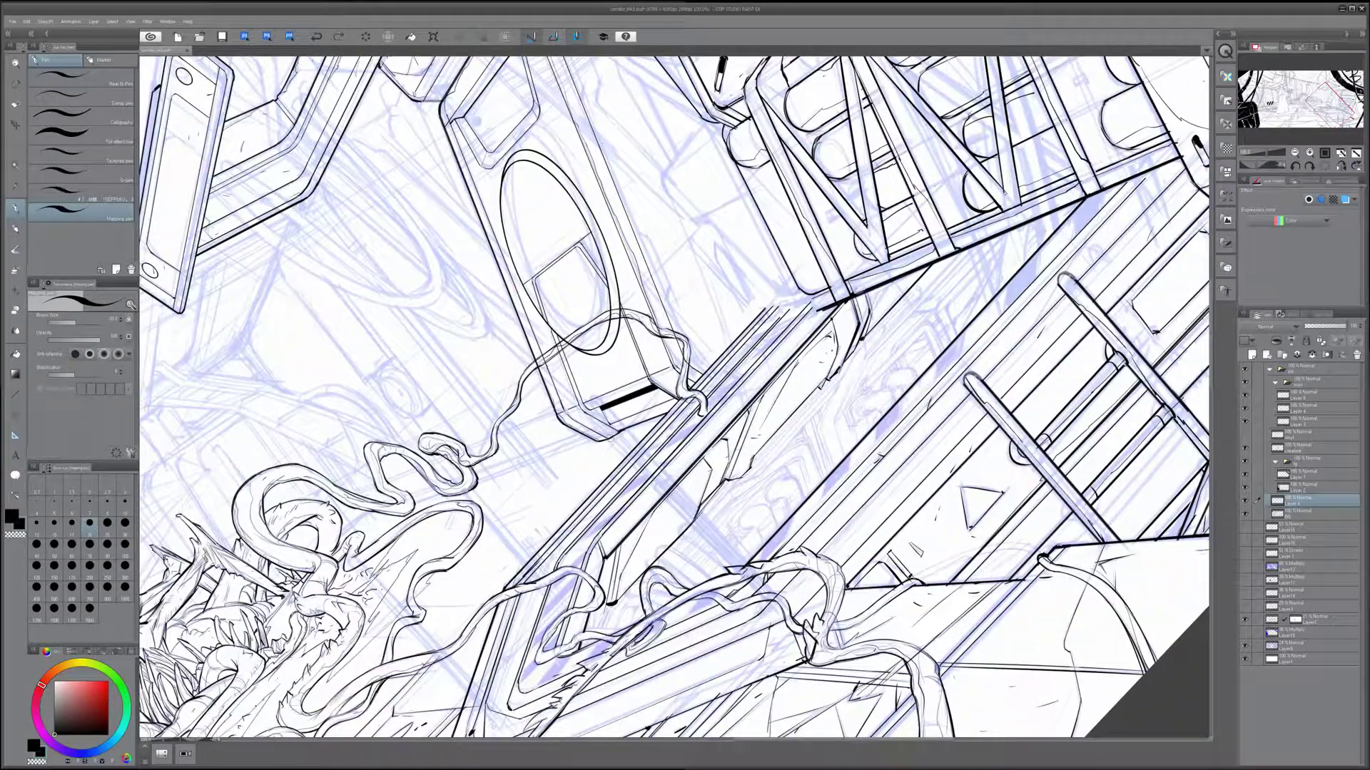
pyautogui.press('^')
pyautogui.press('^')
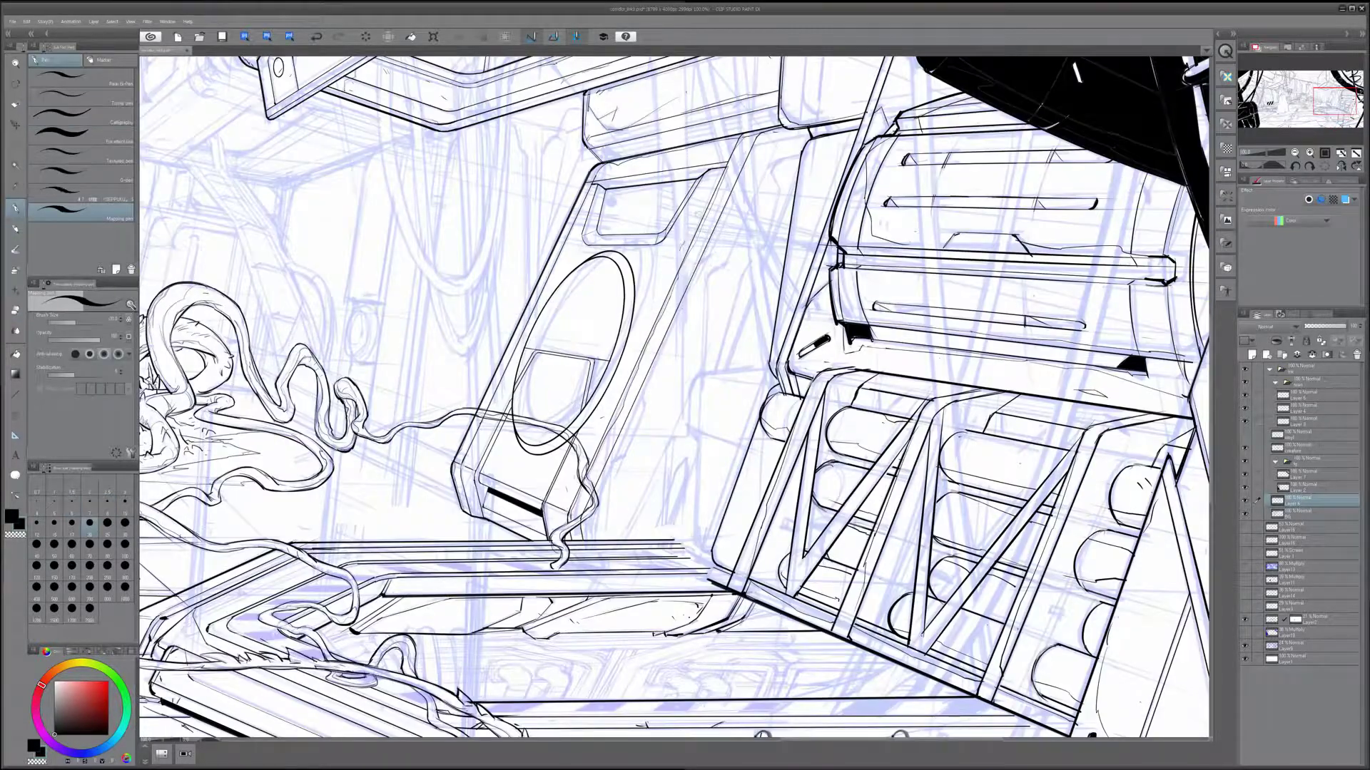
pyautogui.scroll(1, 674, 398)
pyautogui.press('u')
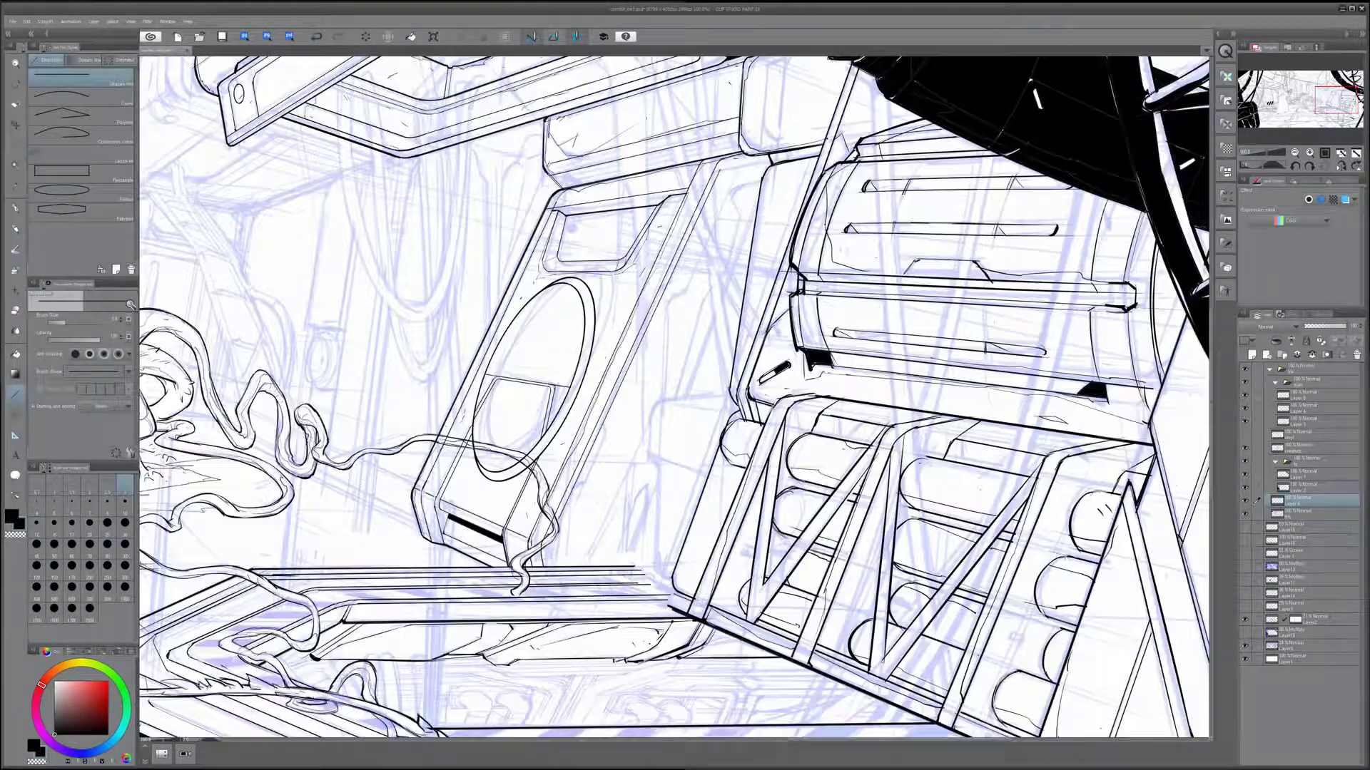
pyautogui.press('p')
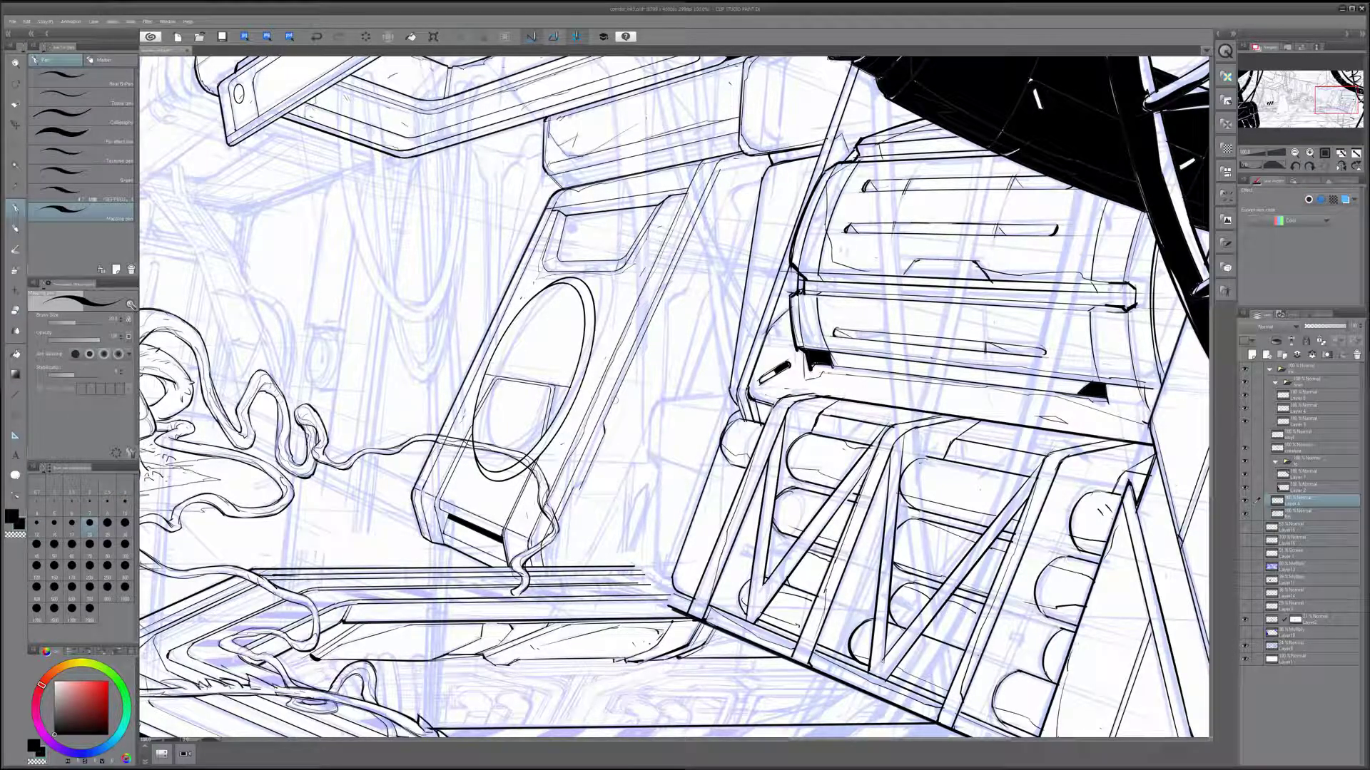
pyautogui.press('e')
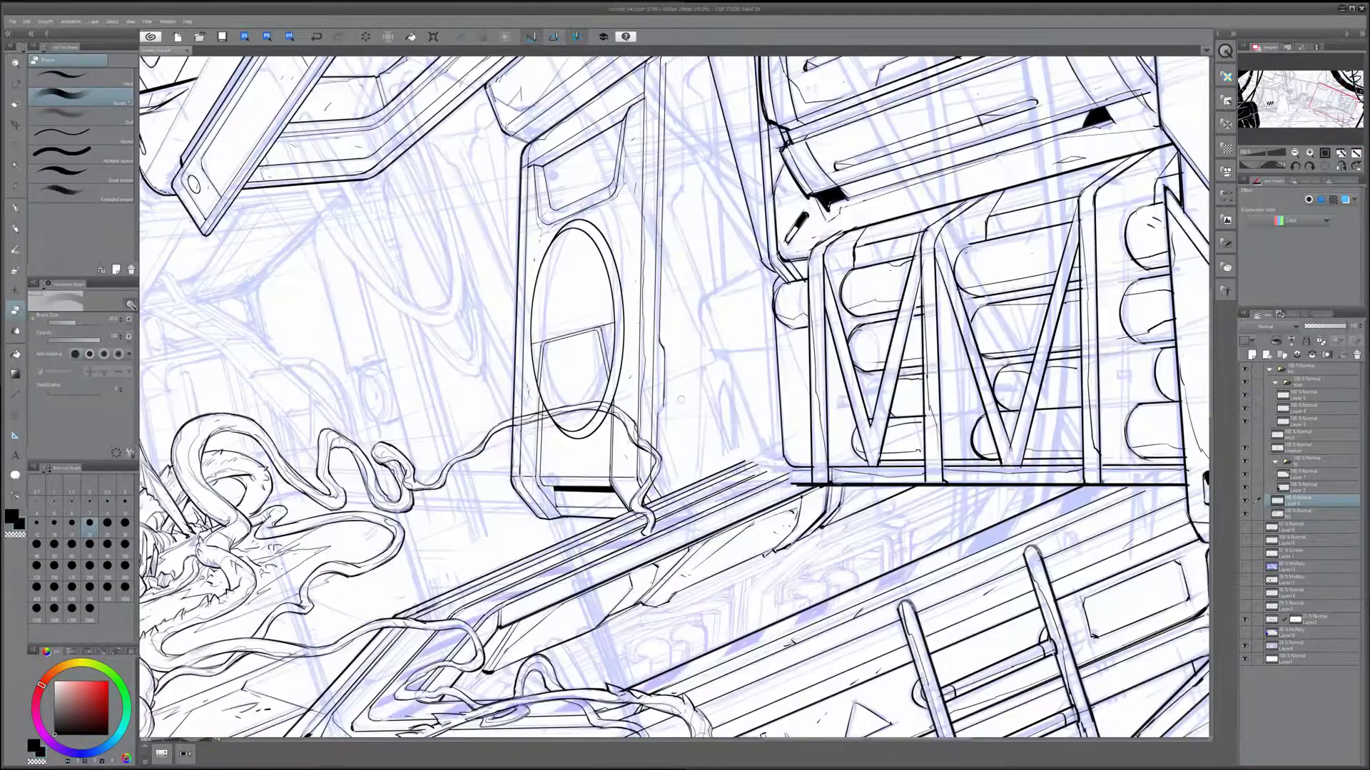
pyautogui.press('p')
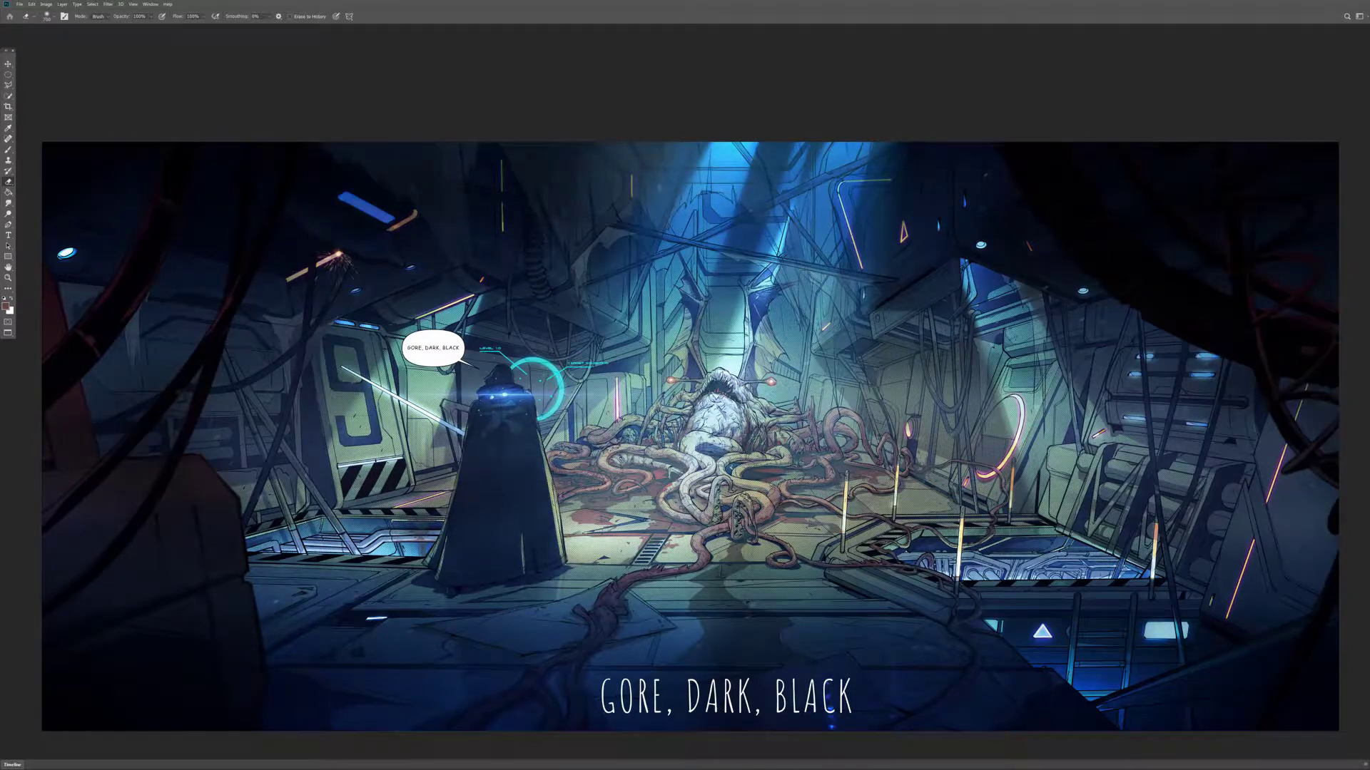
# - In Photoshop, fill a polygonal selection beneath the right ceiling block with a light-blue gradient beam and soften it with a blur filter
pyautogui.press('d')
pyautogui.press('x')
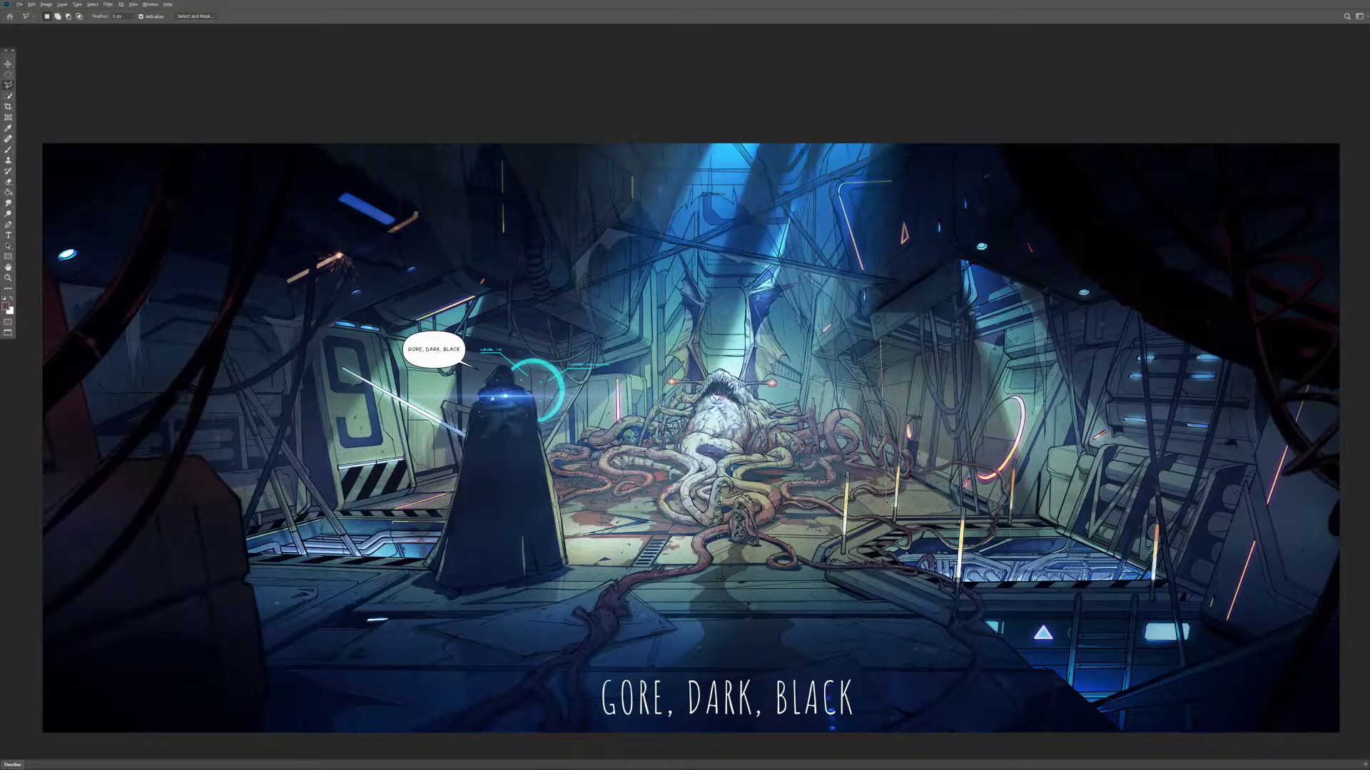
pyautogui.press('g')
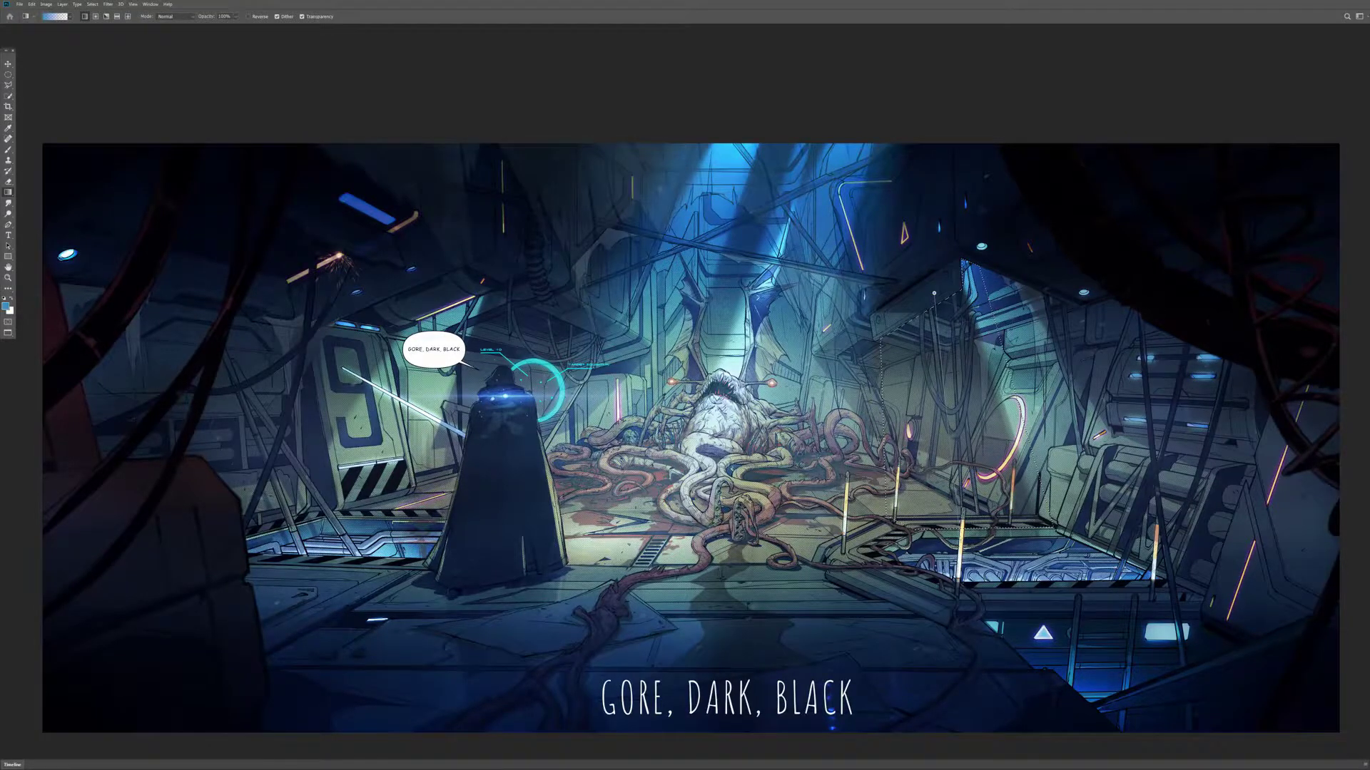
pyautogui.press('d')
pyautogui.click(108, 4)
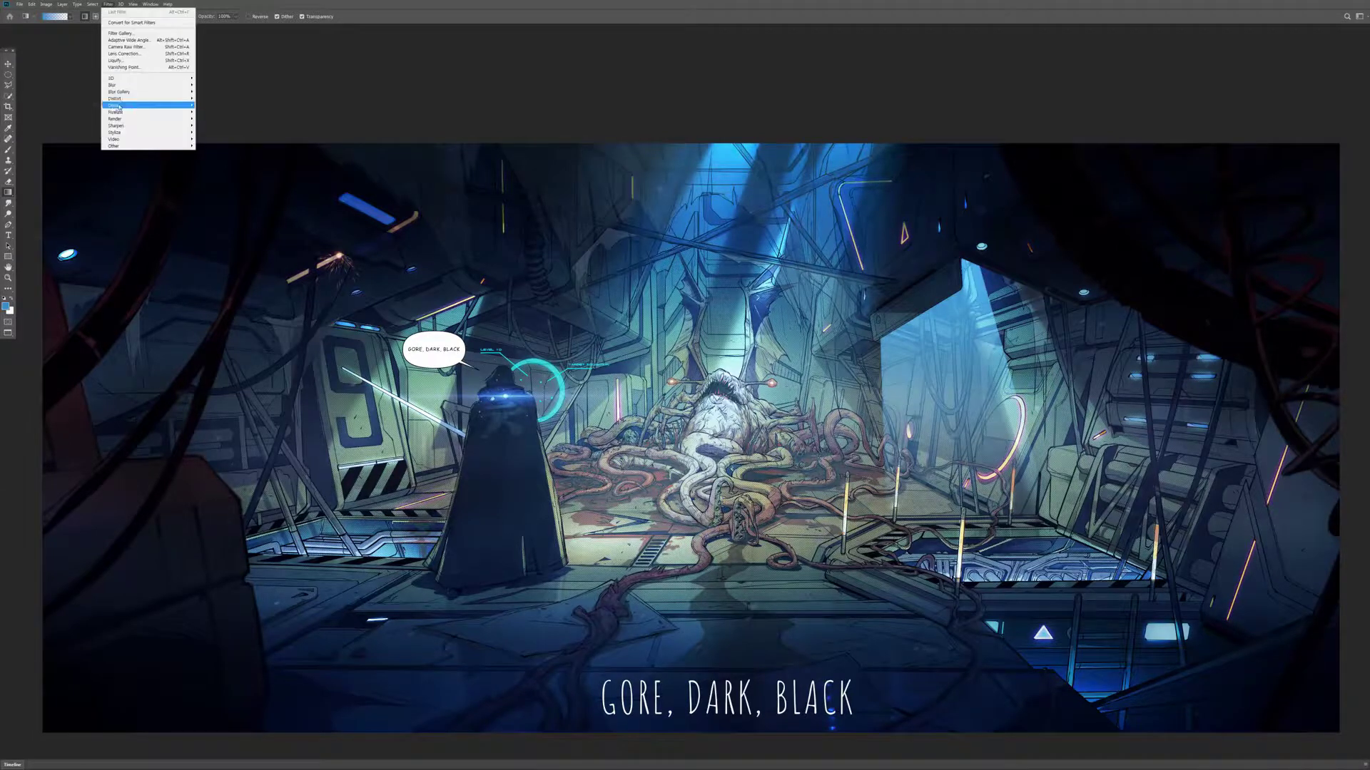
pyautogui.click(214, 118)
pyautogui.click(1051, 174)
# - Shift the light beam's hue toward teal and raise its saturation and lightness with Hue/Saturation
pyautogui.hotkey('ctrl', 'u')
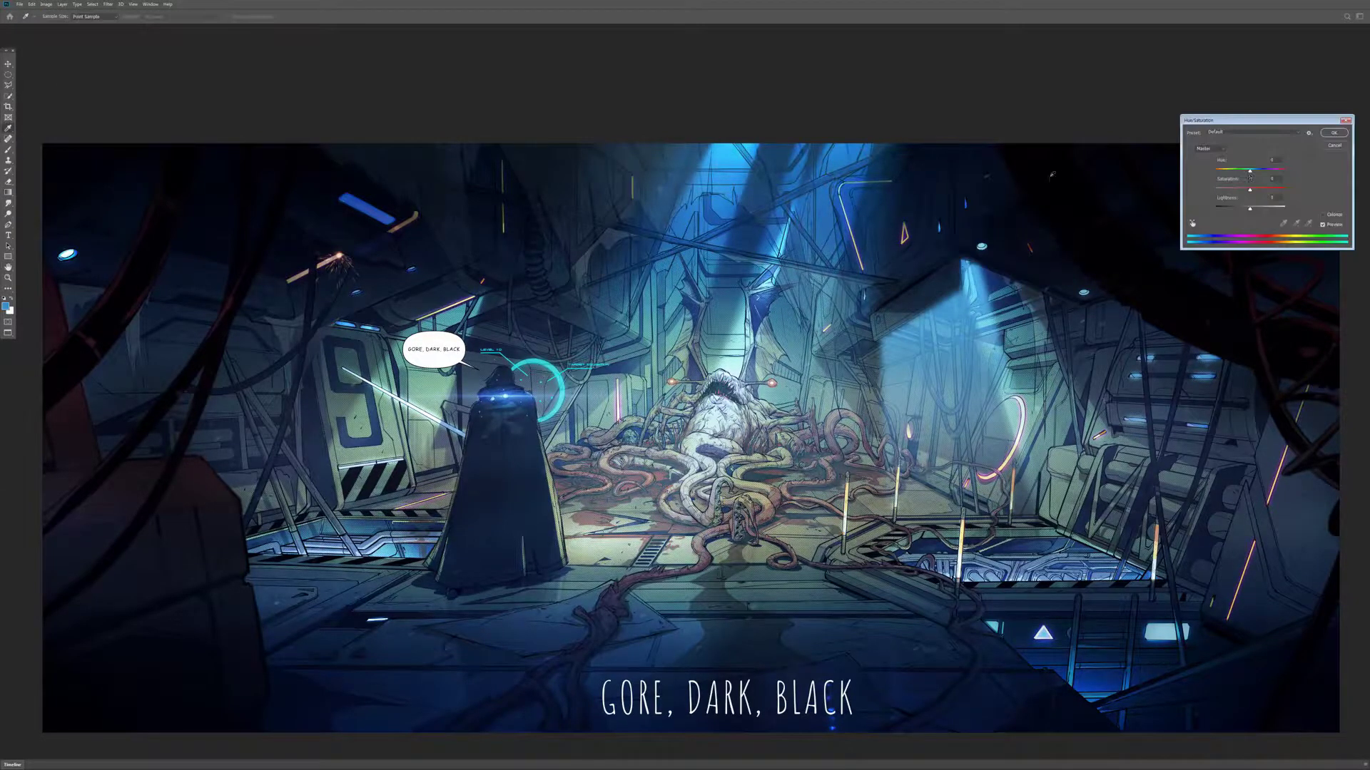
pyautogui.moveTo(1249, 172); pyautogui.dragTo(1254, 210)
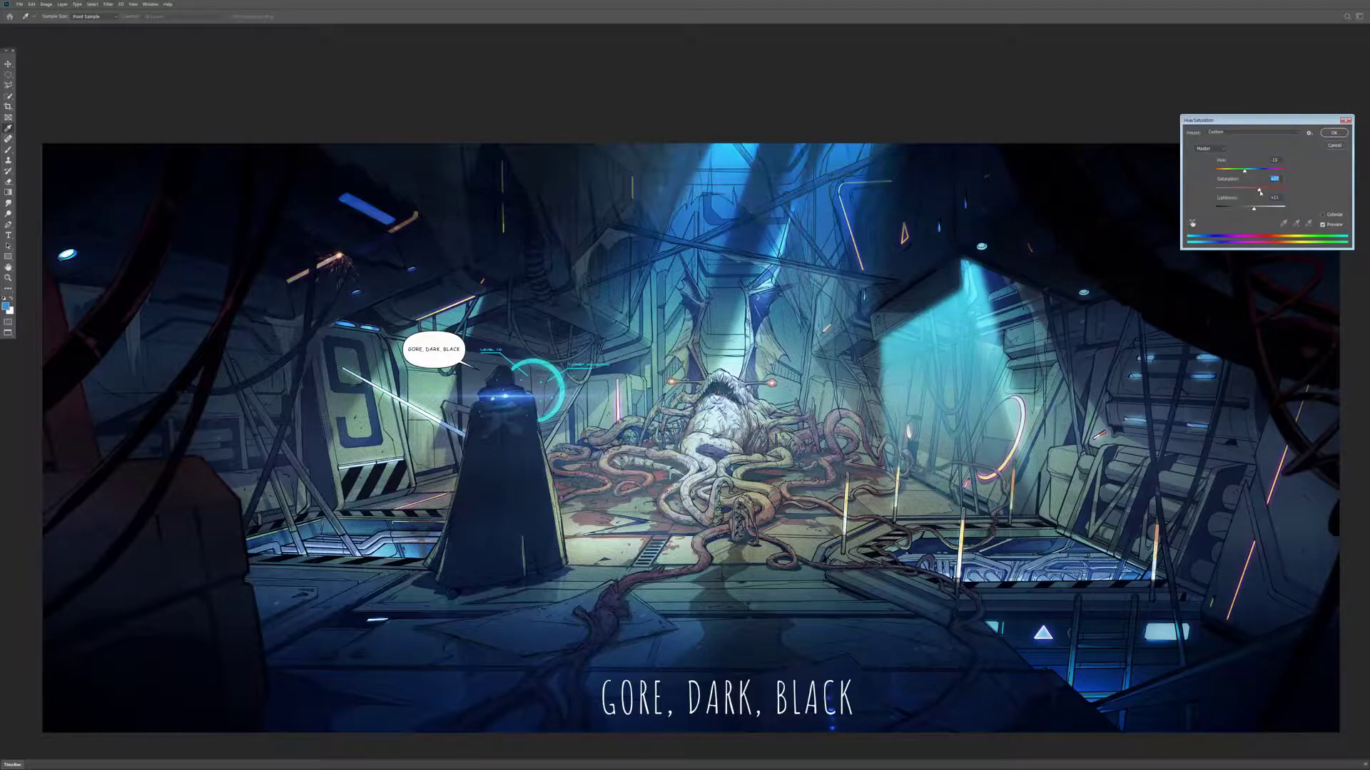
pyautogui.click(1334, 133)
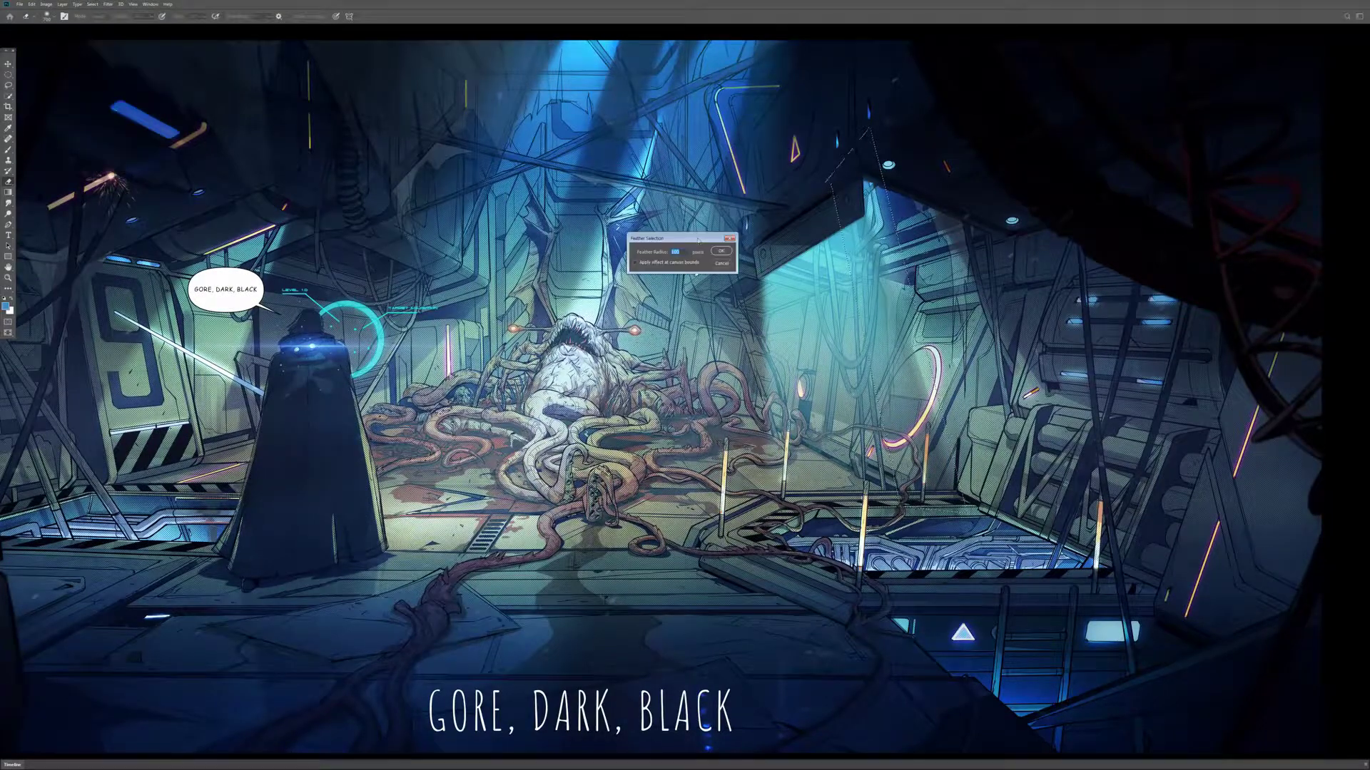
# - Lasso feathered areas inside the teal light beam and partly erase them to break it into soft rays
pyautogui.press('l')
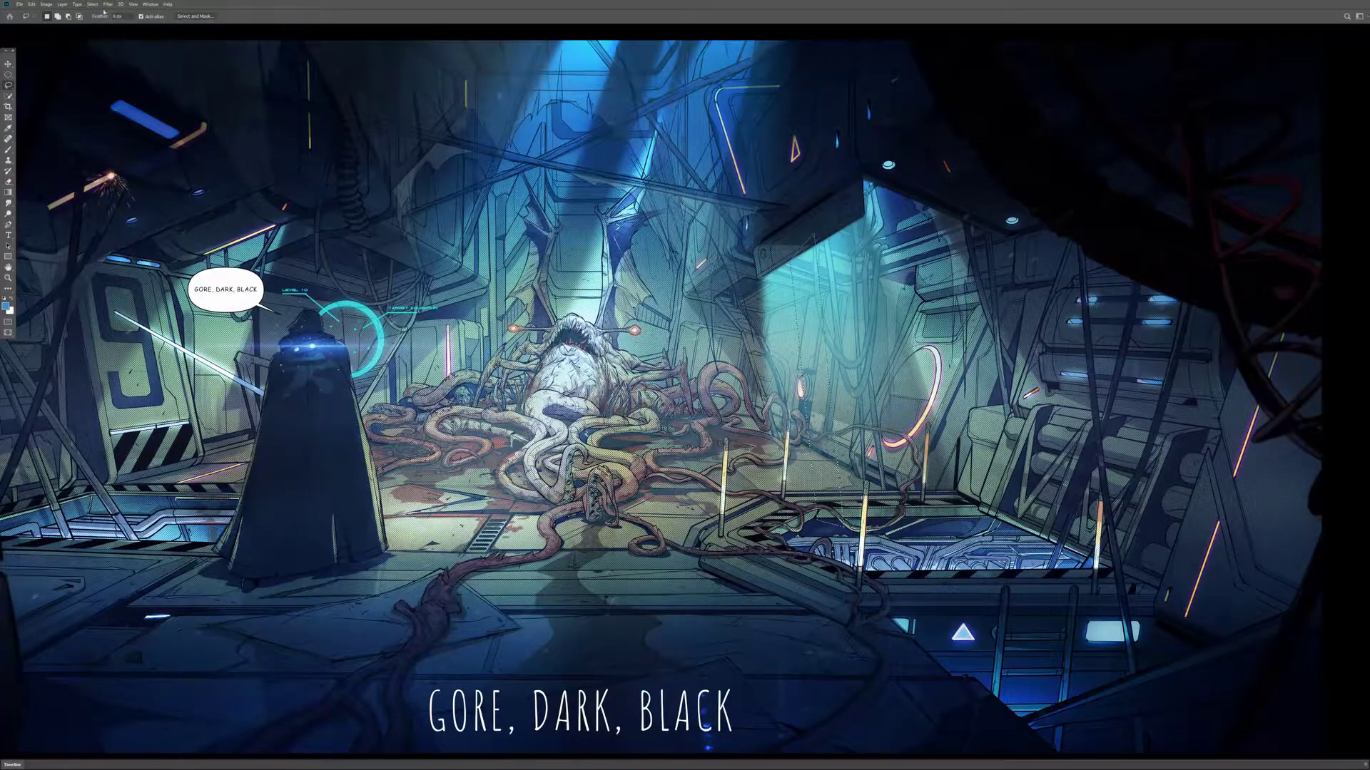
pyautogui.click(93, 4)
pyautogui.press('Escape')
pyautogui.press('e')
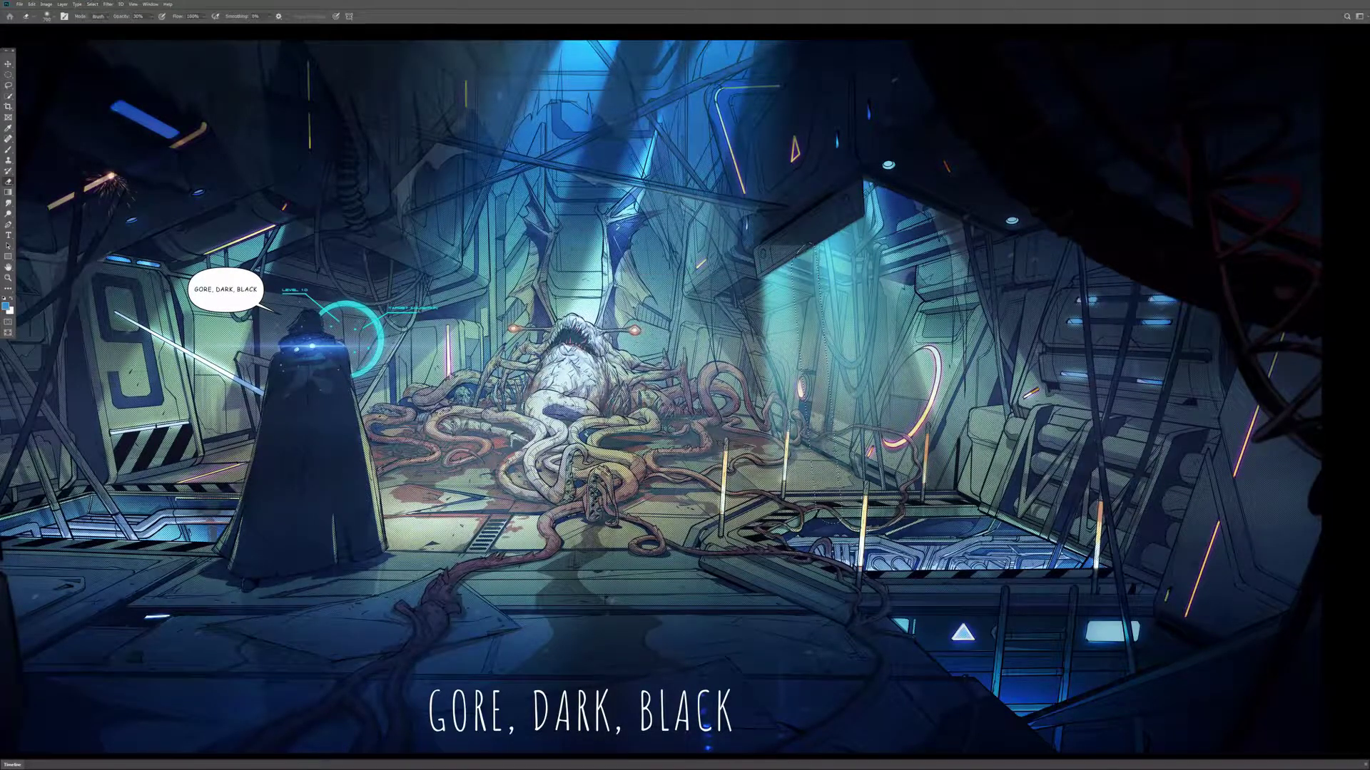
pyautogui.press('v')
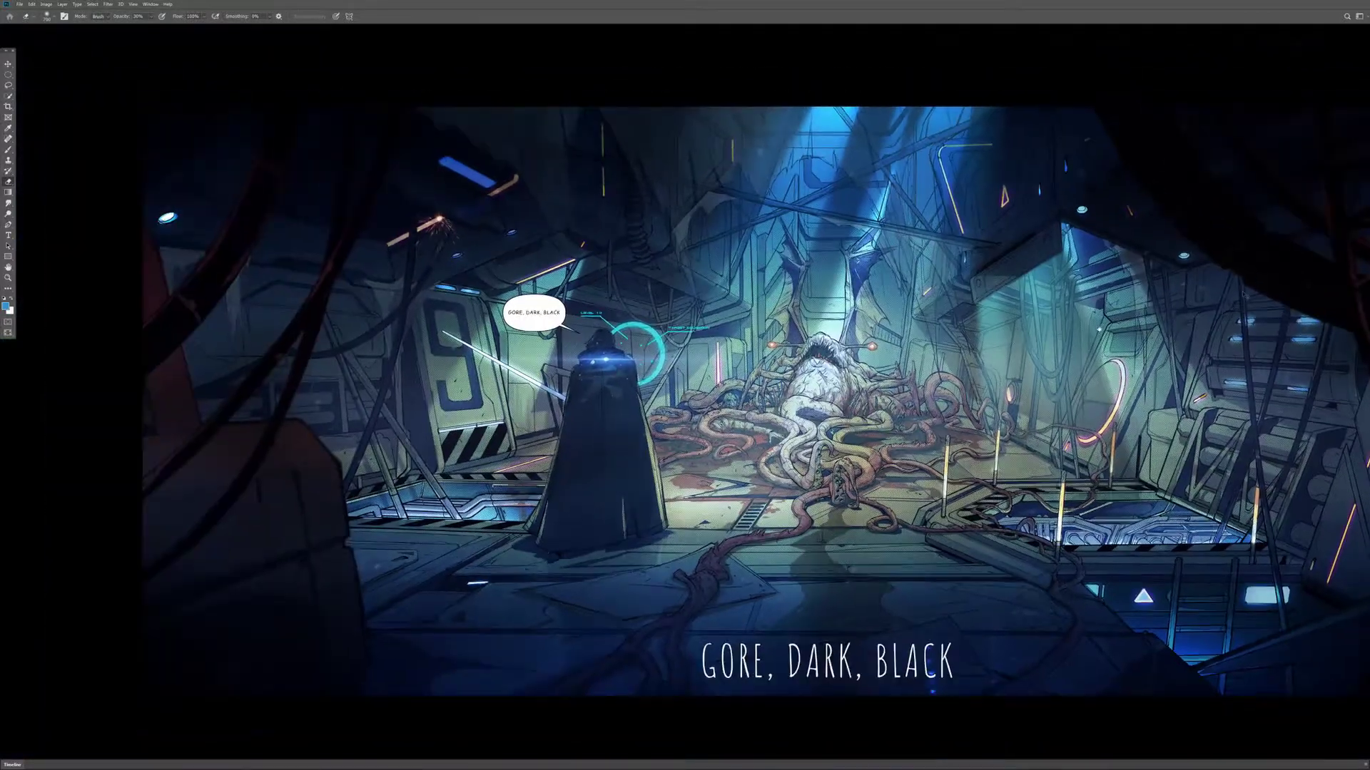